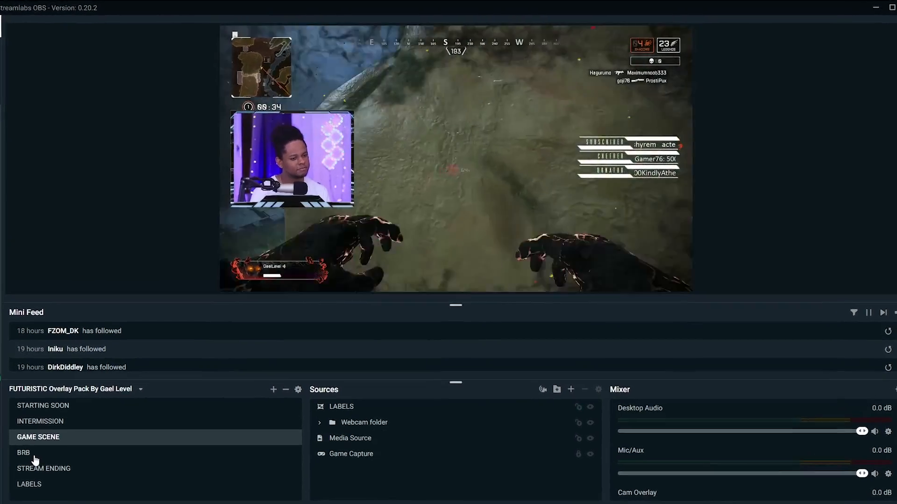
pyautogui.click(55, 429)
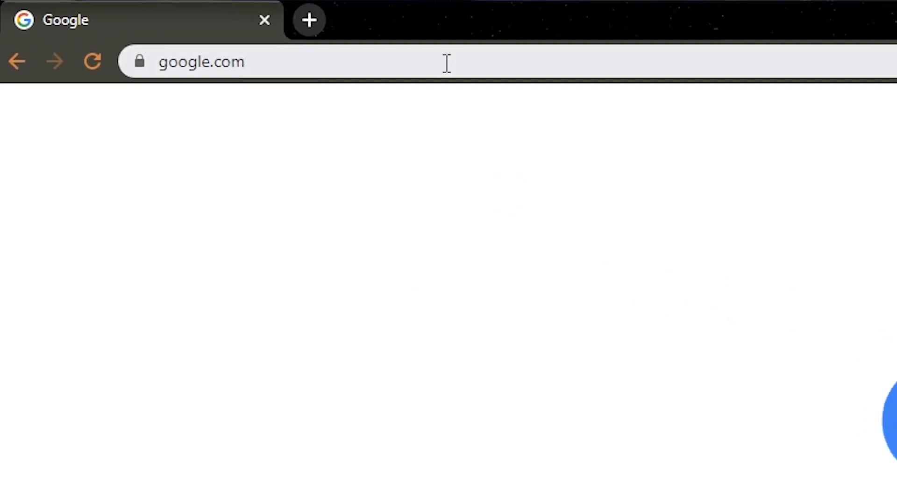
# - Switch to the web browser and go to gumroad.com/gaellevel
pyautogui.click(446, 62)
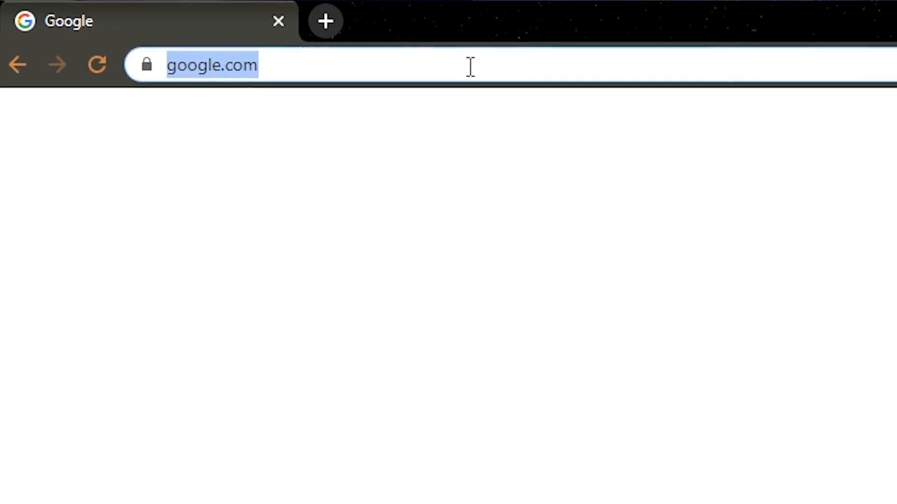
pyautogui.write('gumroad')
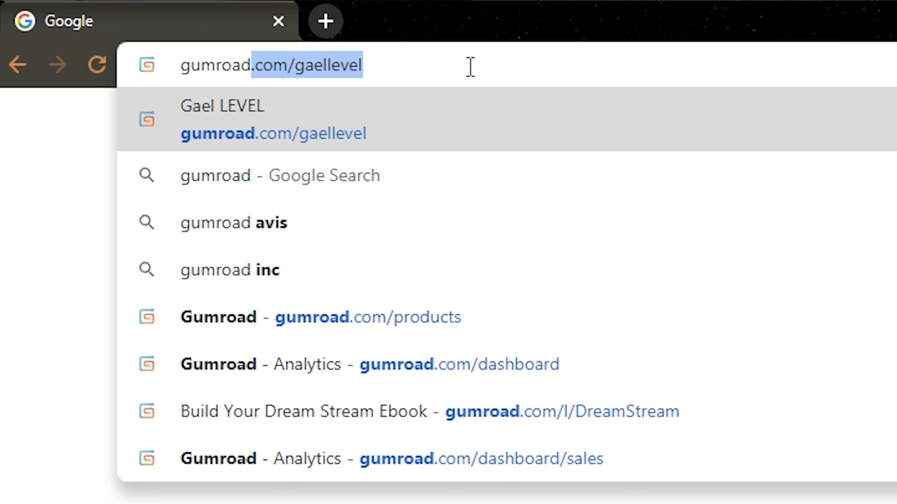
pyautogui.write('.com/gaellevel')
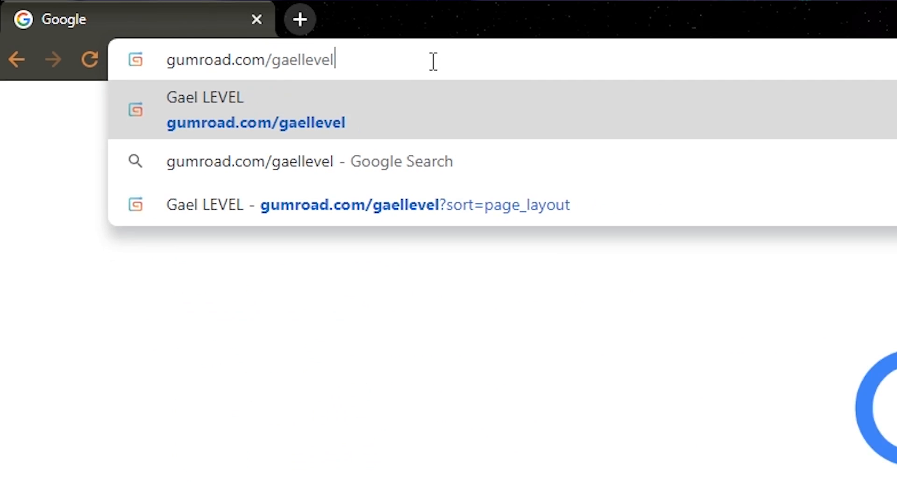
pyautogui.press('Return')
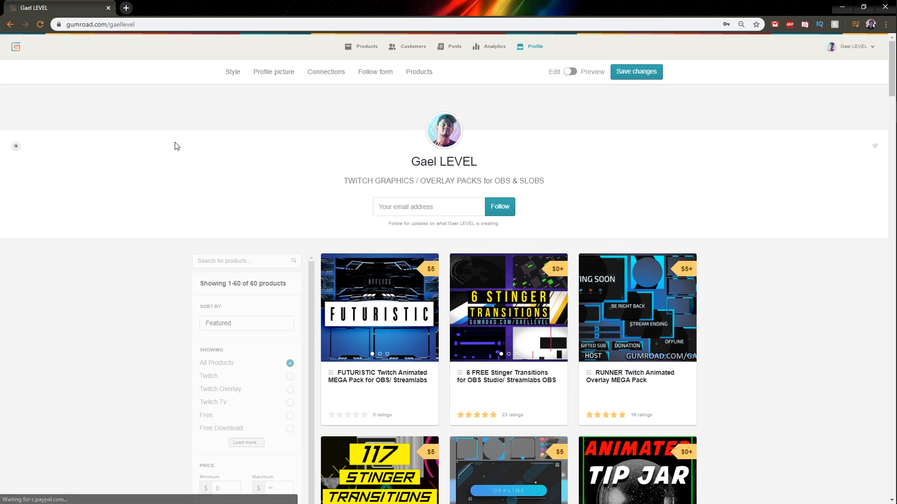
# - Open the FUTURISTIC Twitch Animated MEGA Pack for OBS/Streamlabs from the store's product list
pyautogui.scroll(-5, 167, 146)
pyautogui.scroll(3, 371, 171)
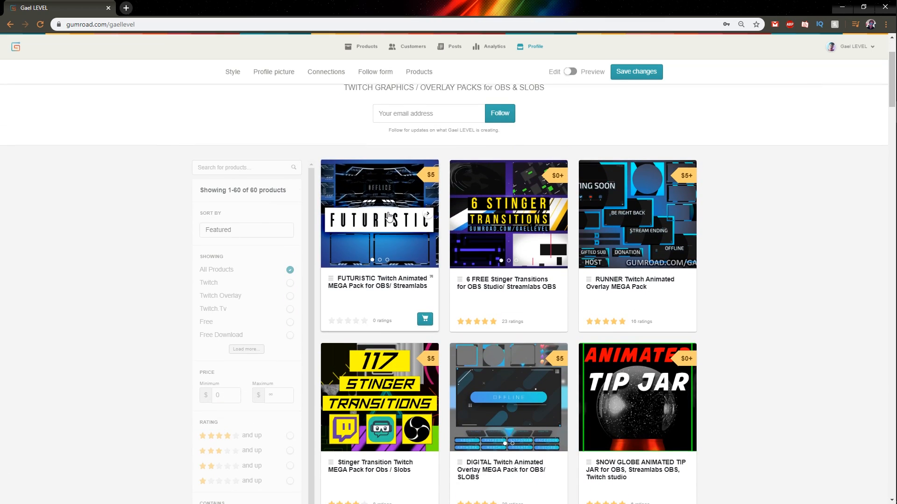
pyautogui.click(379, 227)
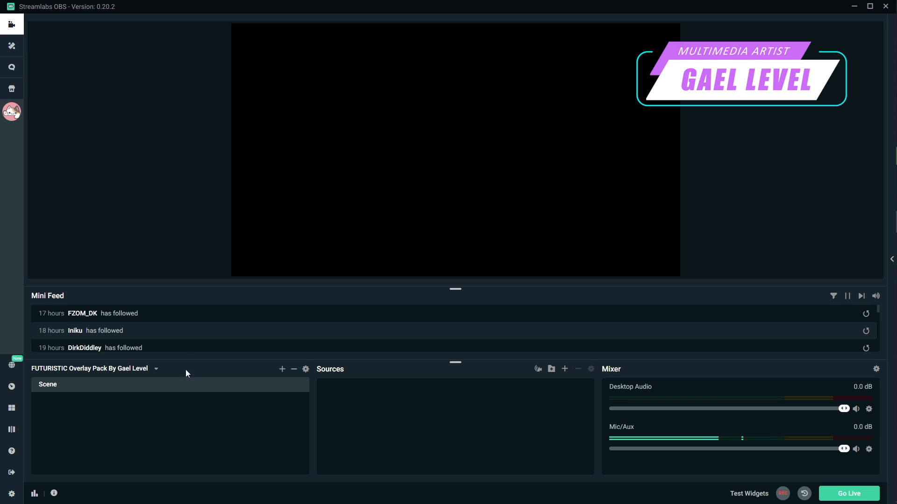
# - In Streamlabs OBS, review the full list of scene collections and the Scene Collections settings for overlay import and export
pyautogui.click(157, 370)
pyautogui.click(51, 407)
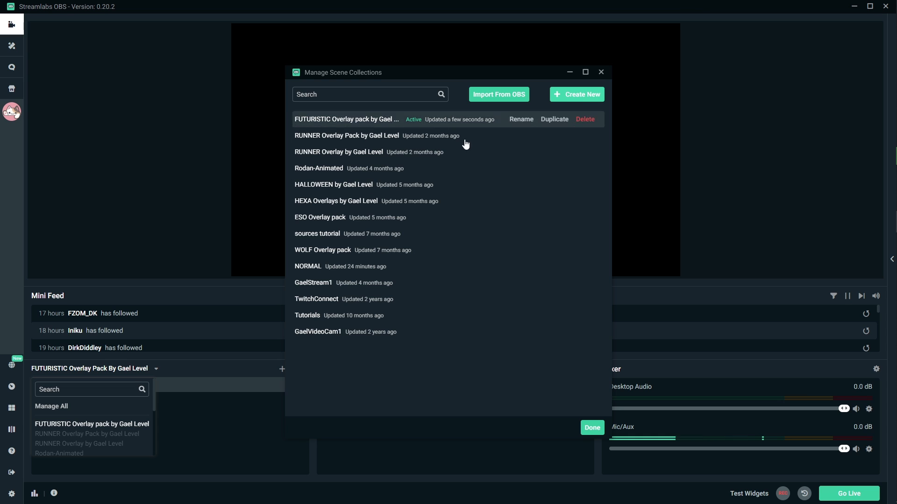
pyautogui.click(592, 428)
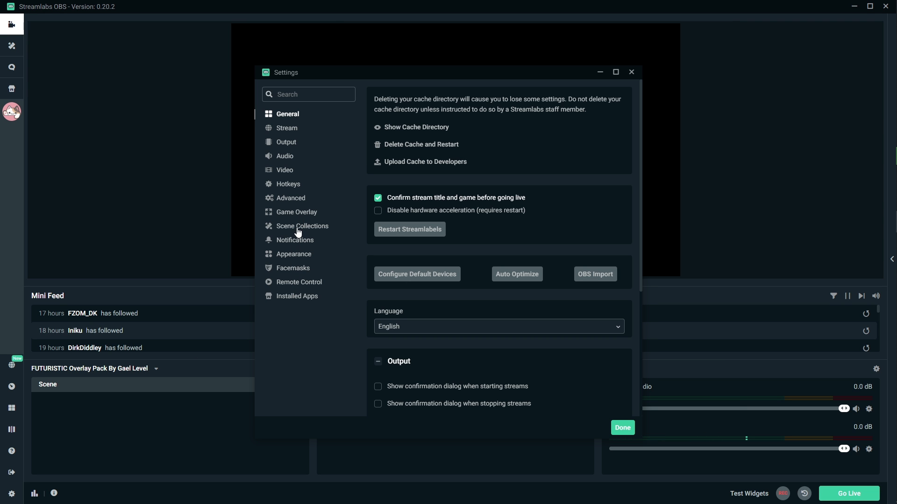
pyautogui.click(299, 229)
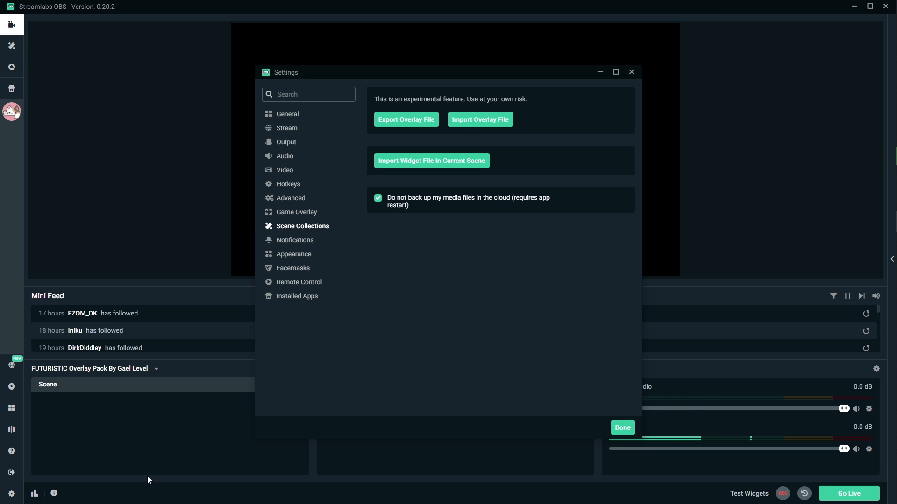
pyautogui.click(621, 428)
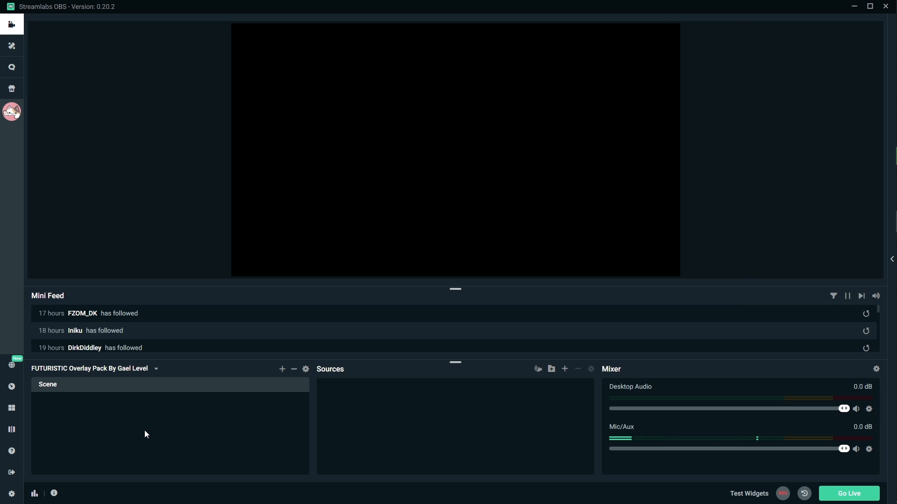
# - Rename the default scene in the FUTURISTIC overlay collection as STARTING SOON
pyautogui.rightClick(94, 394)
pyautogui.click(114, 404)
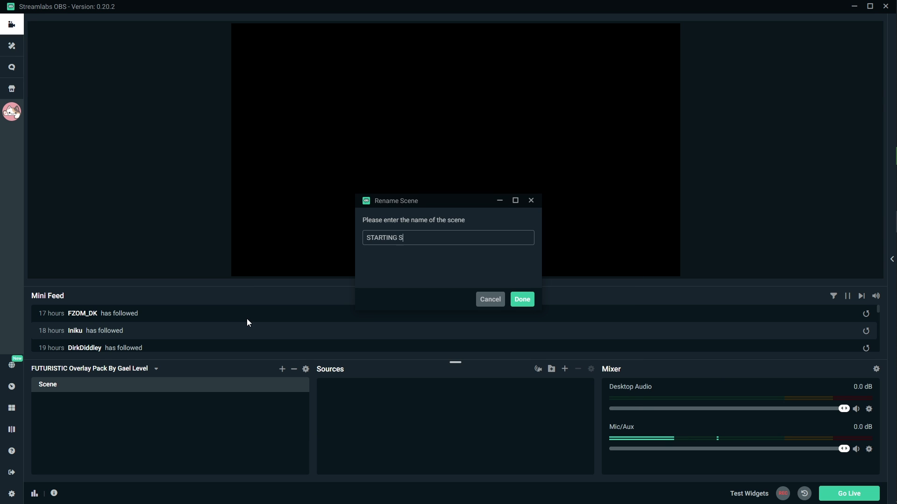
pyautogui.click(525, 301)
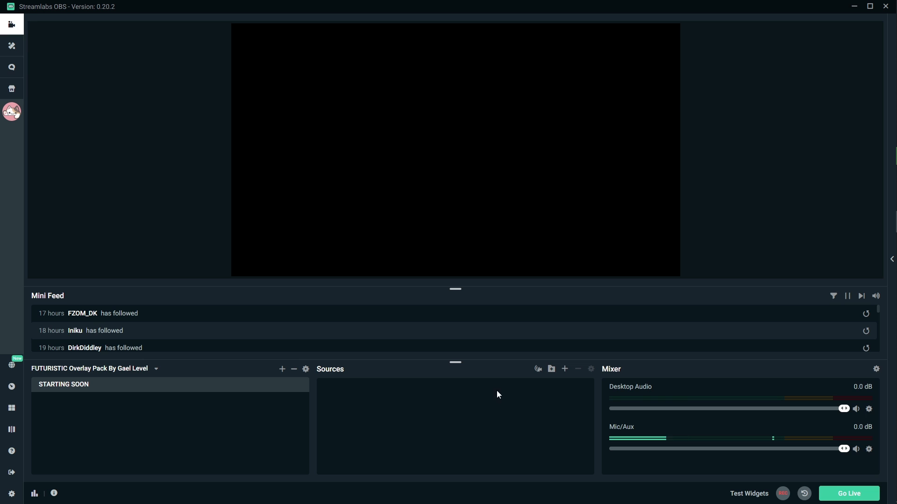
# - Add a Media Source named "Starting Overlay" to the STARTING SOON scene
pyautogui.click(565, 369)
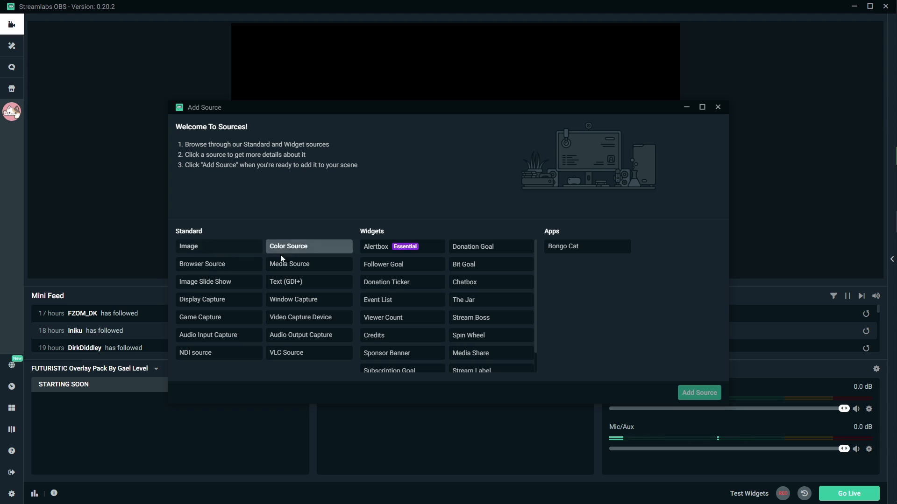
pyautogui.click(312, 271)
pyautogui.click(699, 393)
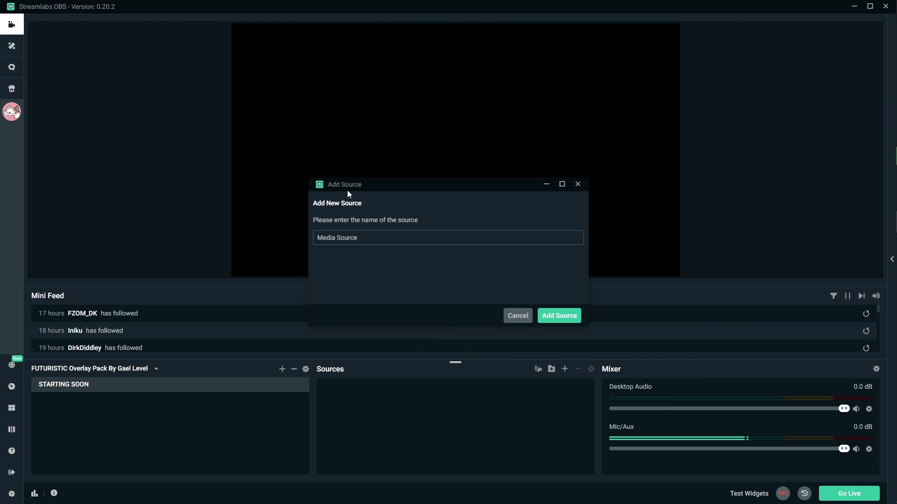
pyautogui.write('Star')
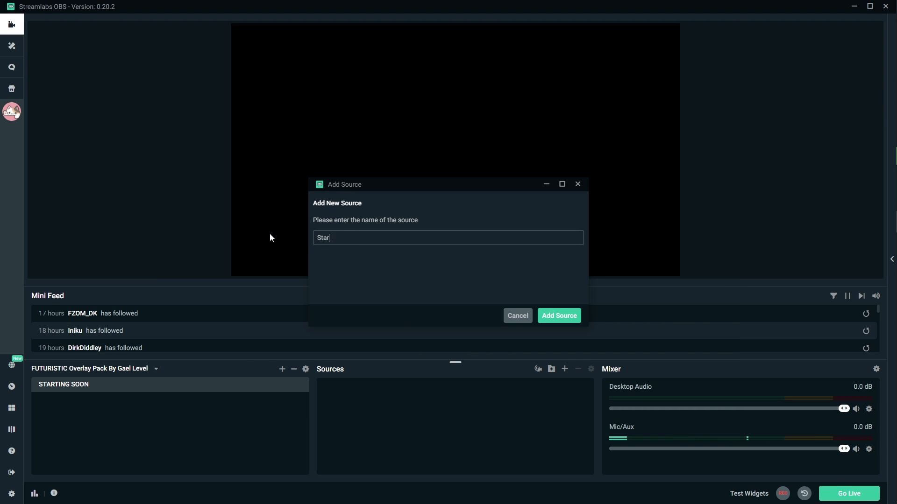
pyautogui.write('ting Overlay')
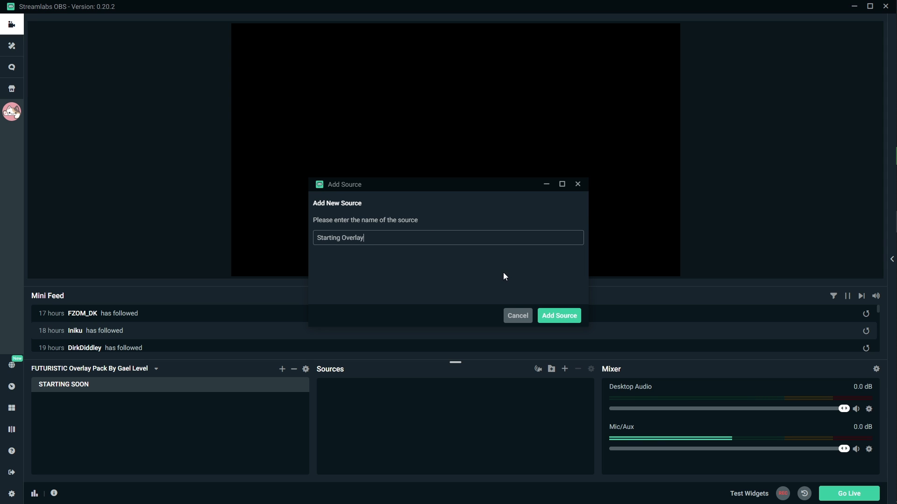
pyautogui.click(558, 317)
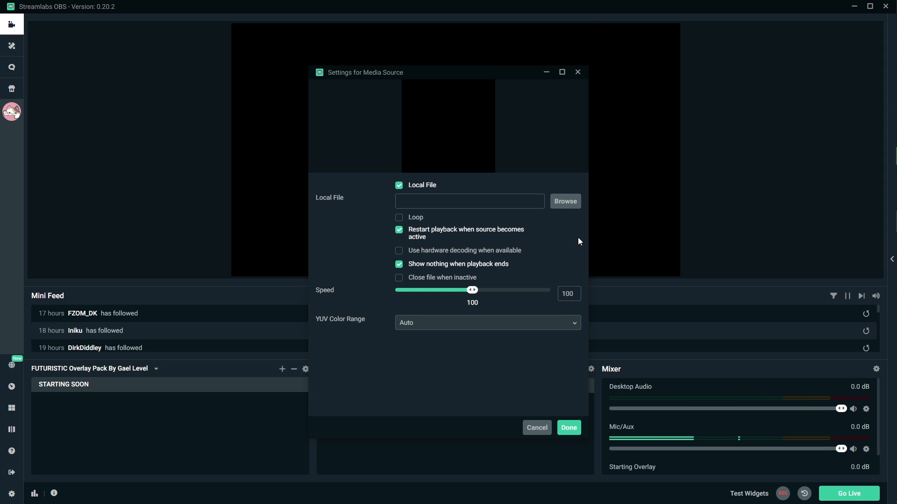
# - Load Starting Soon Screen.mp4 from the Animated folder into the Starting Overlay source and set it to loop
pyautogui.click(564, 203)
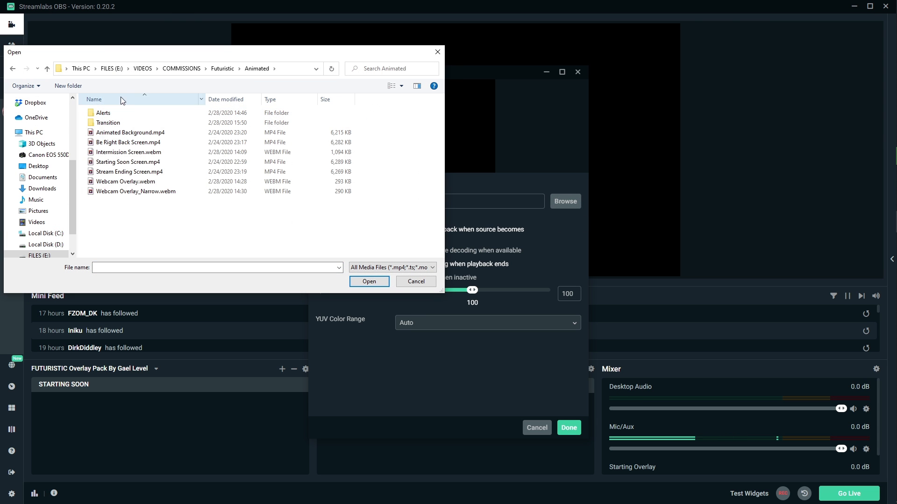
pyautogui.click(135, 166)
pyautogui.click(372, 281)
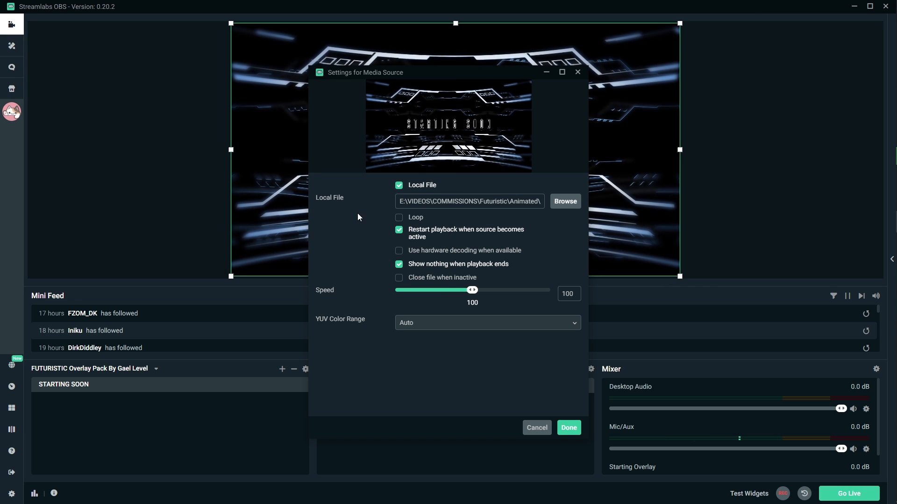
pyautogui.moveTo(415, 76); pyautogui.dragTo(661, 51)
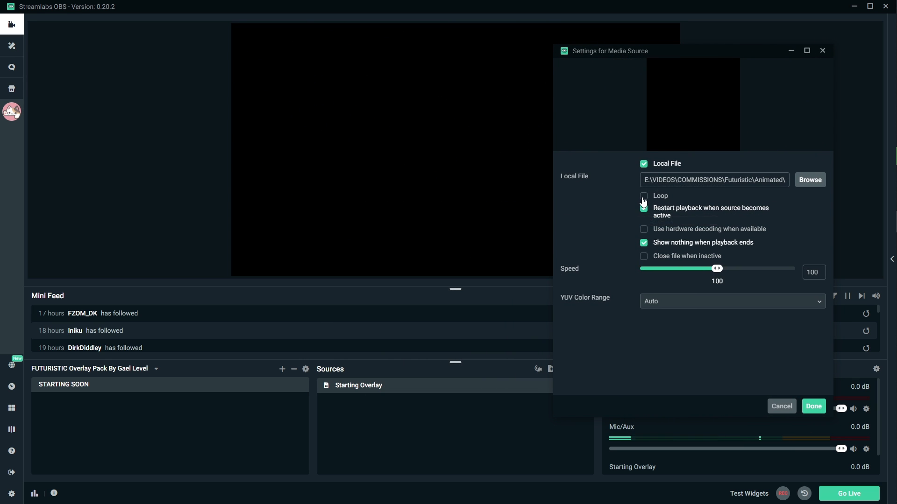
pyautogui.click(643, 196)
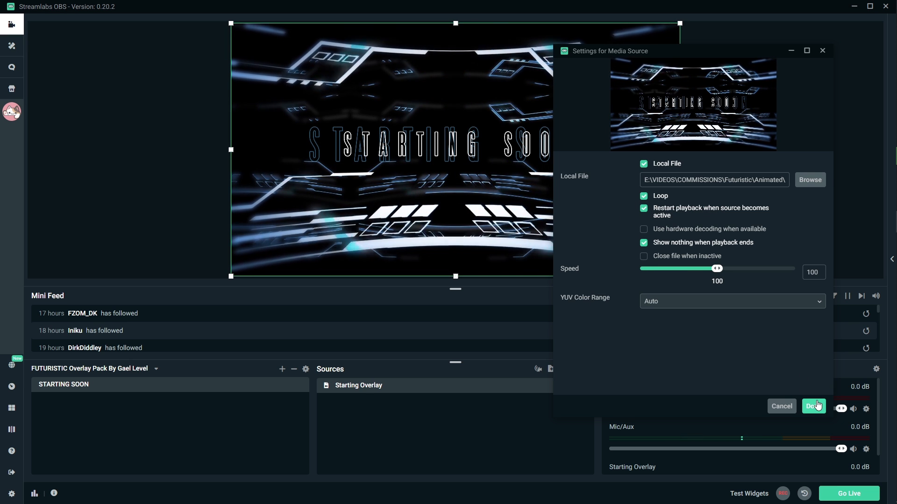
pyautogui.click(813, 406)
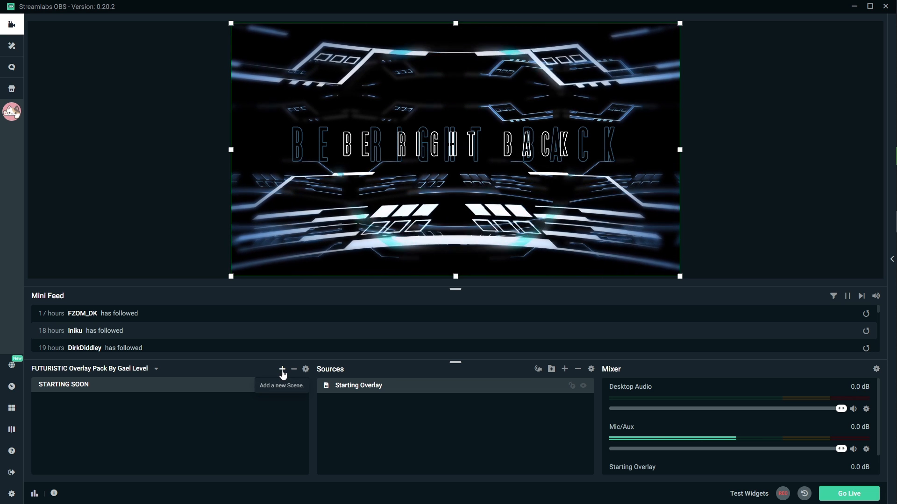
# - Create a new scene named BRB in the FUTURISTIC overlay collection
pyautogui.click(282, 369)
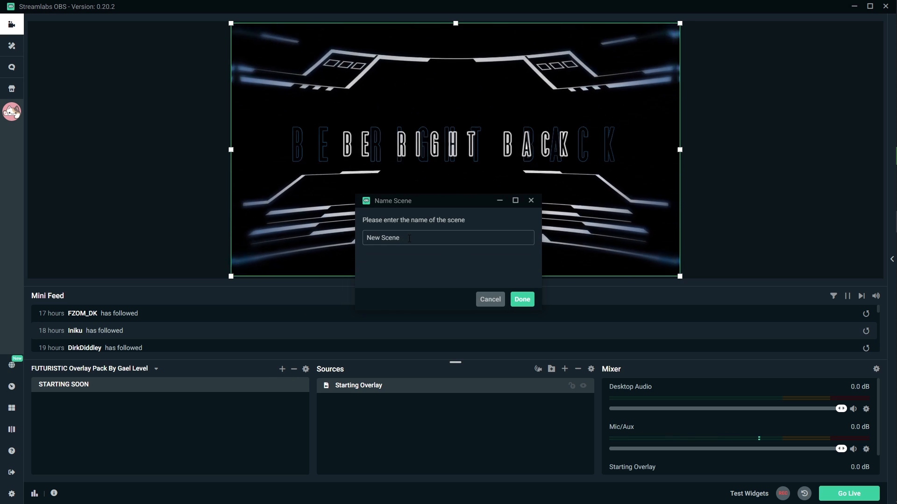
pyautogui.write('BRB')
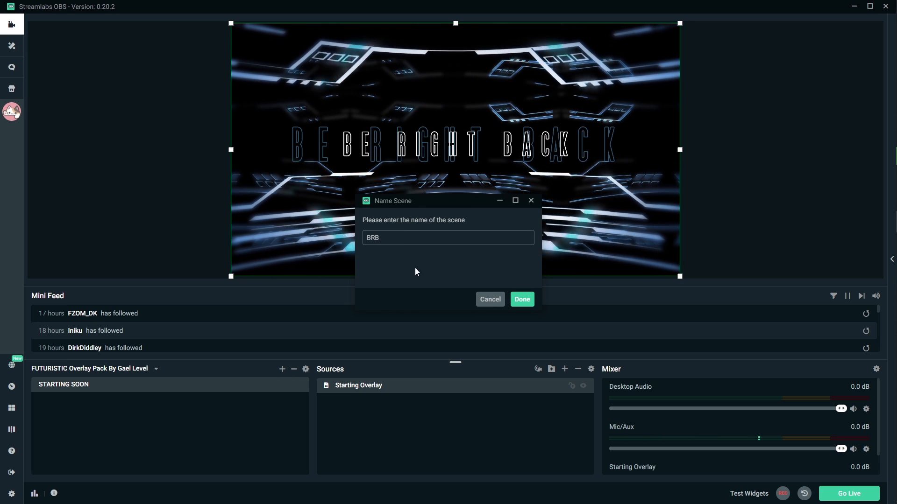
pyautogui.click(522, 301)
# - Add a new Media Source named "BRB Overlay" to the BRB scene instead of reusing the existing source
pyautogui.click(565, 369)
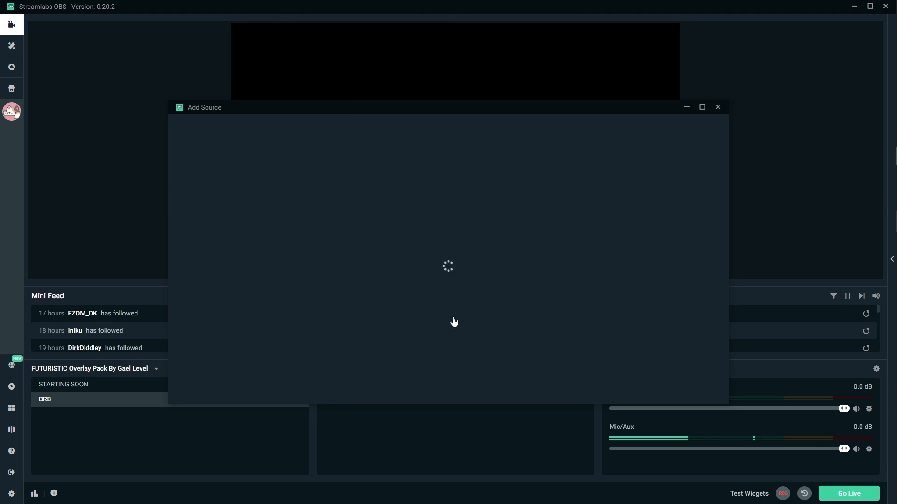
pyautogui.click(298, 264)
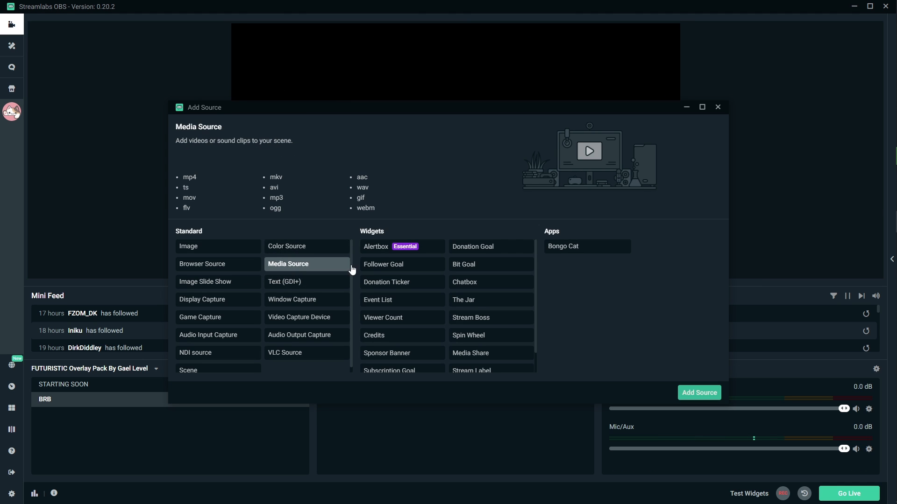
pyautogui.click(694, 393)
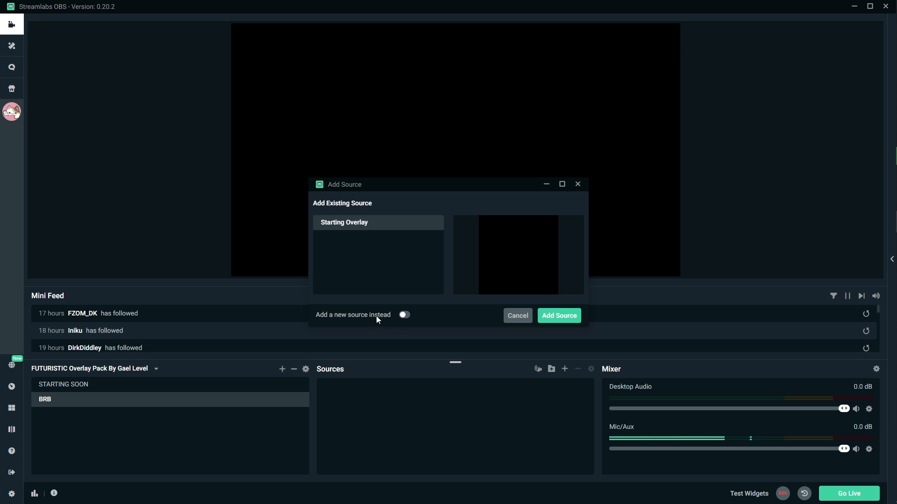
pyautogui.click(405, 316)
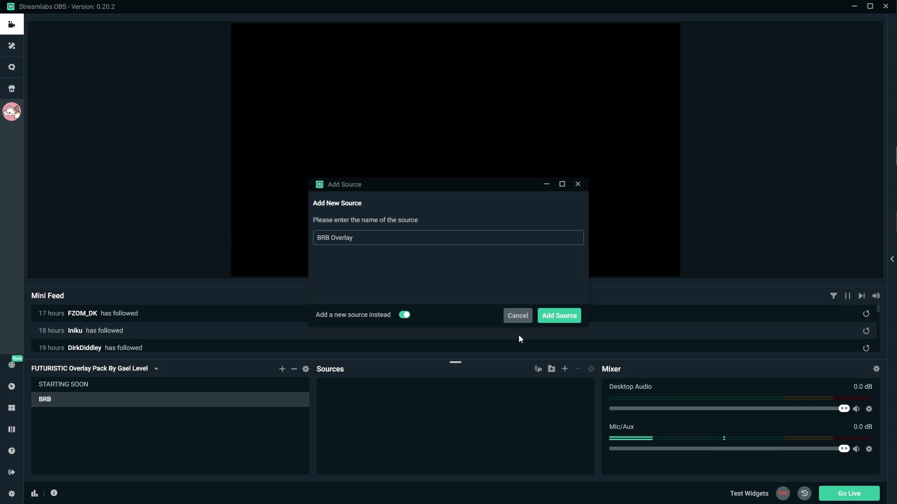
pyautogui.click(571, 316)
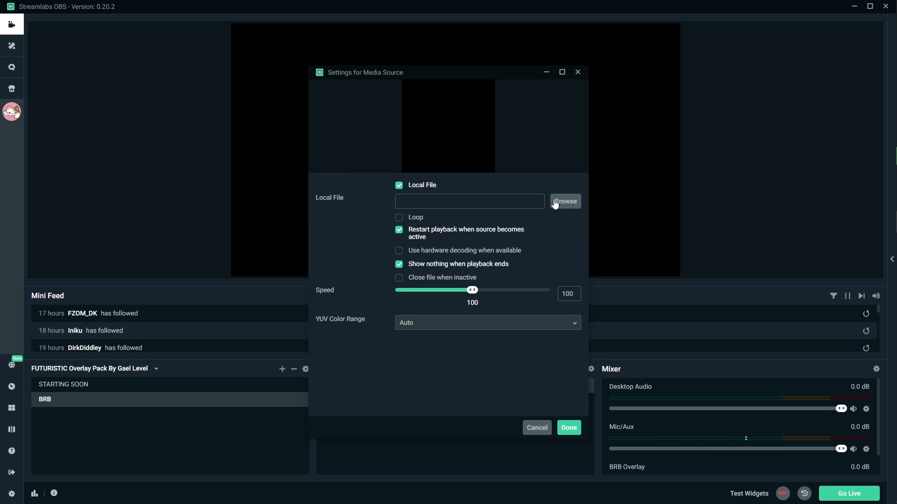
# - Load Be Right Back Screen.mp4 from the Animated folder into the BRB Overlay source and set it to loop
pyautogui.click(553, 203)
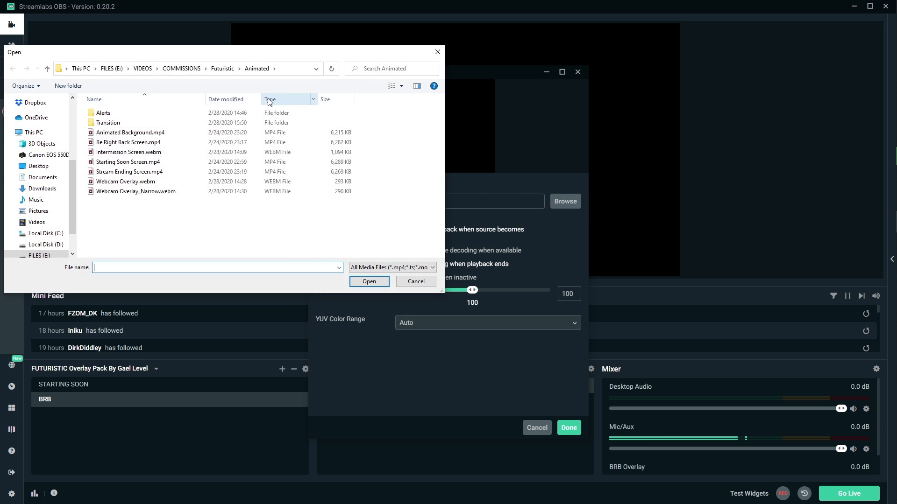
pyautogui.click(119, 143)
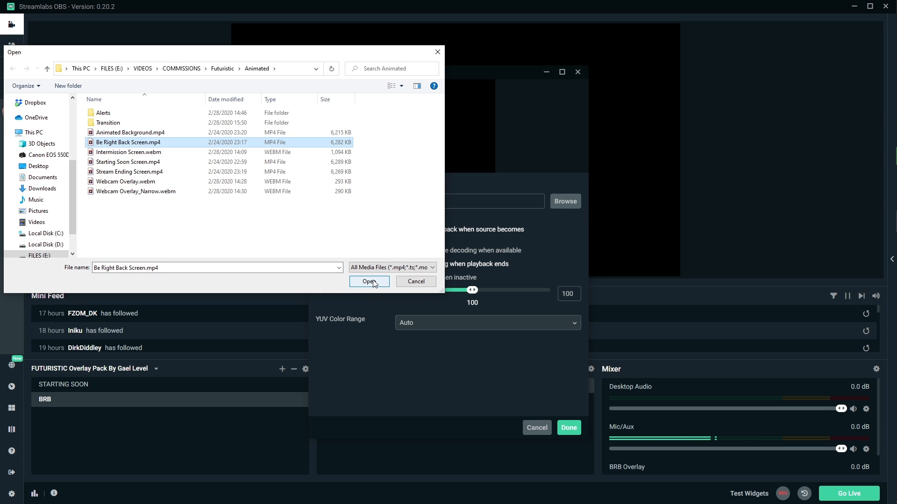
pyautogui.click(401, 86)
pyautogui.moveTo(405, 88); pyautogui.dragTo(408, 39)
pyautogui.moveTo(410, 20); pyautogui.dragTo(409, 21)
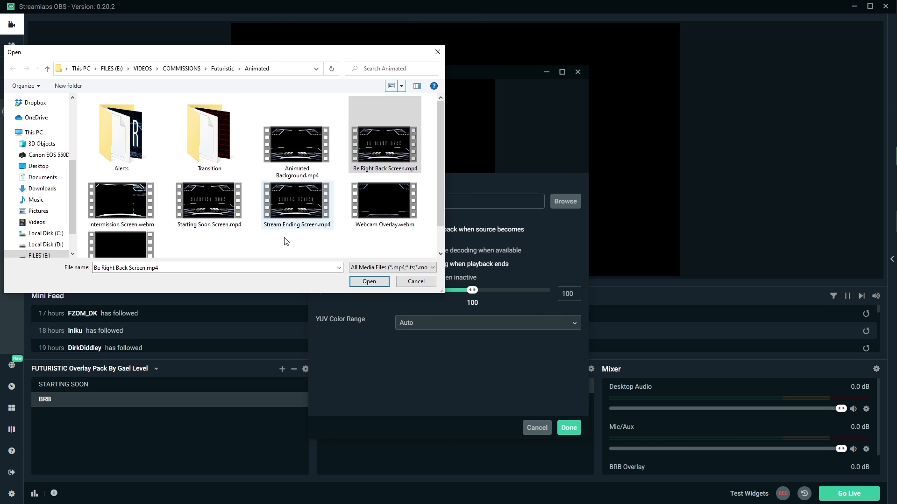
pyautogui.click(369, 284)
pyautogui.click(399, 218)
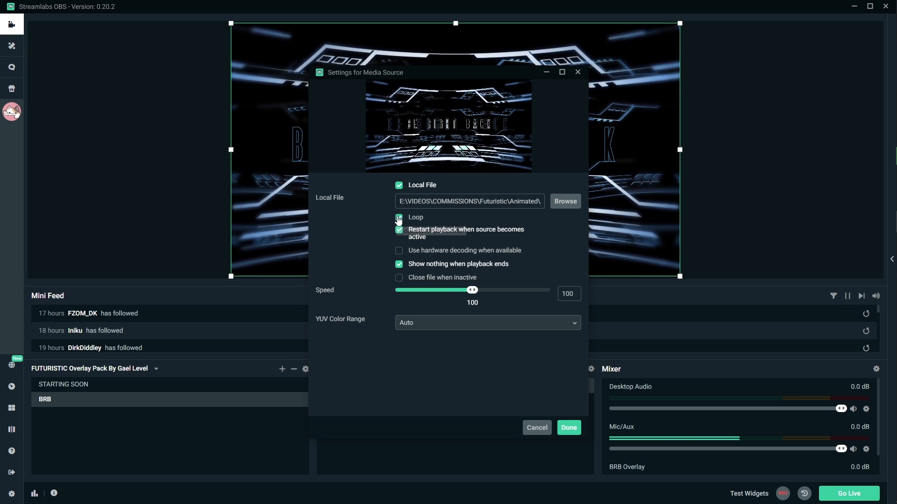
pyautogui.click(567, 429)
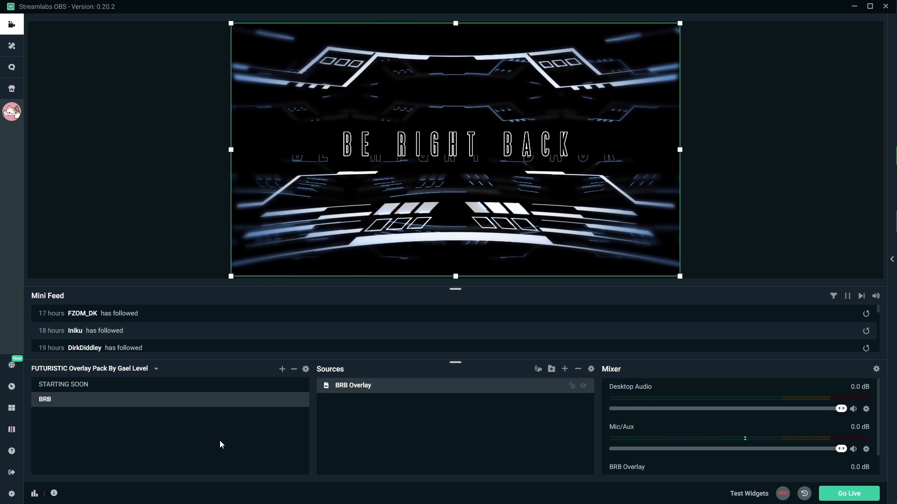
# - Create a new scene named STREAM ENDING in the FUTURISTIC overlay collection
pyautogui.click(282, 370)
pyautogui.write('STREAM')
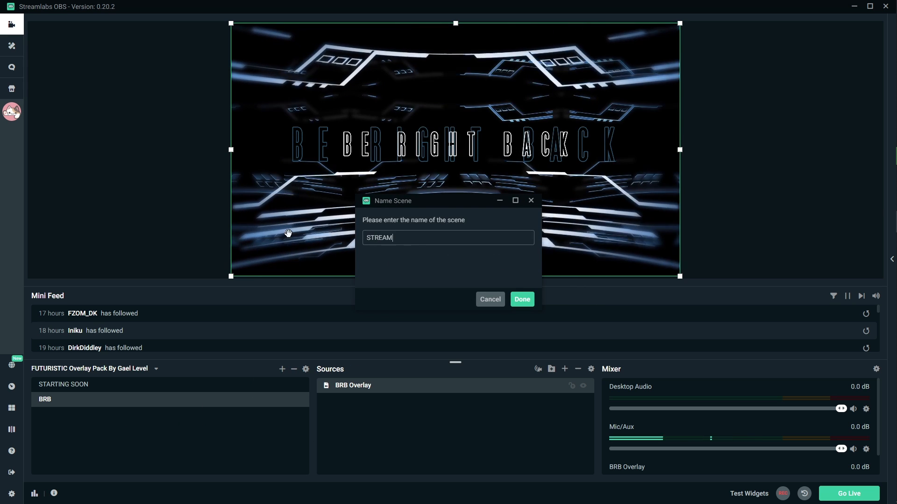
pyautogui.write(' ENDING')
pyautogui.press('Return')
# - Add a new Media Source named "STREAM ENDING" to the STREAM ENDING scene instead of reusing an existing source
pyautogui.click(565, 369)
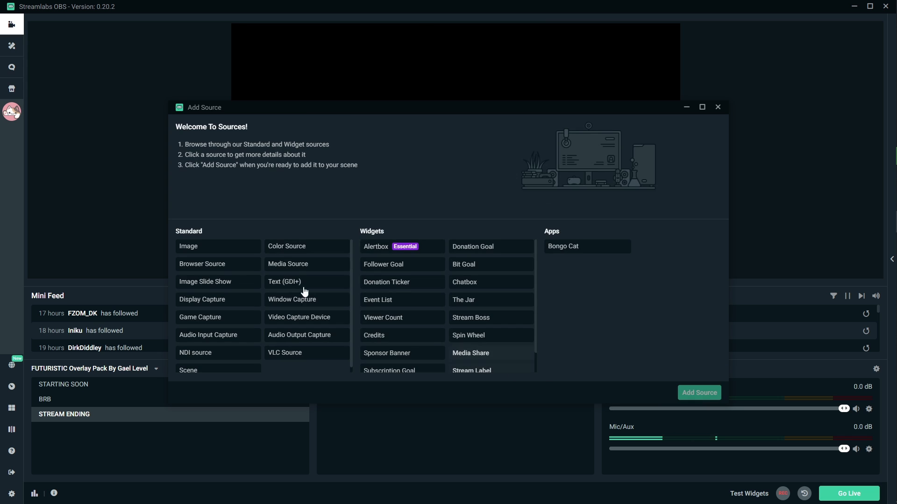
pyautogui.click(273, 265)
pyautogui.click(698, 393)
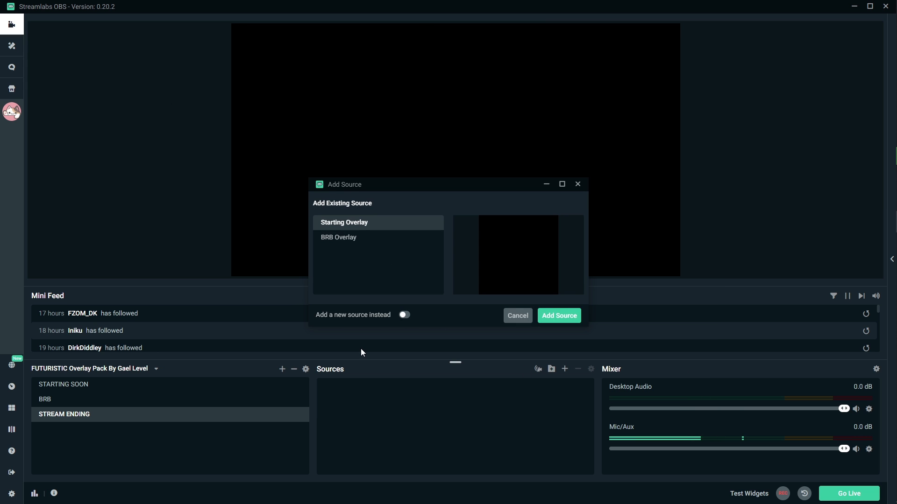
pyautogui.click(404, 315)
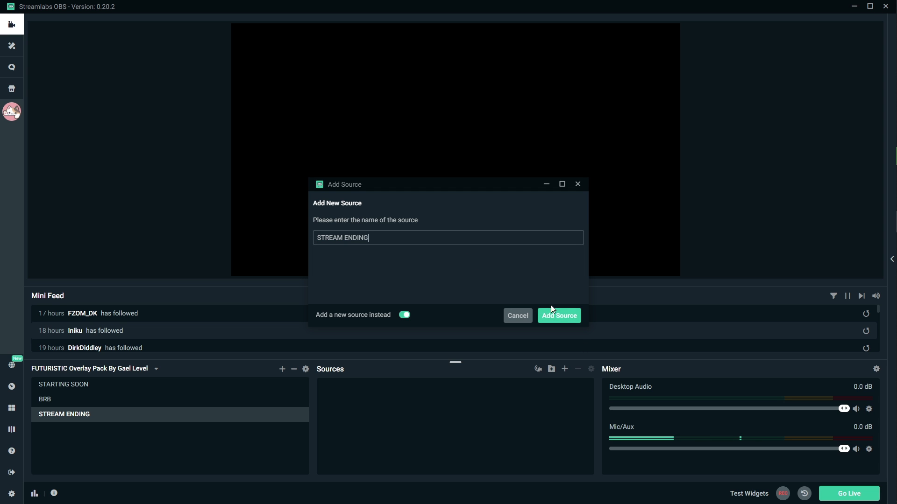
pyautogui.click(557, 317)
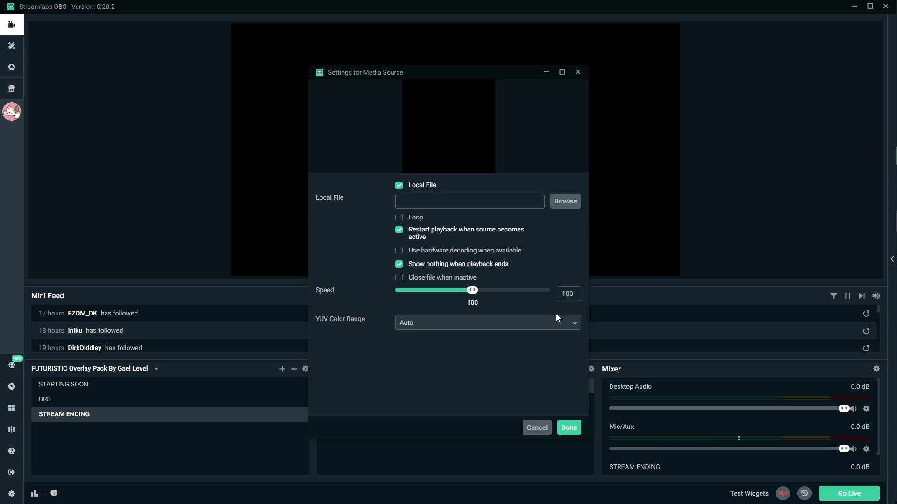
# - Load Stream Ending Screen.mp4 from the Animated folder into the STREAM ENDING source and set it to loop
pyautogui.click(558, 203)
pyautogui.click(297, 153)
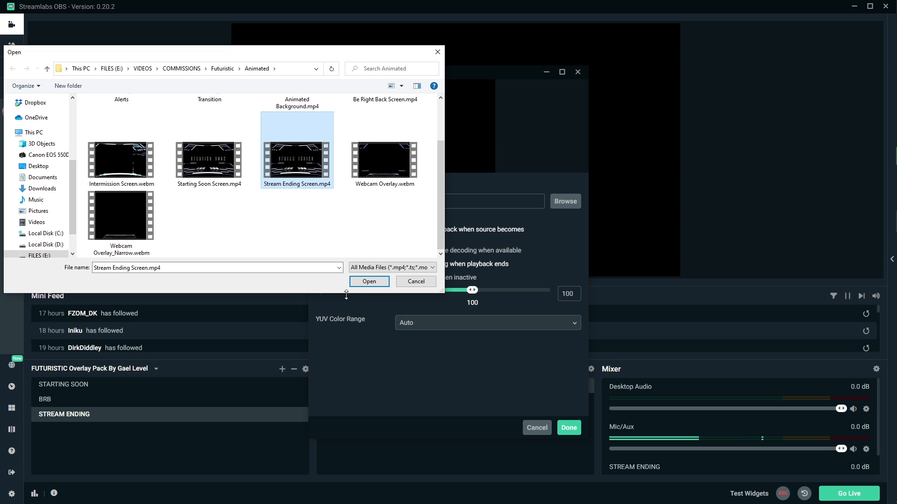
pyautogui.click(366, 283)
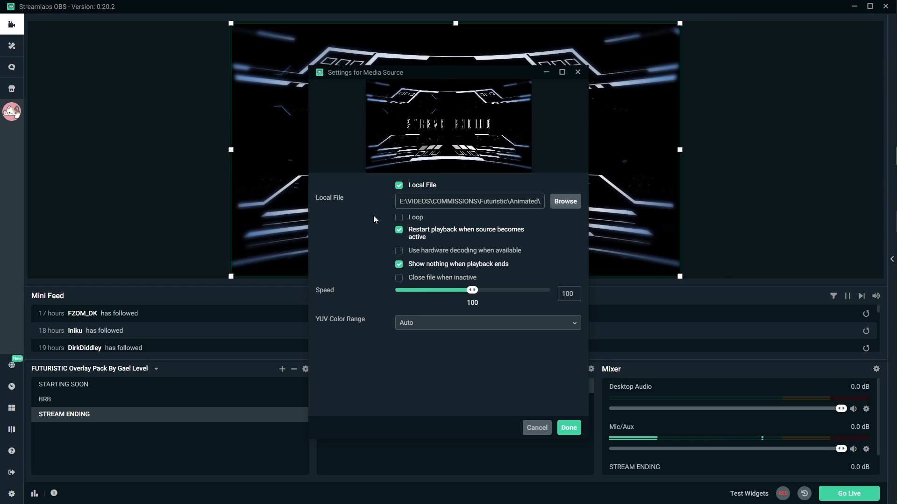
pyautogui.click(399, 218)
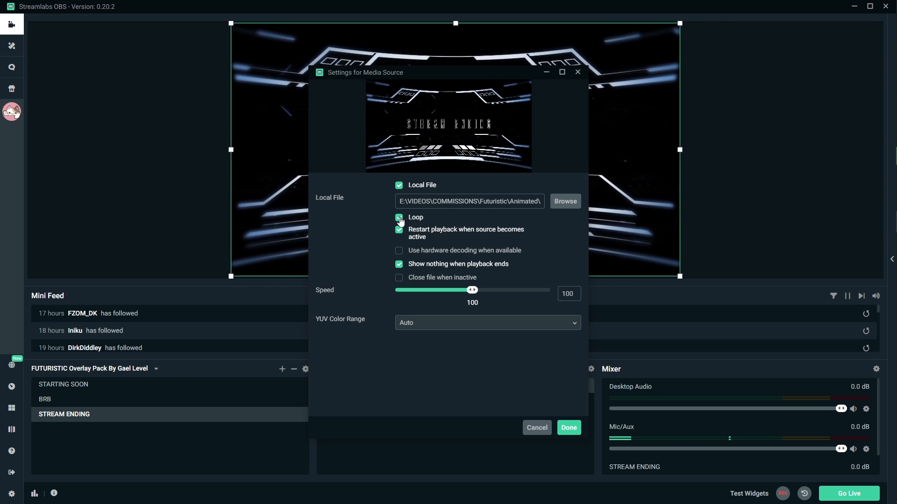
pyautogui.click(569, 428)
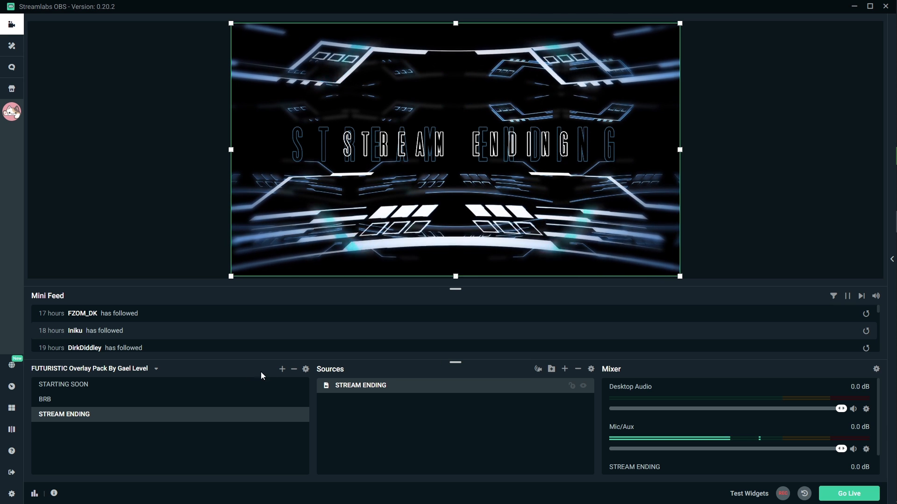
# - Create a scene named INTERMISSION and add a new Media Source named "Intermission Overlay" to it
pyautogui.click(282, 370)
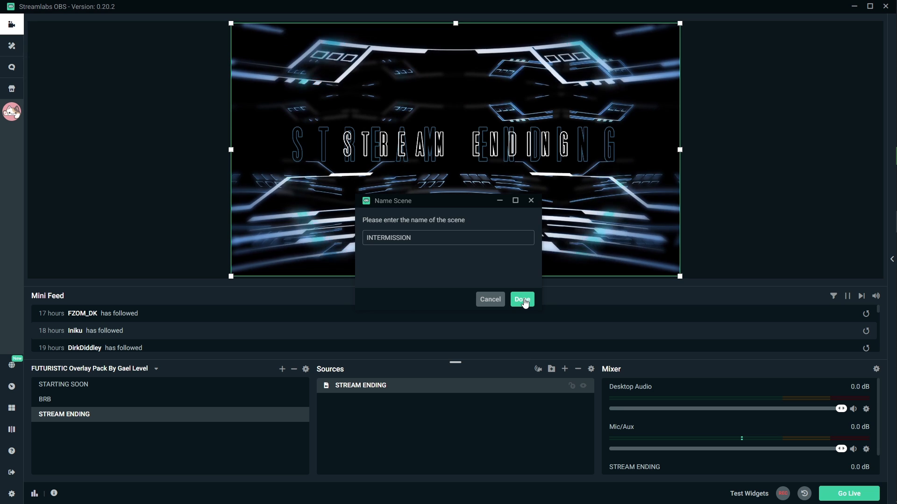
pyautogui.click(523, 301)
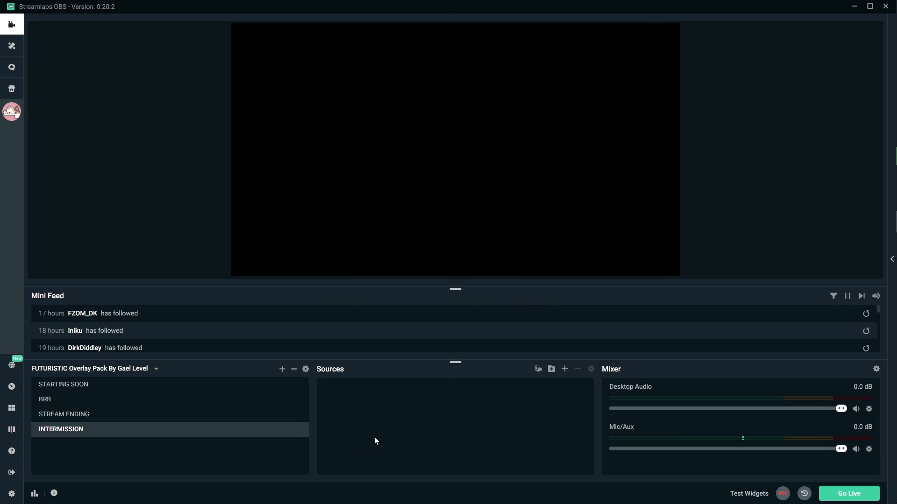
pyautogui.click(565, 369)
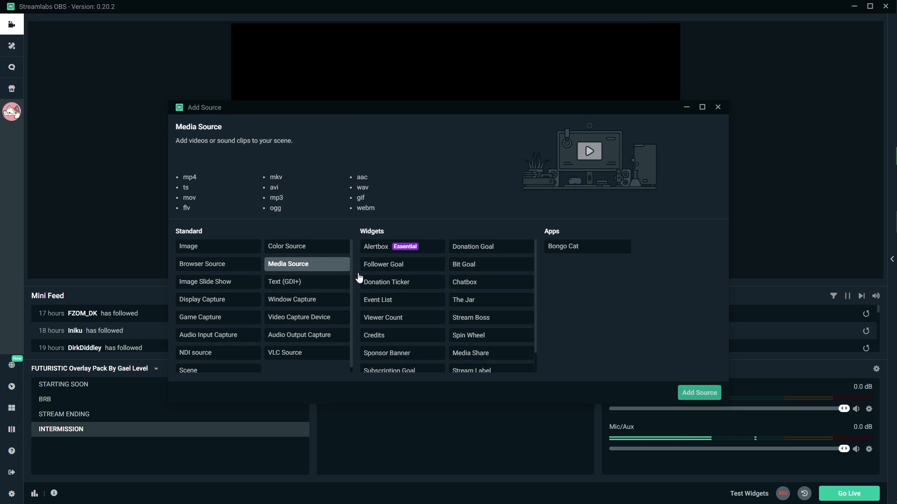
pyautogui.click(691, 395)
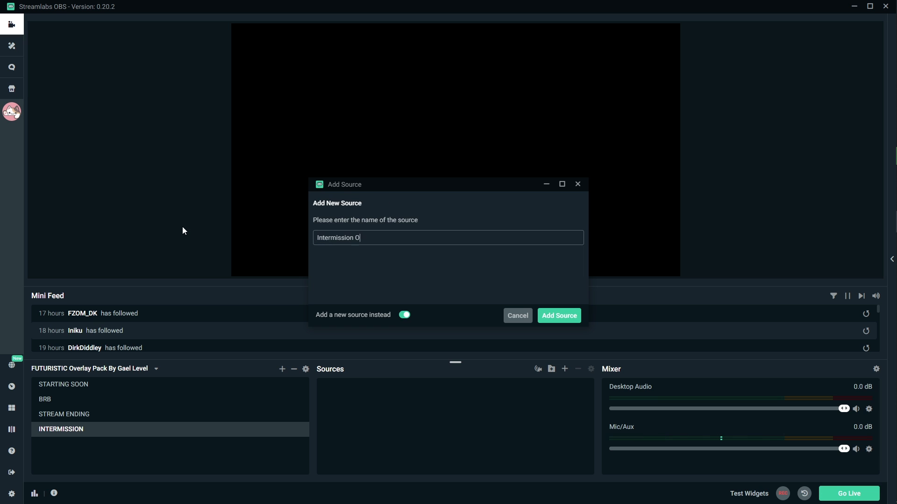
pyautogui.write('Intermission Overlay')
pyautogui.click(565, 322)
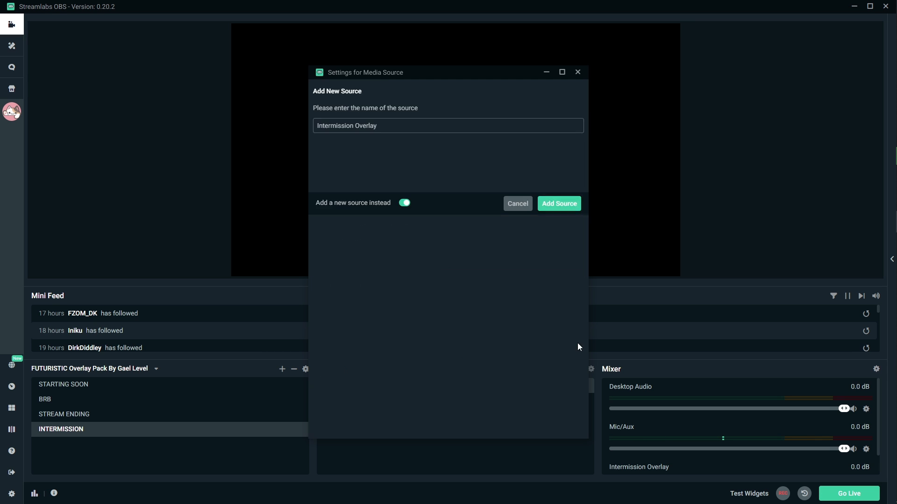
# - Load Intermission Screen.webm from the Animated folder into the Intermission Overlay source and set it to loop
pyautogui.click(566, 202)
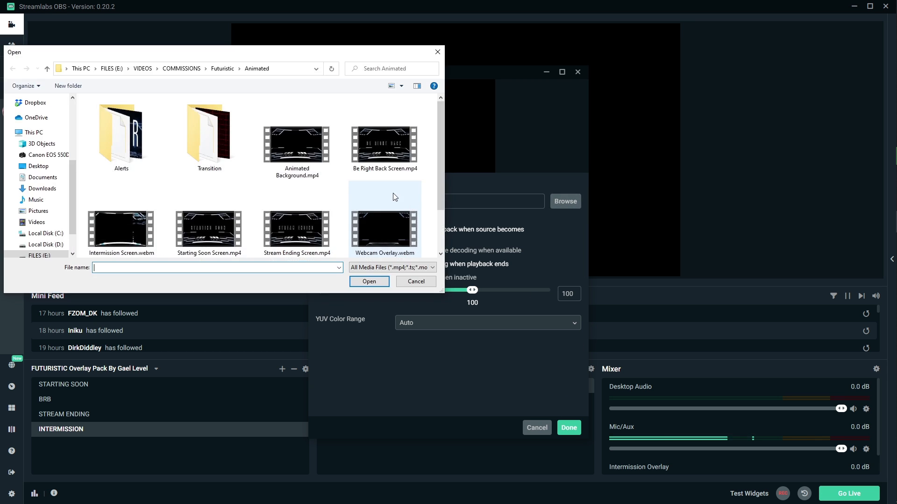
pyautogui.click(121, 175)
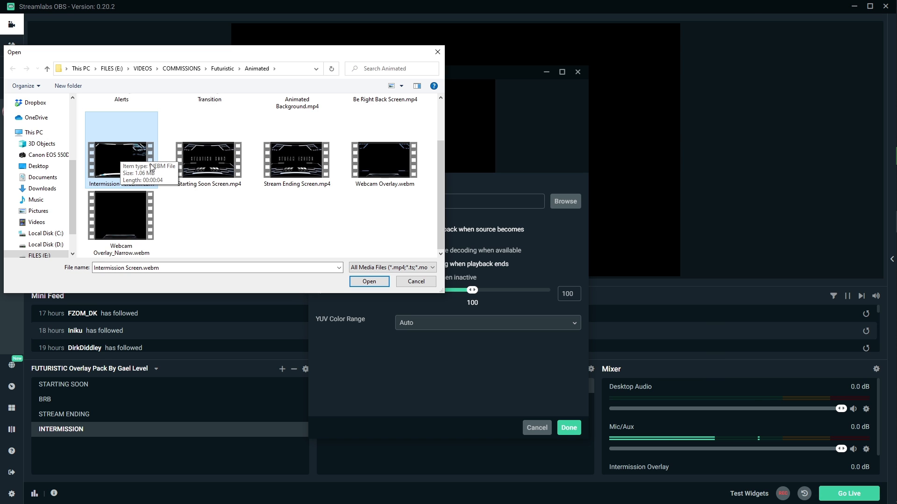
pyautogui.click(369, 282)
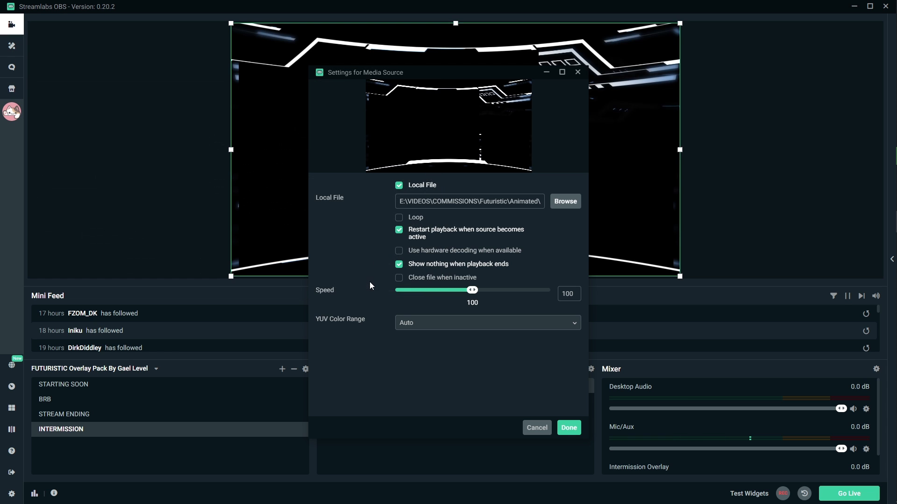
pyautogui.click(399, 219)
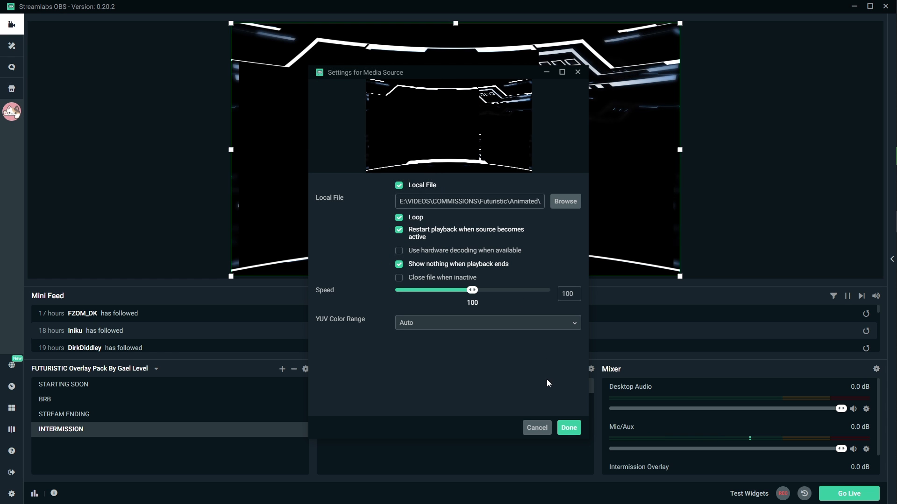
pyautogui.click(577, 432)
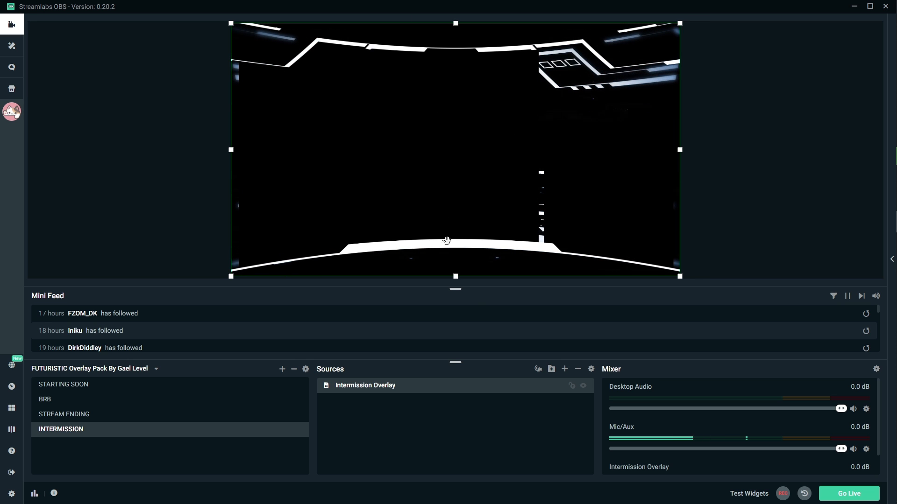
# - Add a new Video Capture Device source named "WEBCAM" to the INTERMISSION scene
pyautogui.click(564, 372)
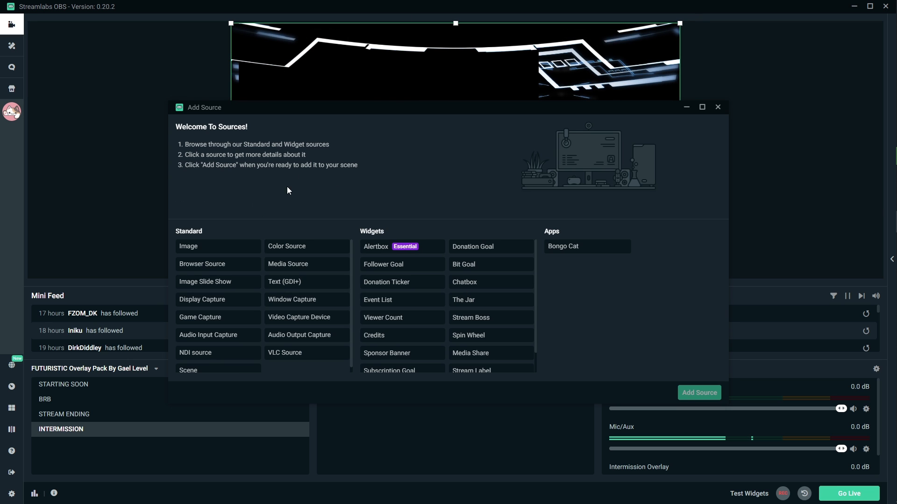
pyautogui.click(298, 322)
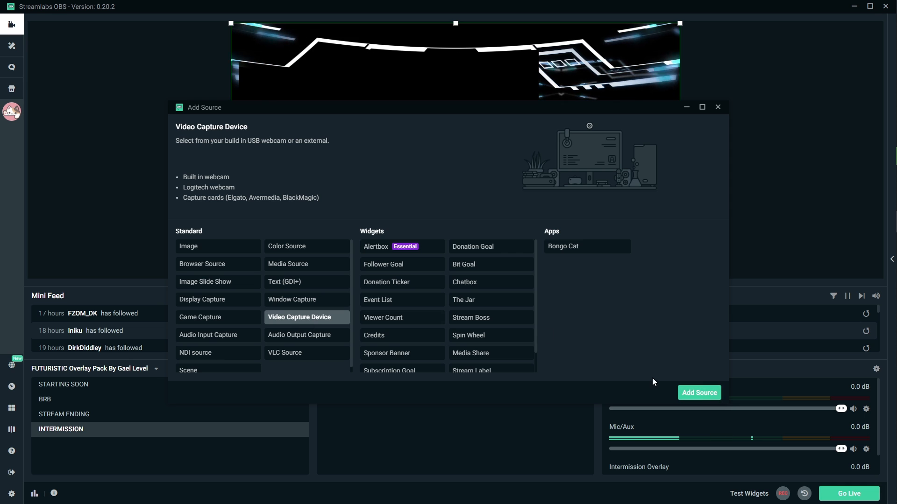
pyautogui.click(697, 393)
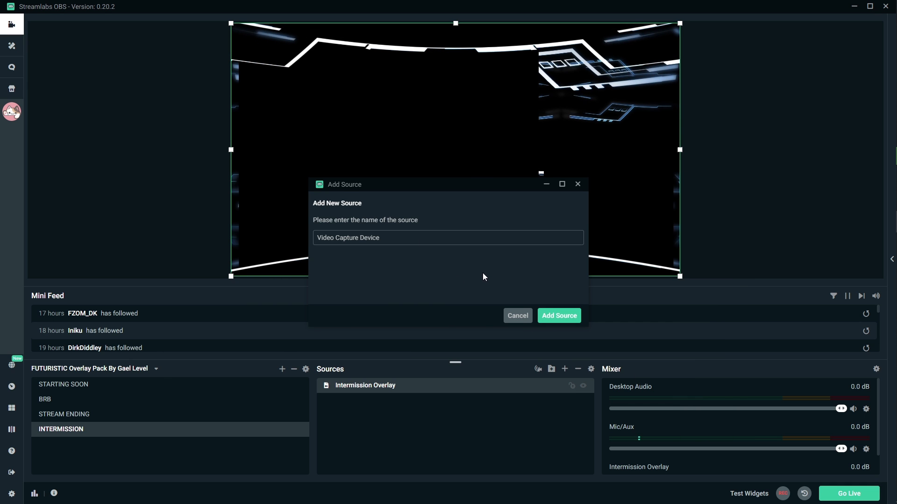
pyautogui.write('WEBCAM')
pyautogui.press('Return')
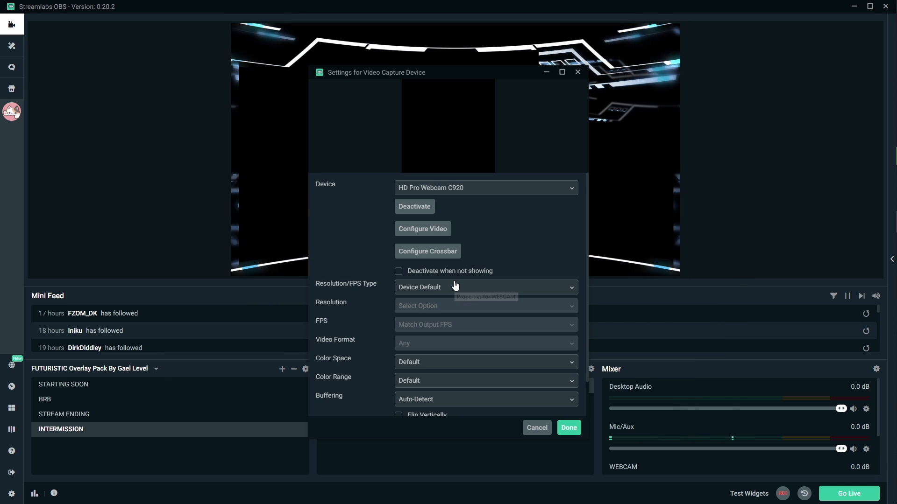
# - Set the WEBCAM source's device to SparkoCam Virtual Webcam and accept its settings
pyautogui.click(560, 188)
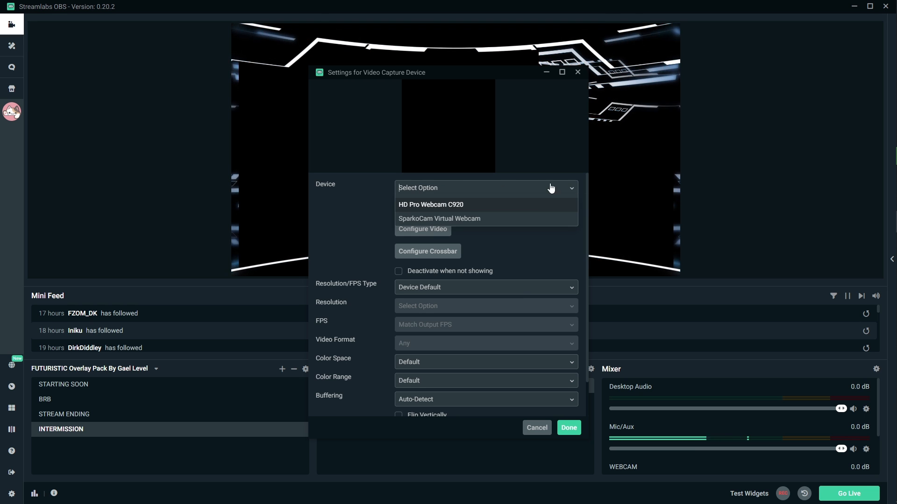
pyautogui.click(459, 219)
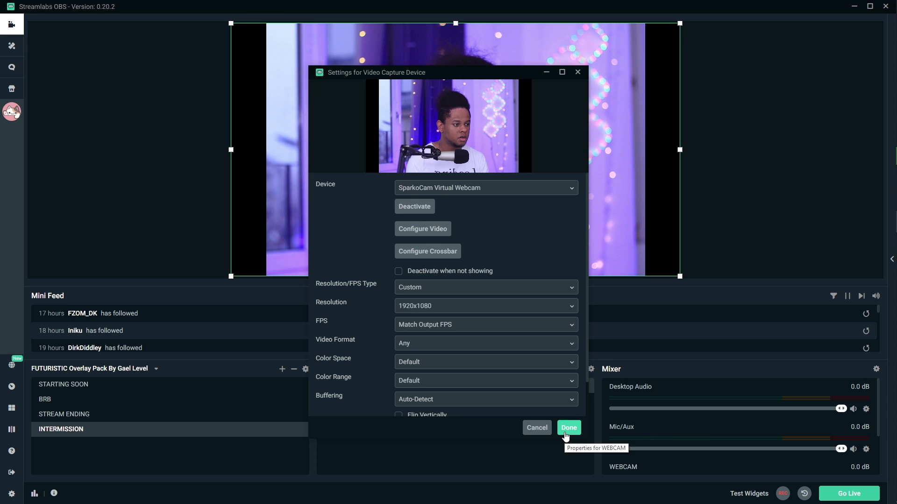
pyautogui.click(562, 430)
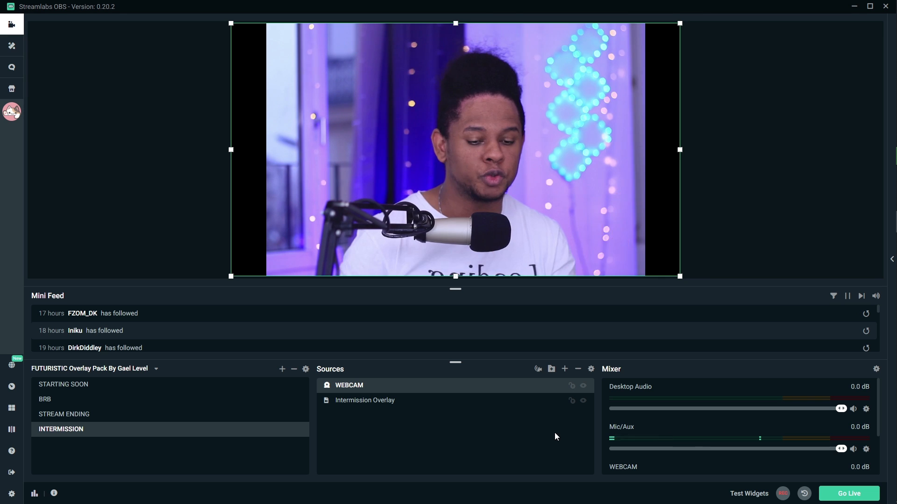
# - Crop the black side bars off the WEBCAM image and place it beneath Intermission Overlay, shifted left into the large frame
pyautogui.moveTo(680, 150); pyautogui.dragTo(646, 150)
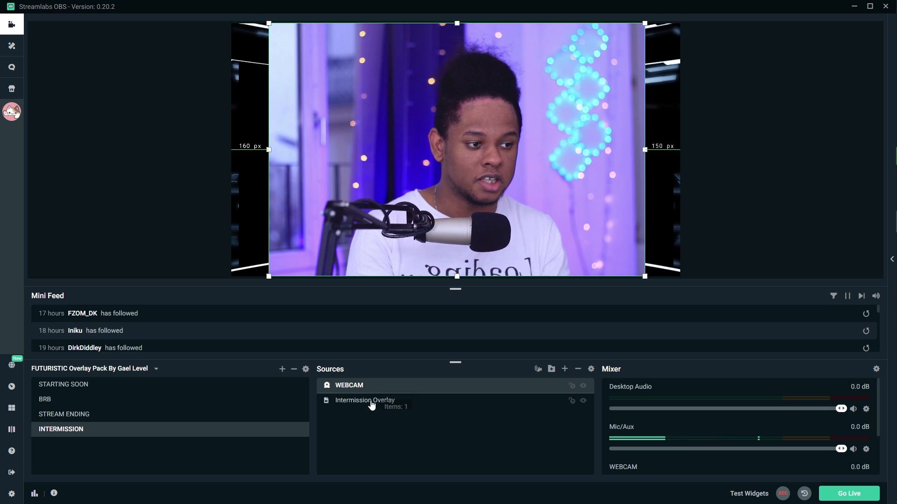
pyautogui.moveTo(372, 407); pyautogui.dragTo(373, 404)
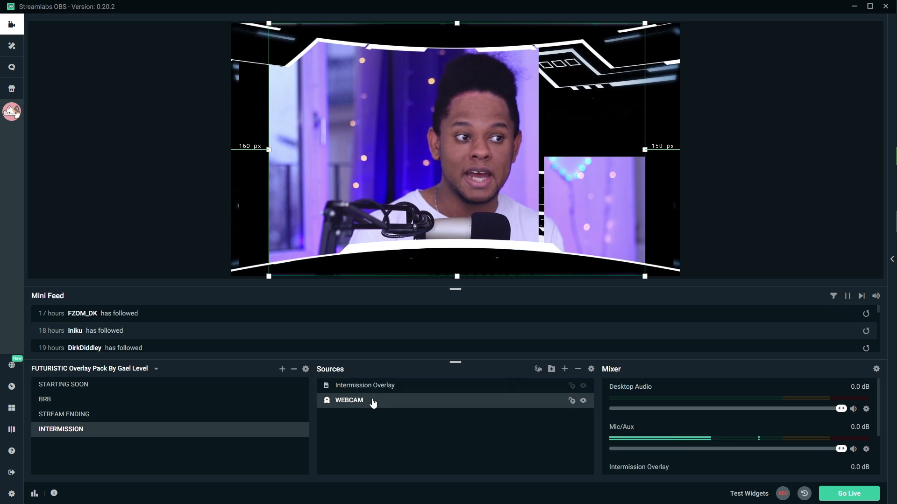
pyautogui.moveTo(399, 158); pyautogui.dragTo(351, 157)
# - Lock the Intermission Overlay source and check that it can no longer be selected in the preview
pyautogui.click(574, 108)
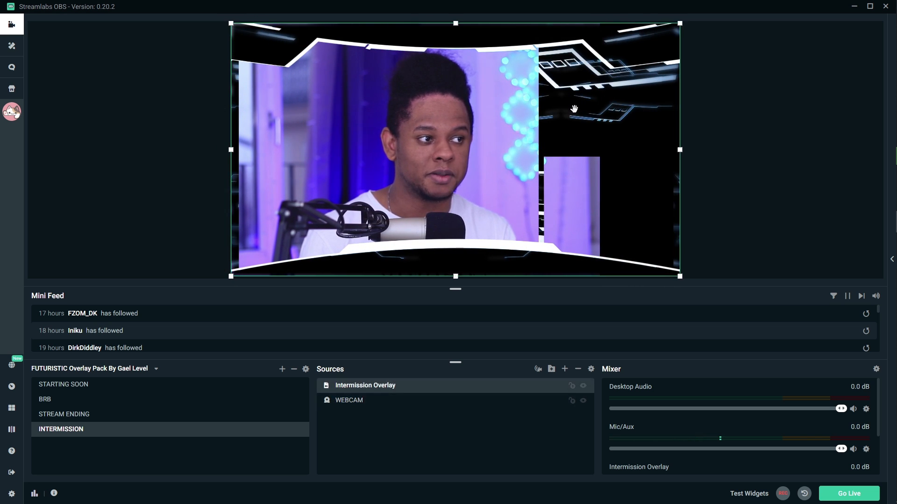
pyautogui.click(571, 387)
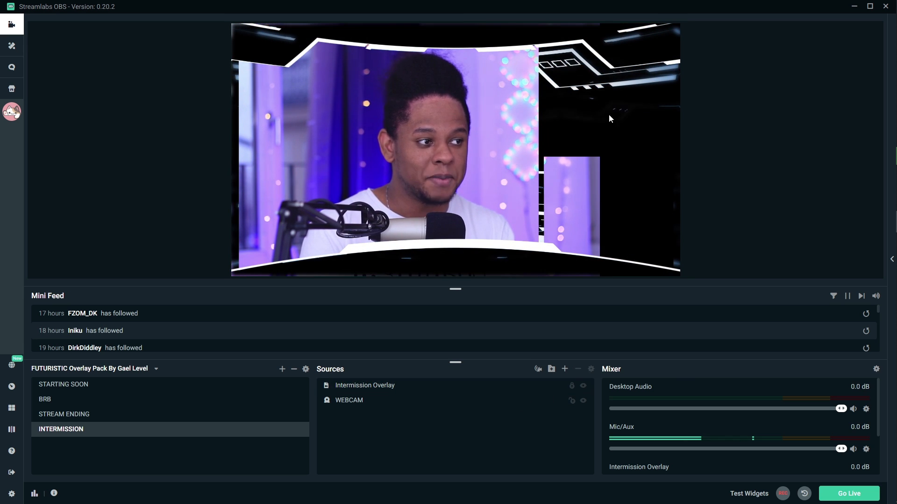
pyautogui.click(589, 101)
pyautogui.click(636, 60)
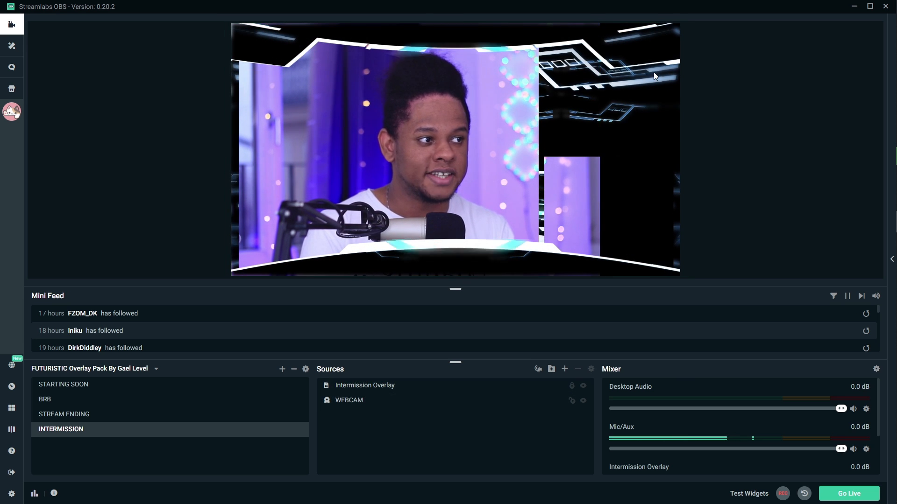
# - Shift WEBCAM further left and crop its right side to the large frame's edge, about 593 px from the canvas's right edge
pyautogui.click(305, 97)
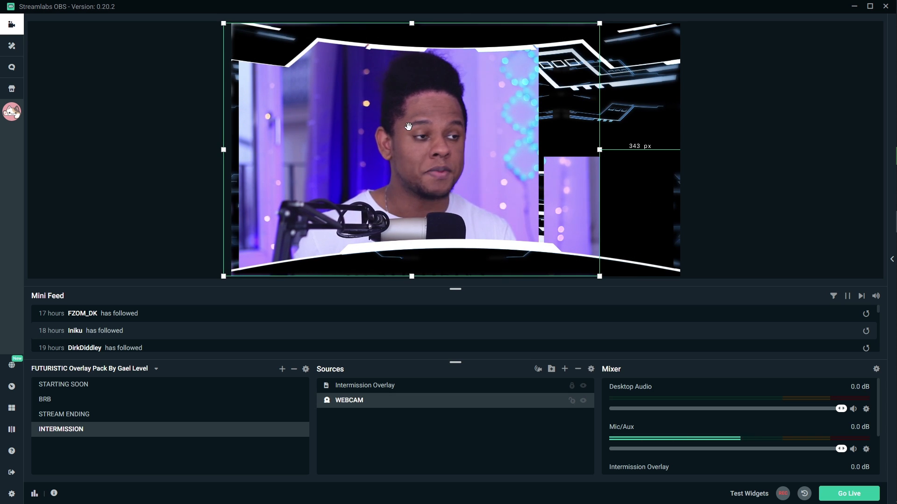
pyautogui.moveTo(342, 150); pyautogui.dragTo(317, 149)
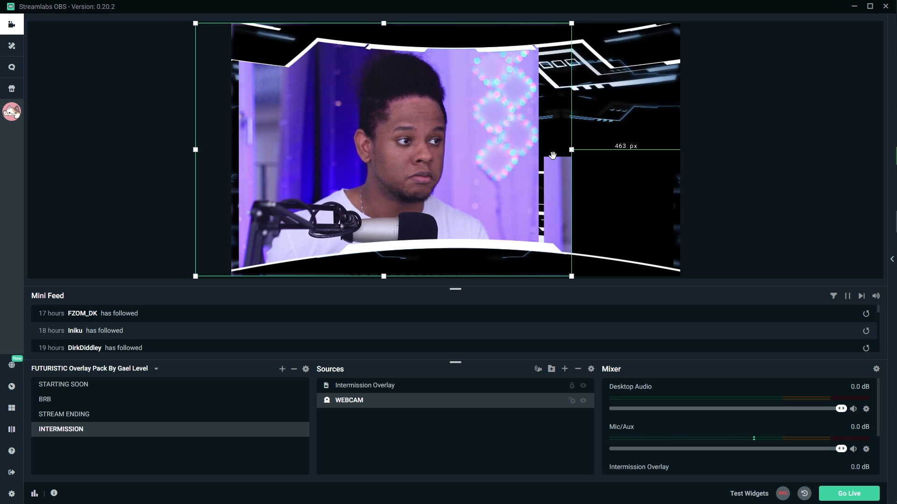
pyautogui.moveTo(570, 151); pyautogui.dragTo(541, 152)
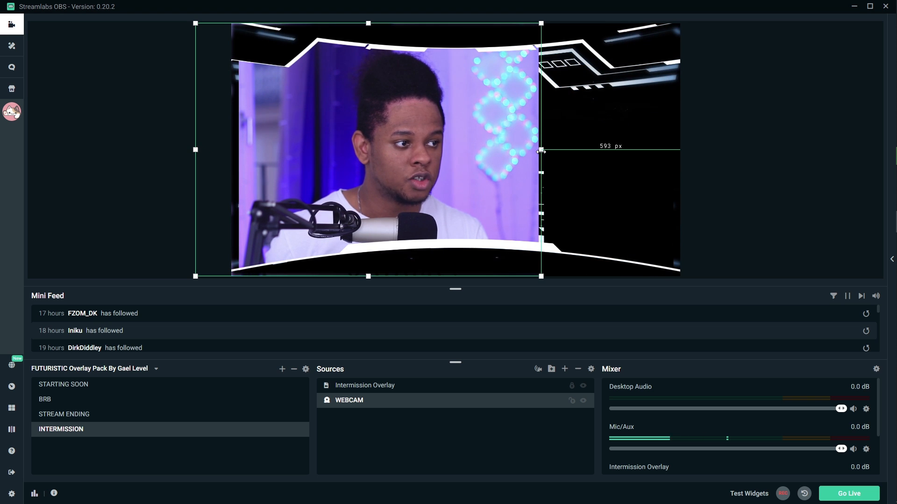
pyautogui.click(608, 196)
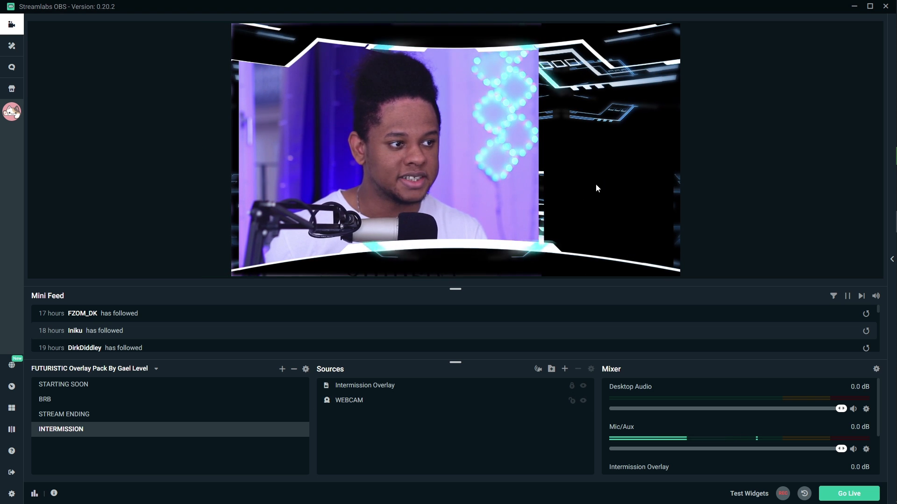
# - Add a Chatbox widget named Chat Box to the INTERMISSION scene and accept its default settings
pyautogui.click(564, 369)
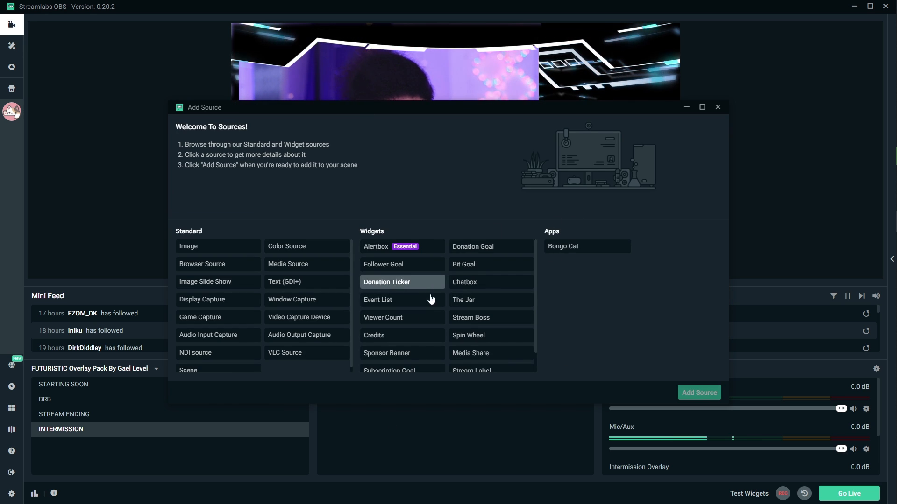
pyautogui.click(491, 282)
pyautogui.click(695, 394)
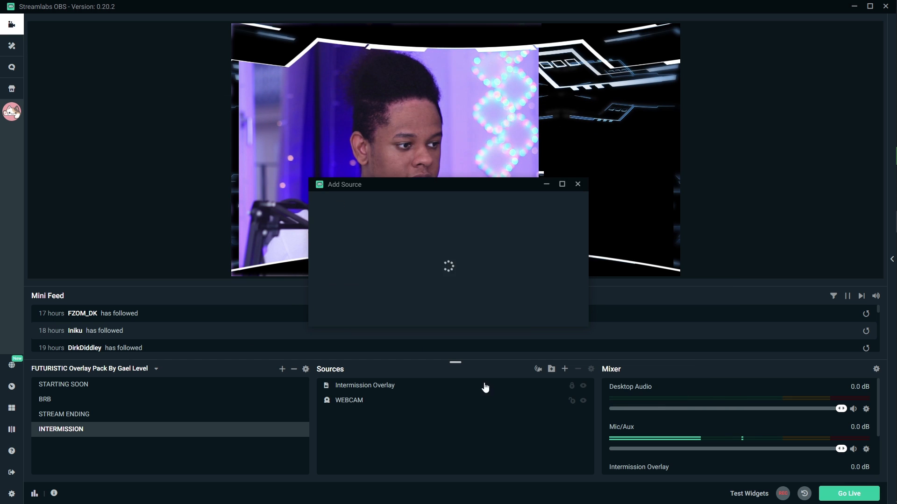
pyautogui.click(563, 322)
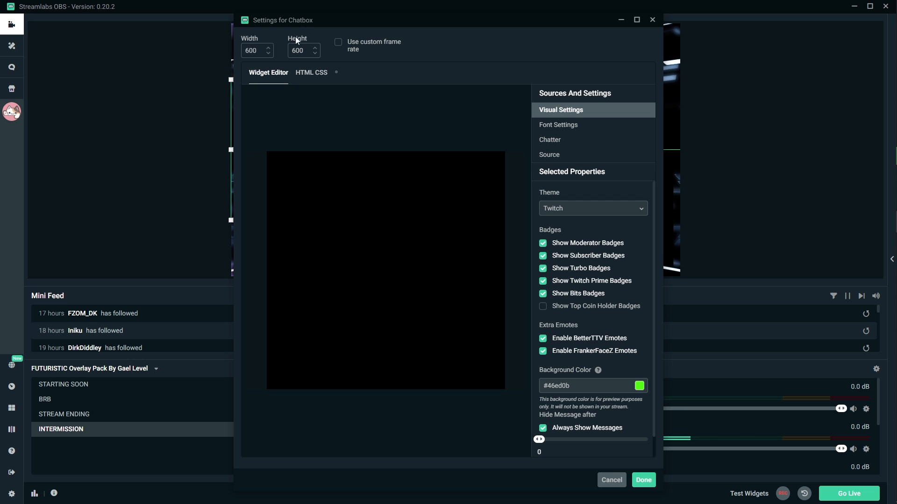
pyautogui.moveTo(327, 22); pyautogui.dragTo(459, 56)
pyautogui.moveTo(577, 57); pyautogui.dragTo(277, 48)
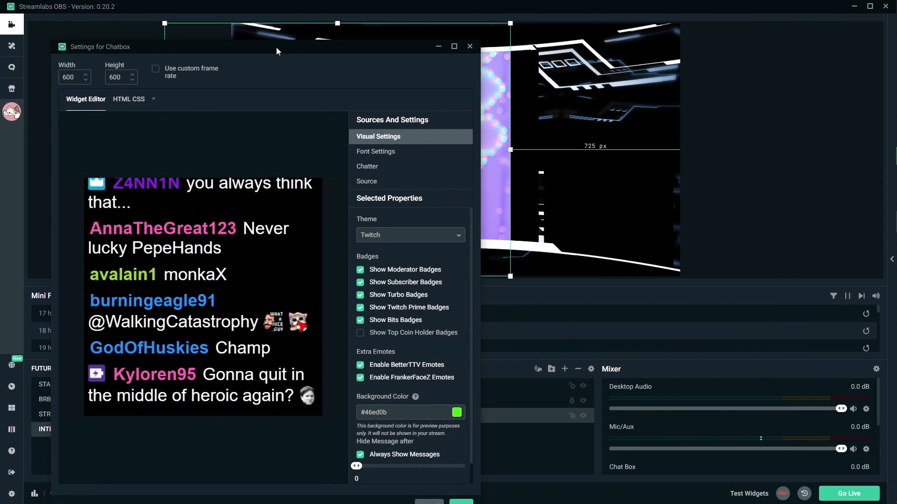
pyautogui.click(517, 448)
# - Move Chat Box into the overlay's smaller frame, about 1298 px from the canvas's left edge, and send "hi" in the stream chat
pyautogui.click(354, 390)
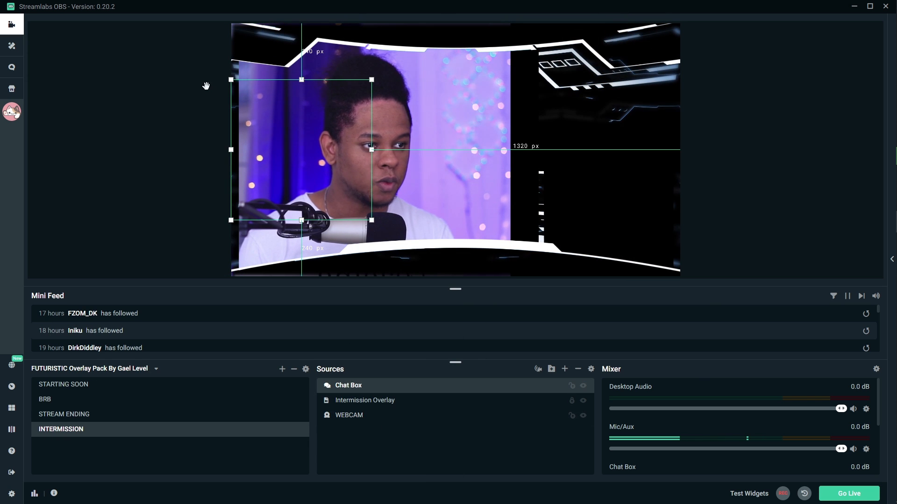
pyautogui.moveTo(297, 135); pyautogui.dragTo(598, 183)
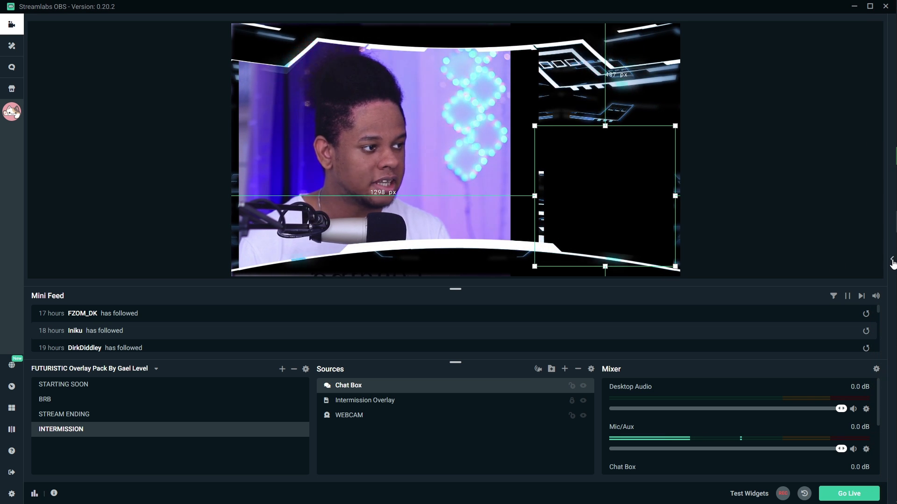
pyautogui.click(890, 260)
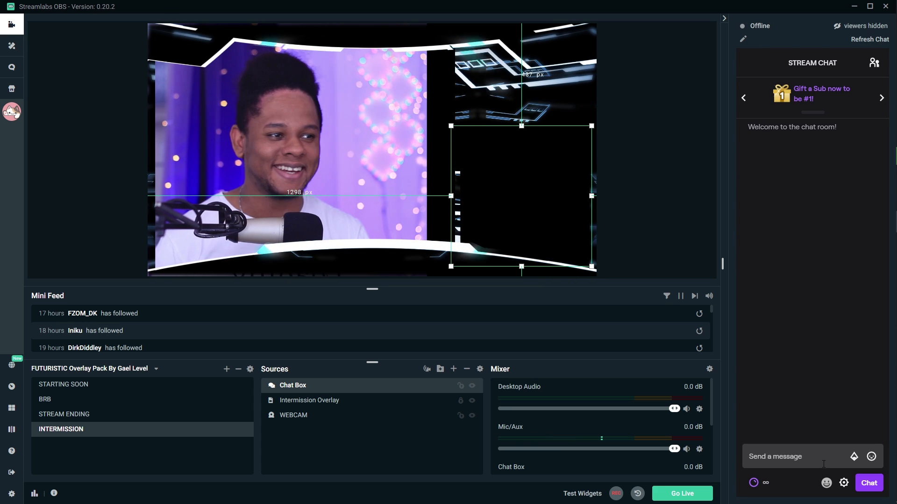
pyautogui.click(805, 458)
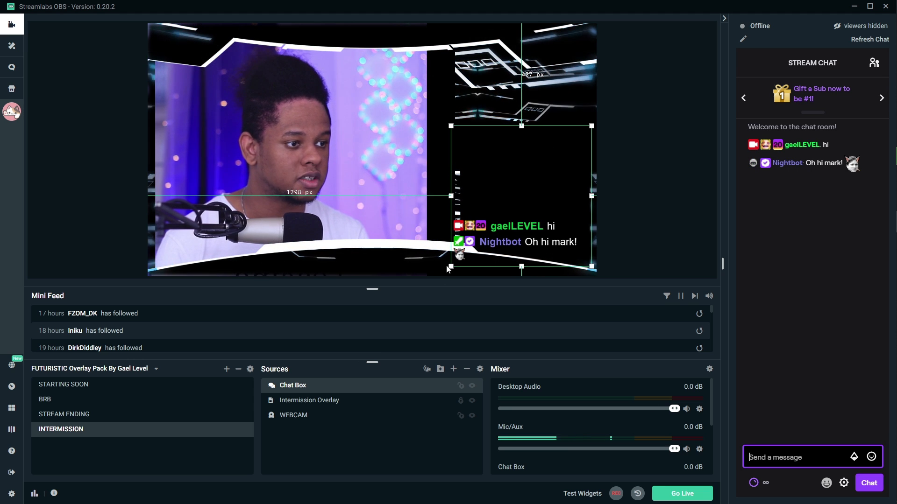
# - Shrink Chat Box to sit about 77 px from the canvas's right edge and 97 px above its bottom, and reduce its font size
pyautogui.moveTo(451, 267); pyautogui.dragTo(466, 253)
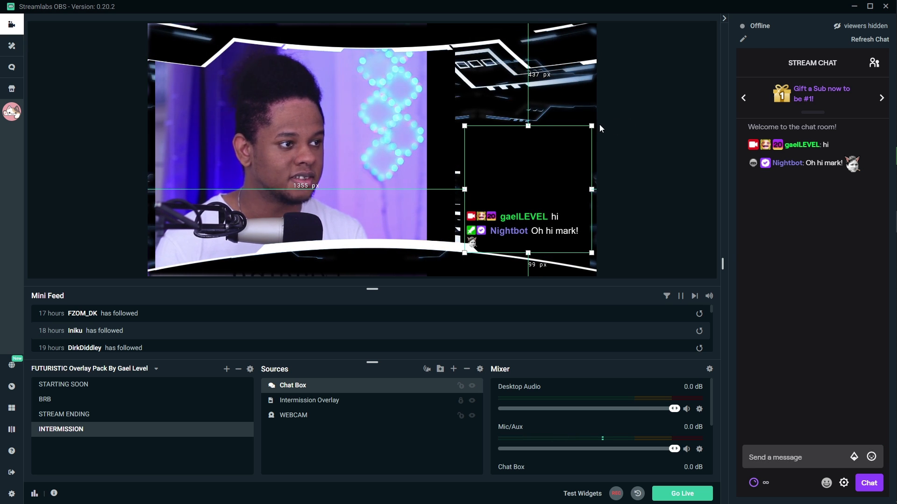
pyautogui.moveTo(591, 126); pyautogui.dragTo(578, 141)
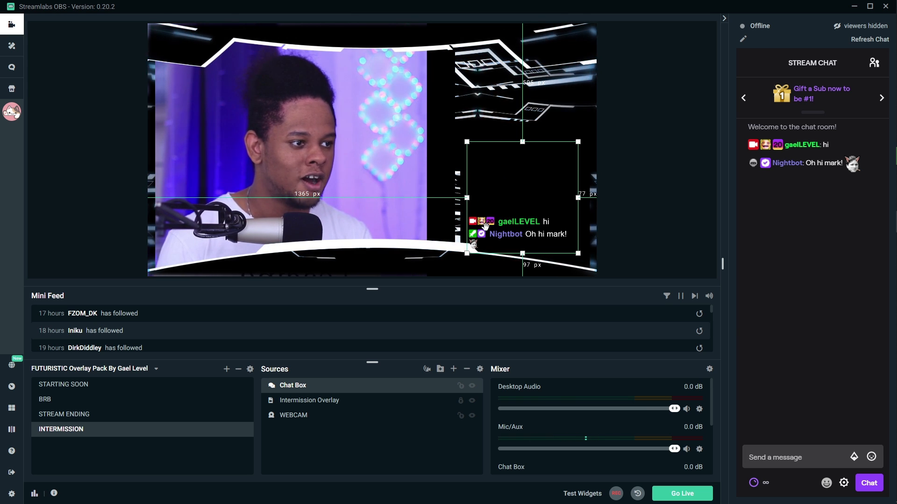
pyautogui.doubleClick(294, 387)
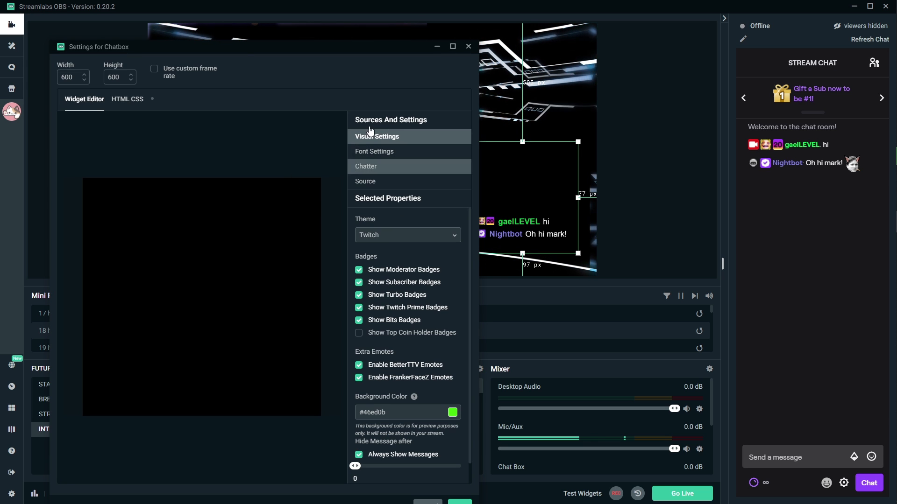
pyautogui.click(398, 151)
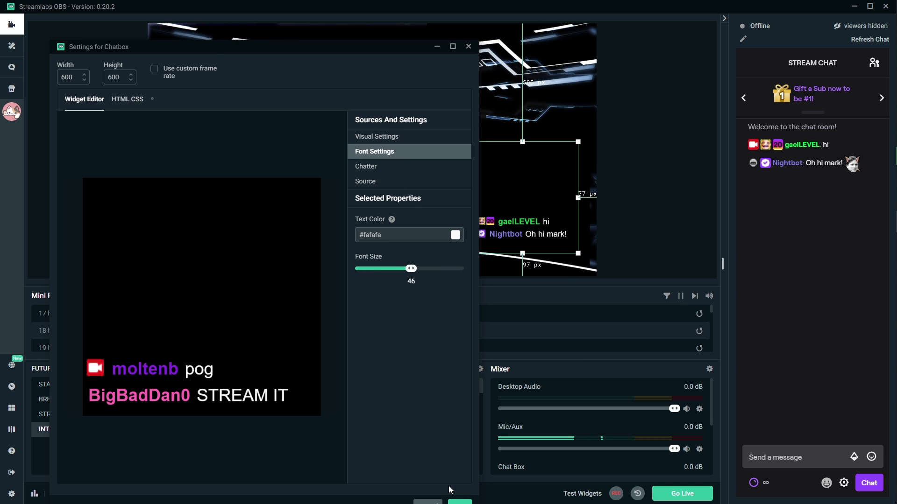
pyautogui.click(460, 502)
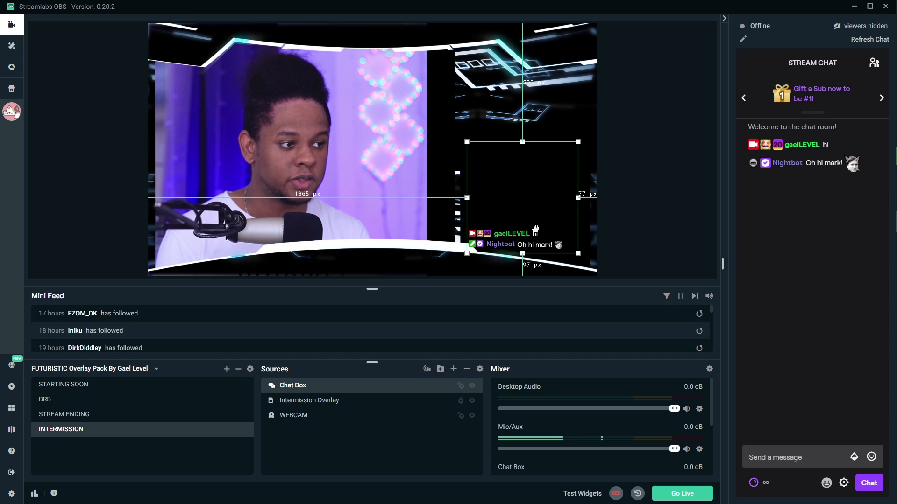
# - Send "hello" in the stream chat to test the smaller Chat Box text, and deselect the source
pyautogui.click(776, 458)
pyautogui.write('hello')
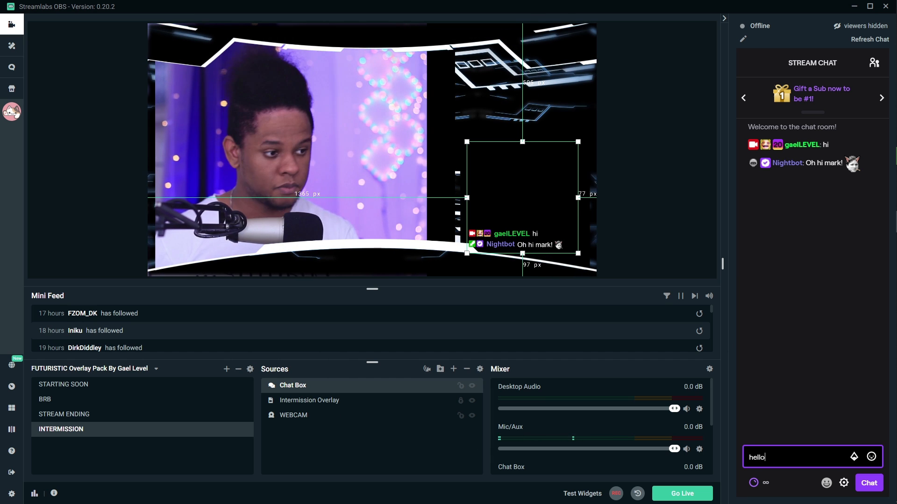
pyautogui.press('Return')
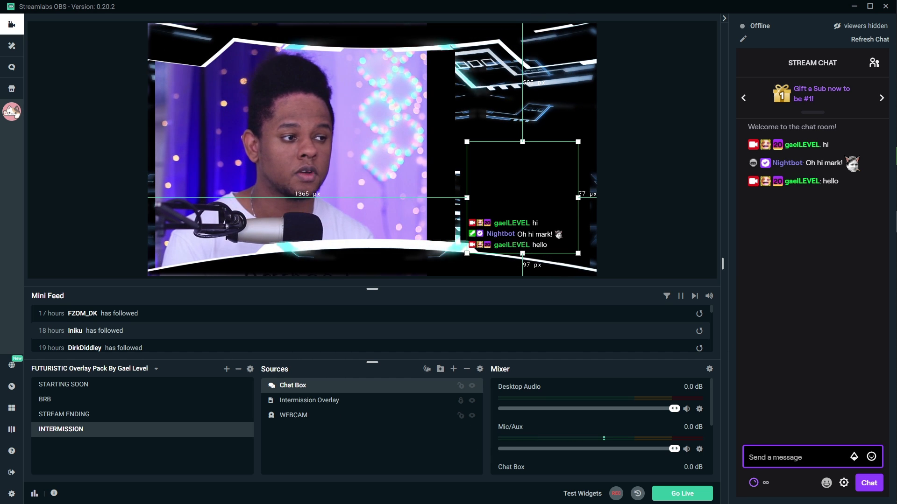
pyautogui.click(645, 193)
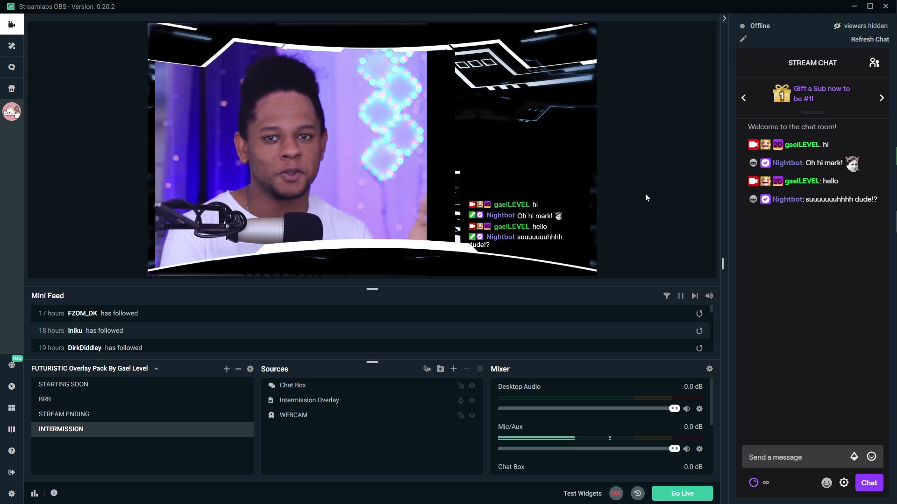
# - Shift WEBCAM right to fill the large frame, about 589 px from the canvas's right edge, and lock the source
pyautogui.moveTo(256, 148); pyautogui.dragTo(287, 148)
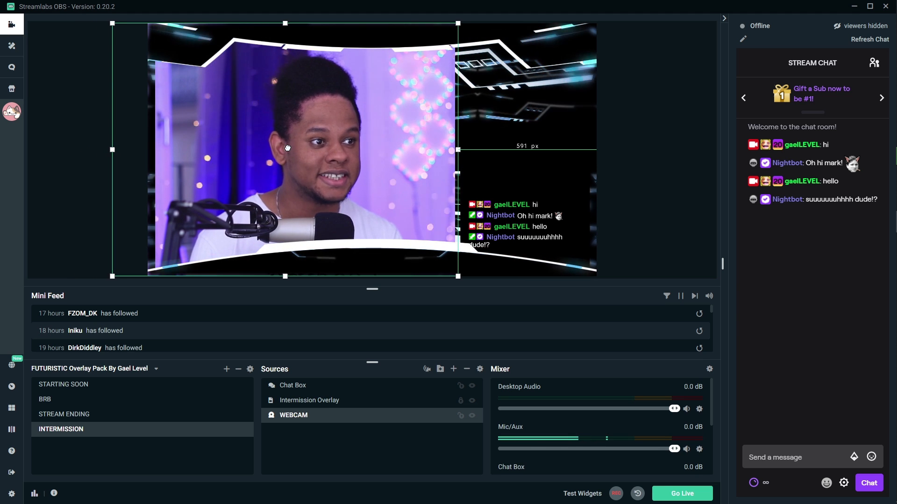
pyautogui.moveTo(287, 148); pyautogui.dragTo(288, 148)
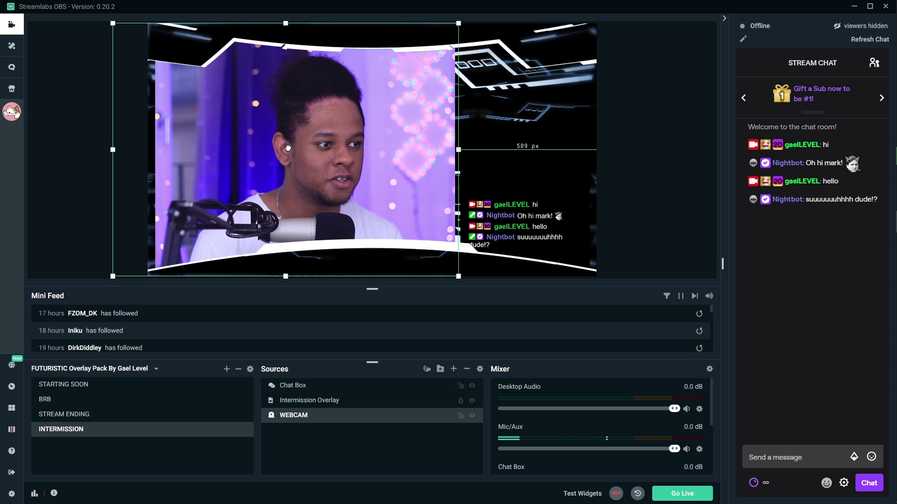
pyautogui.click(460, 415)
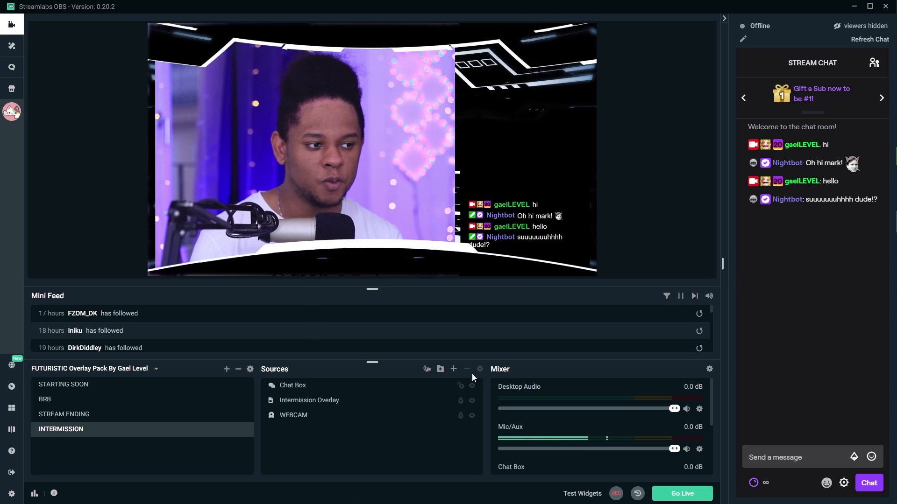
pyautogui.click(453, 369)
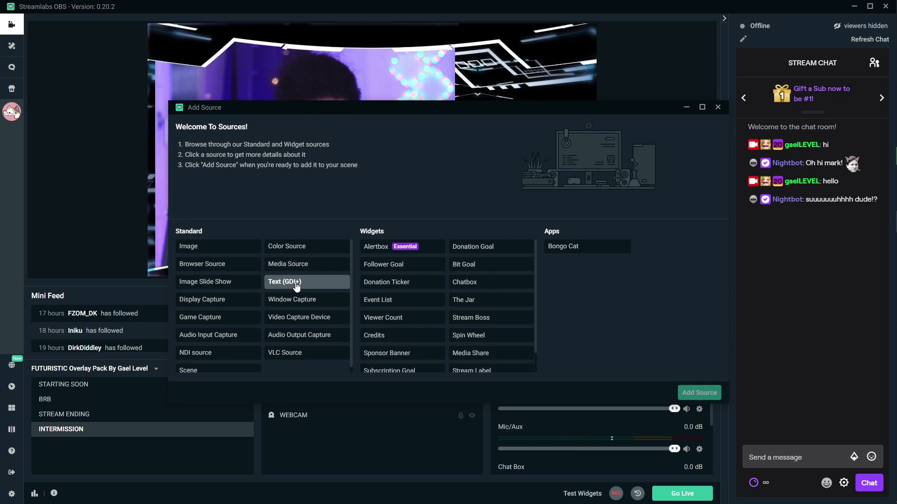
pyautogui.click(718, 107)
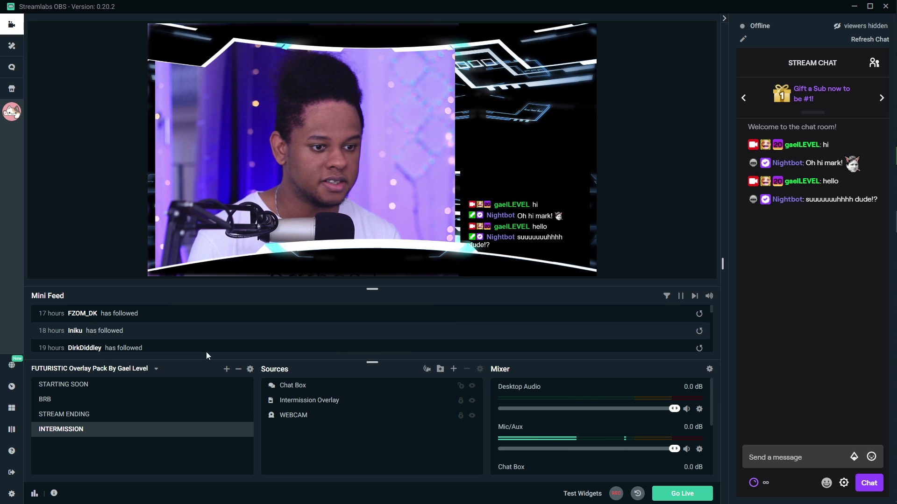
# - Create a new scene named GAME SCENE
pyautogui.click(226, 371)
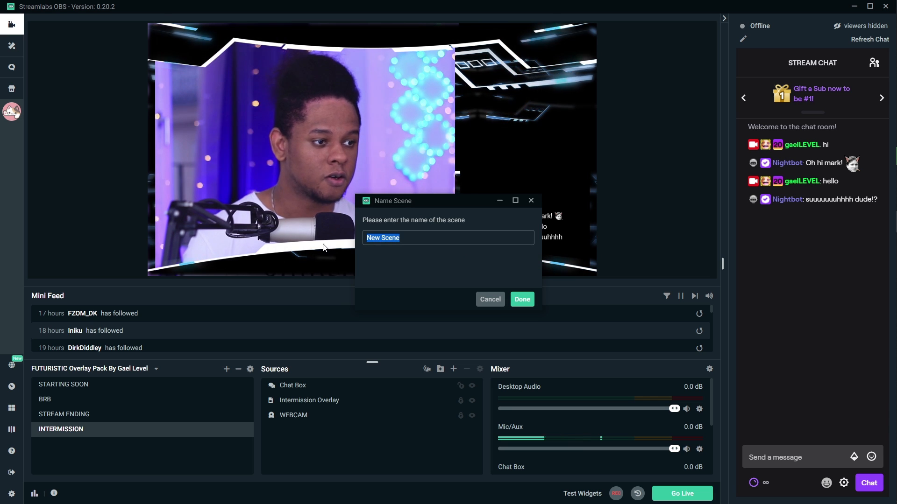
pyautogui.write('GAME')
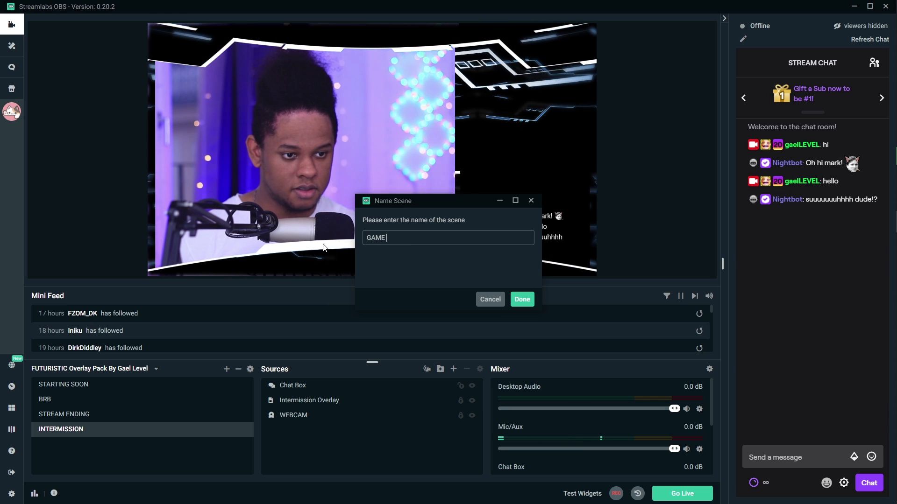
pyautogui.write(' SCENE')
pyautogui.press('Return')
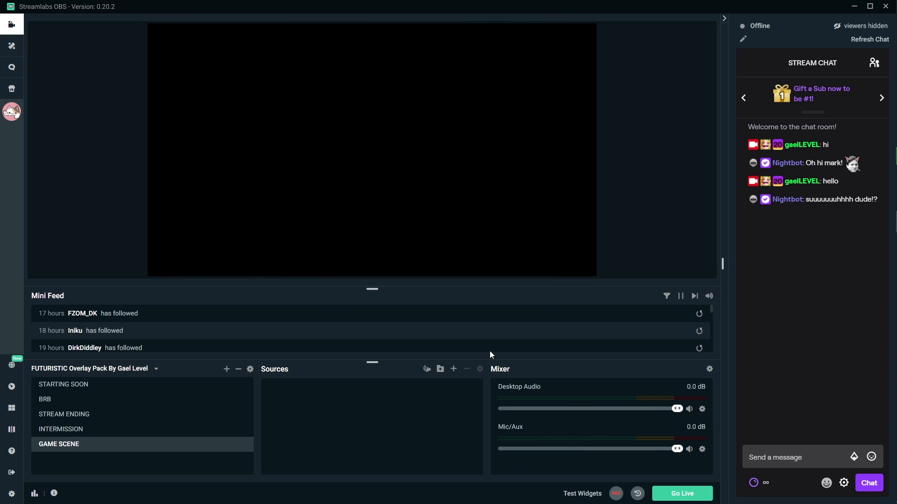
# - Add a Game Capture source to GAME SCENE, keeping Auto mode and the Normal (recommended) hook rate
pyautogui.click(455, 369)
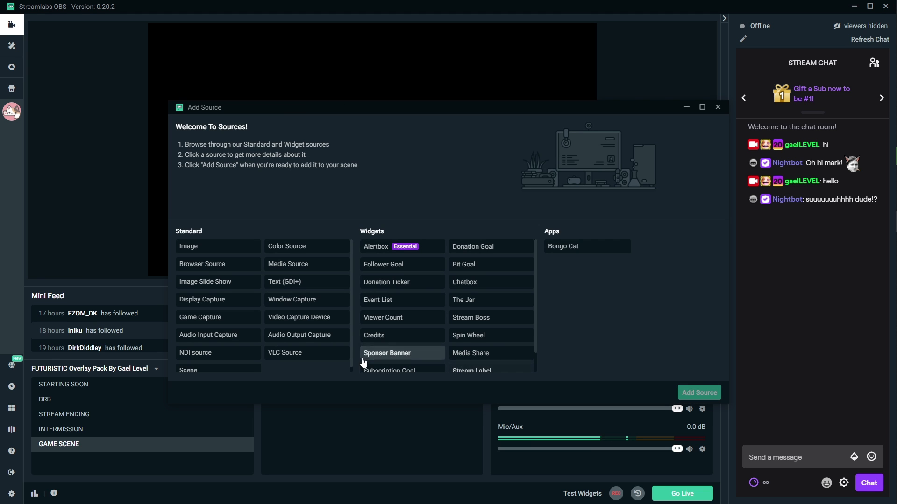
pyautogui.click(200, 317)
pyautogui.click(693, 394)
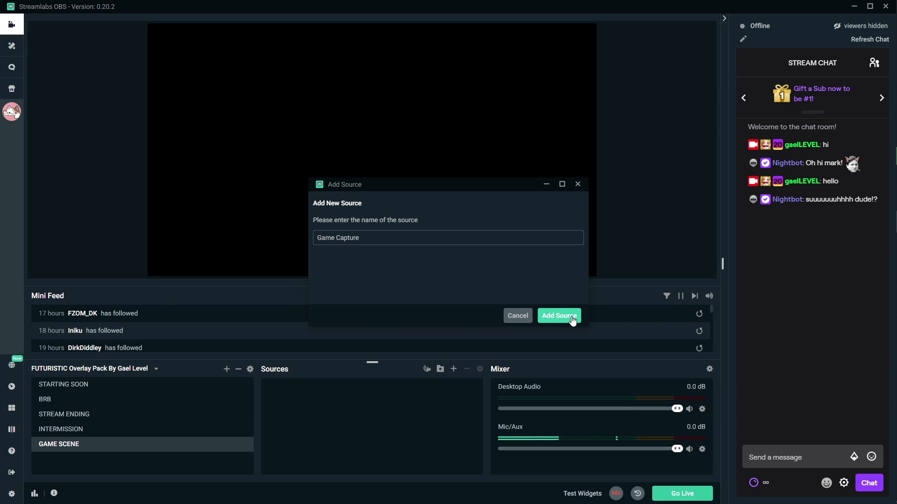
pyautogui.click(571, 318)
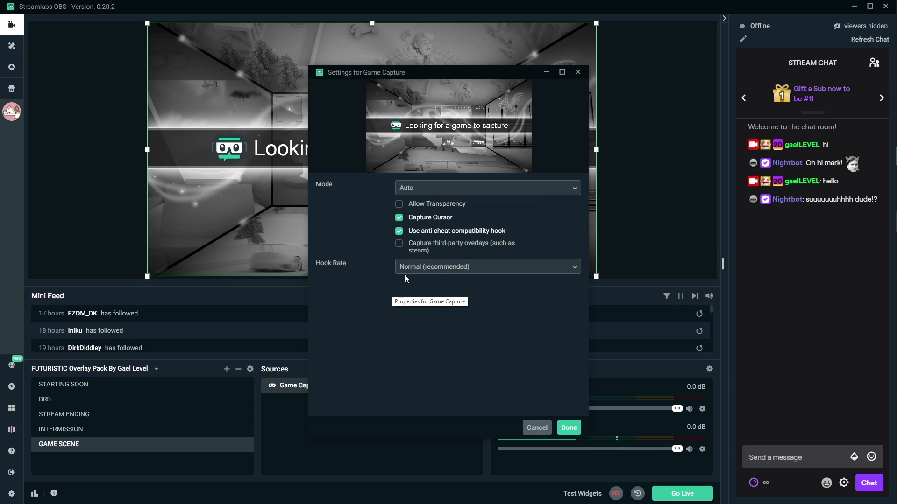
pyautogui.click(566, 429)
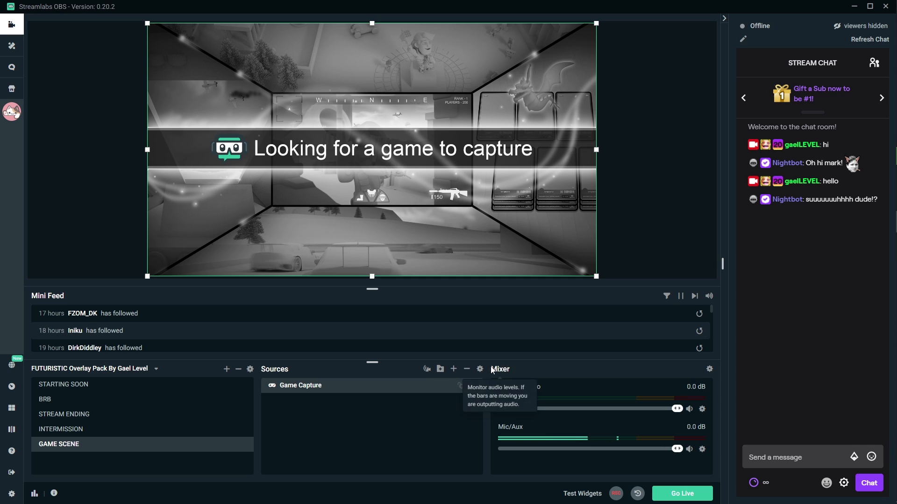
# - Add the existing WEBCAM video capture device source to GAME SCENE above Game Capture
pyautogui.click(454, 370)
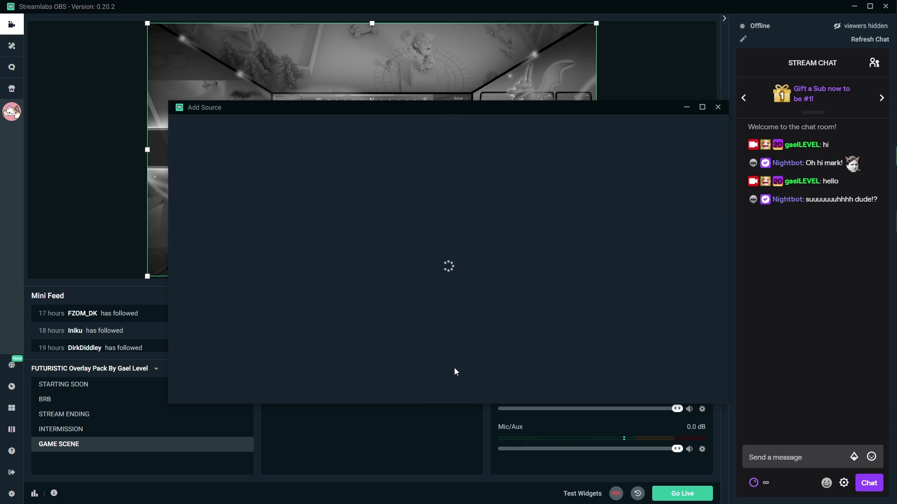
pyautogui.scroll(-1, 313, 313)
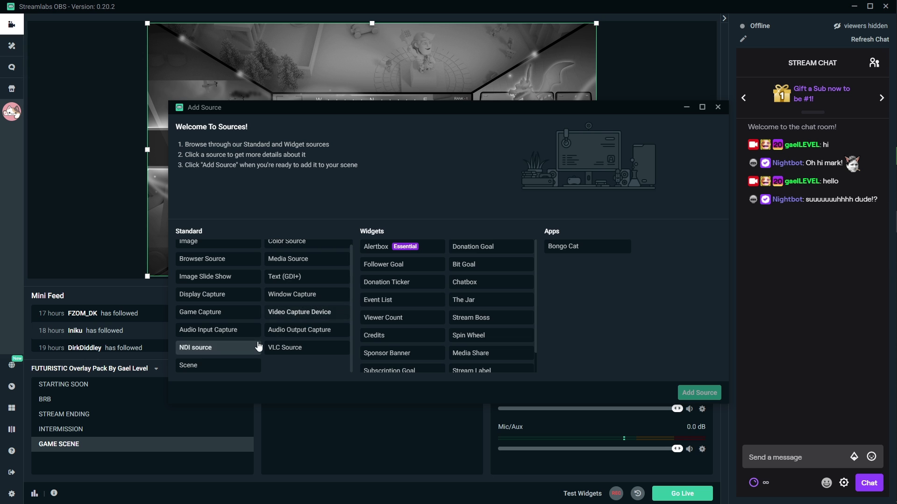
pyautogui.click(301, 321)
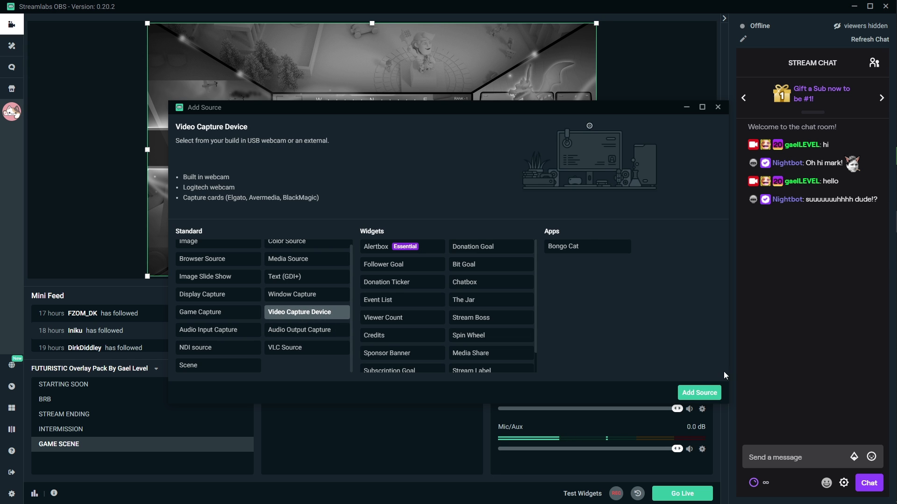
pyautogui.click(694, 395)
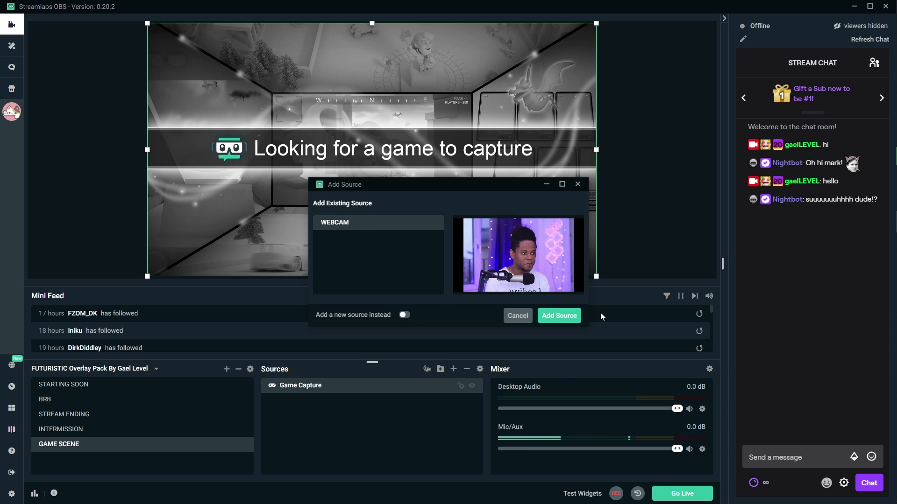
pyautogui.click(557, 316)
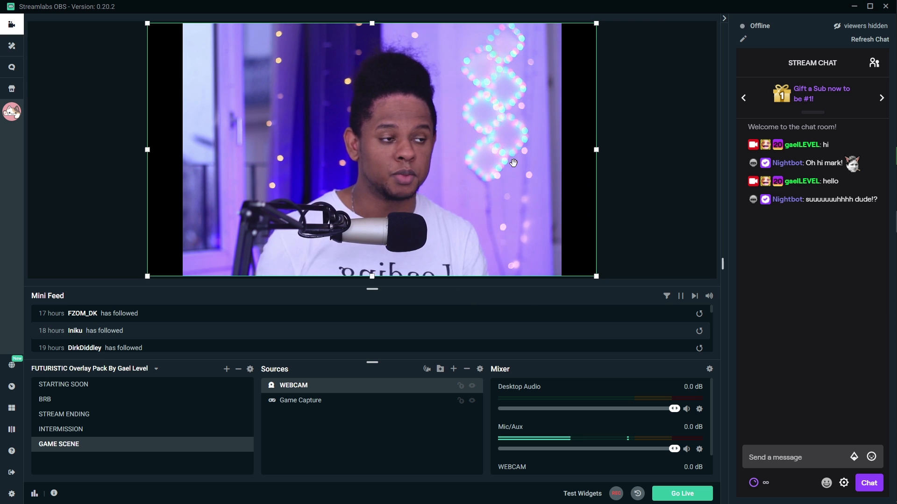
# - Crop WEBCAM by about 162 px on each side and shrink it into a small frame about 903 px from the canvas's left edge
pyautogui.moveTo(596, 150); pyautogui.dragTo(558, 150)
pyautogui.moveTo(147, 149); pyautogui.dragTo(185, 150)
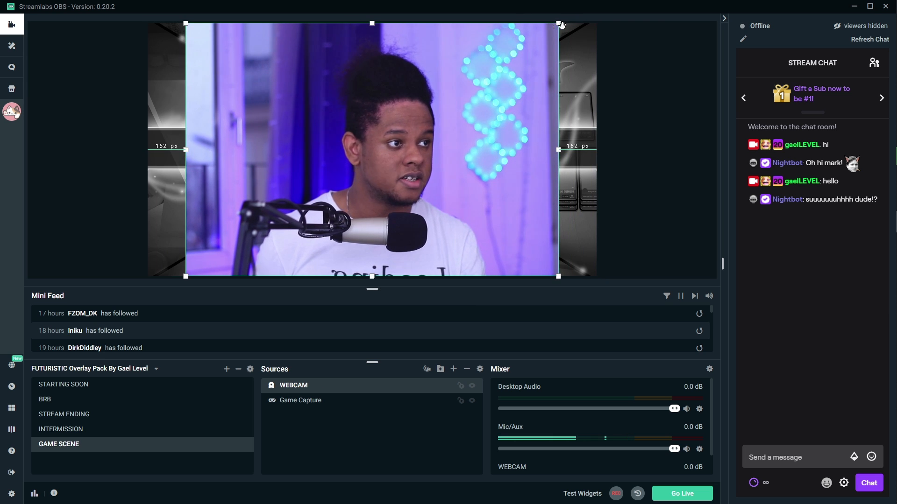
pyautogui.moveTo(559, 23); pyautogui.dragTo(330, 179)
pyautogui.moveTo(311, 222); pyautogui.dragTo(478, 166)
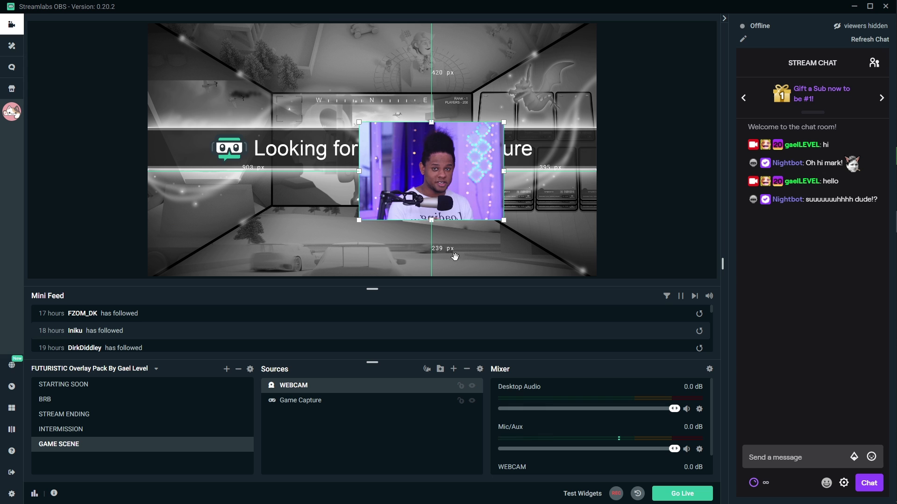
# - Add a new Media Source named Cam Overlay to GAME SCENE instead of reusing an existing one
pyautogui.click(454, 369)
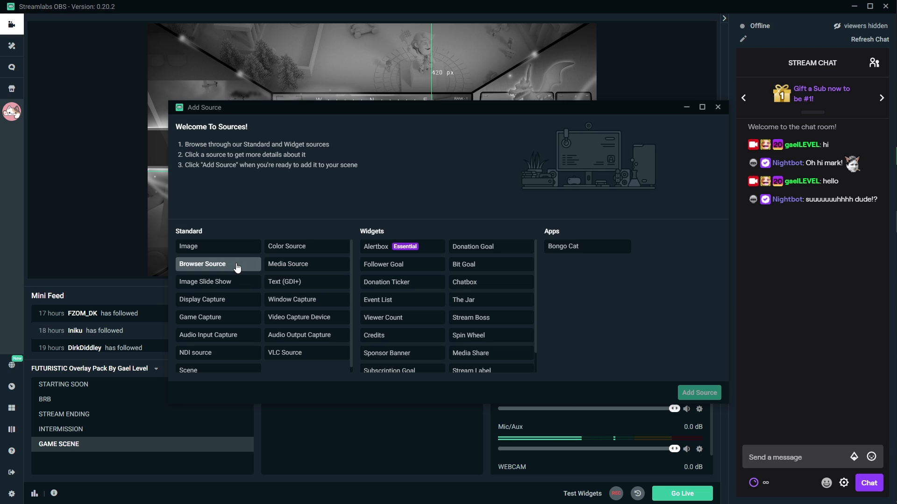
pyautogui.click(288, 265)
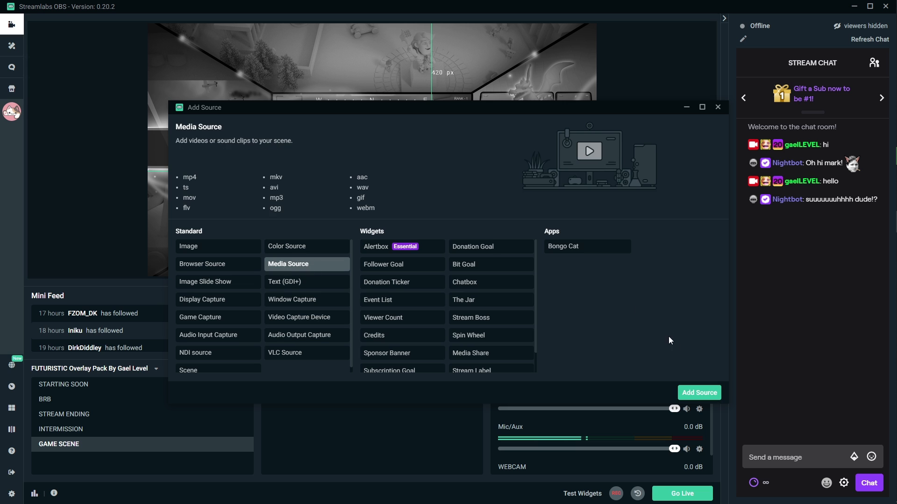
pyautogui.click(699, 393)
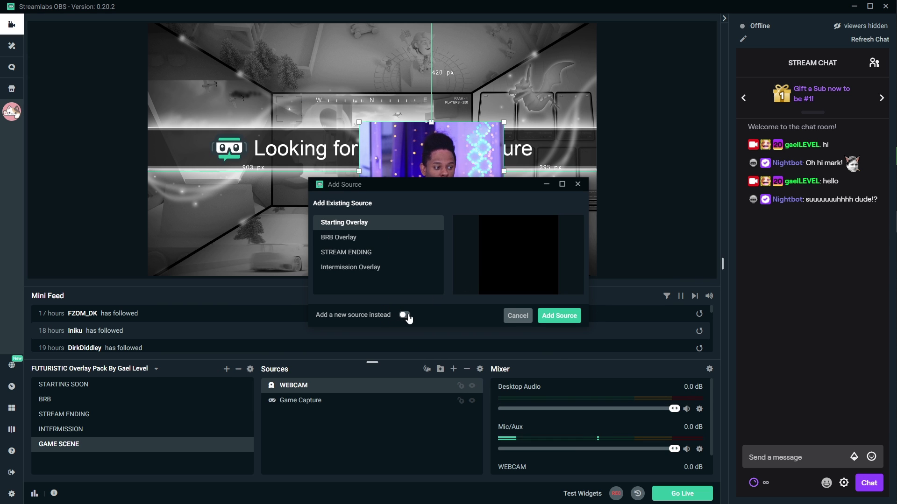
pyautogui.click(404, 315)
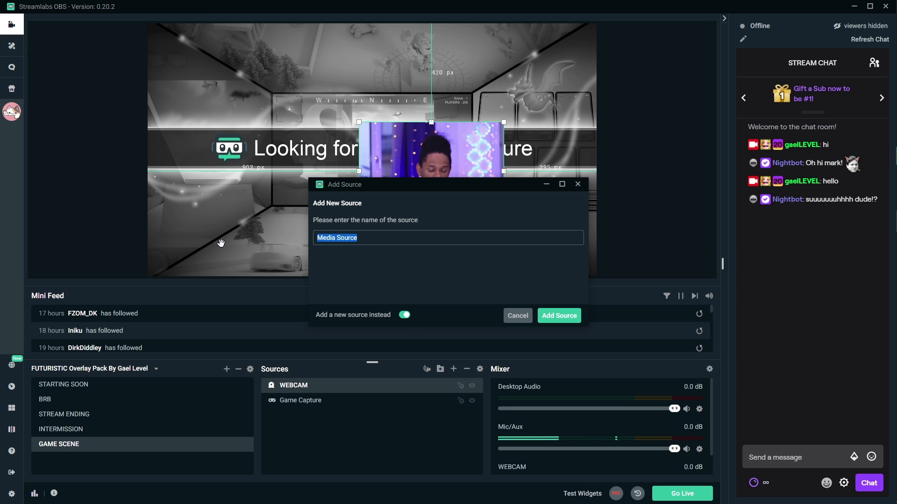
pyautogui.write('Cam ')
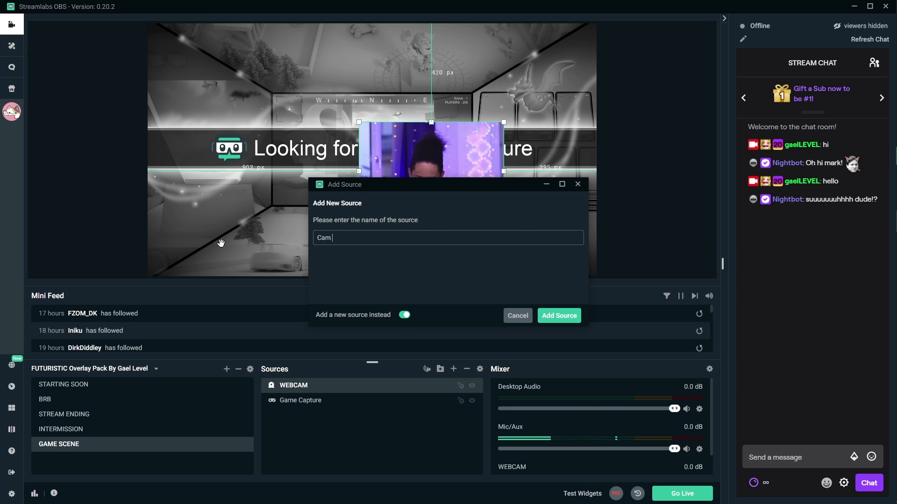
pyautogui.write('Overlay')
pyautogui.press('Return')
# - Load Webcam Overlay.webm from the Animated folder as the local file of Cam Overlay
pyautogui.click(564, 201)
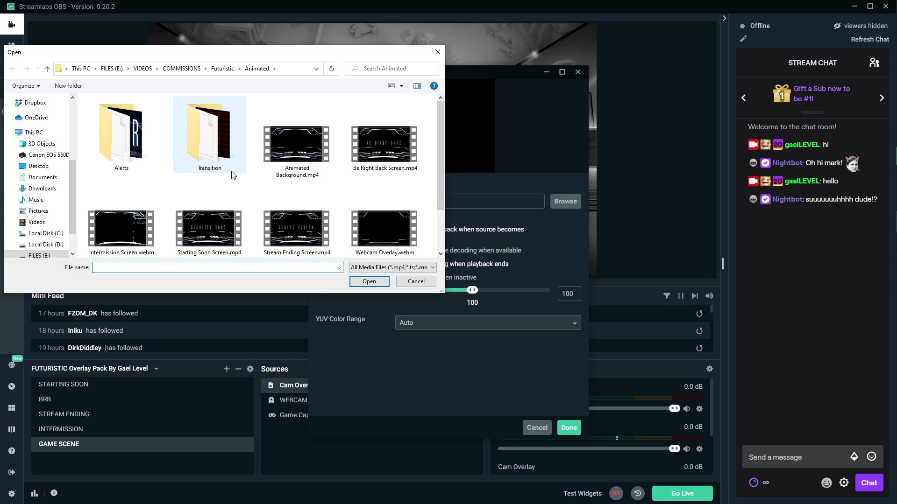
pyautogui.scroll(-2, 233, 176)
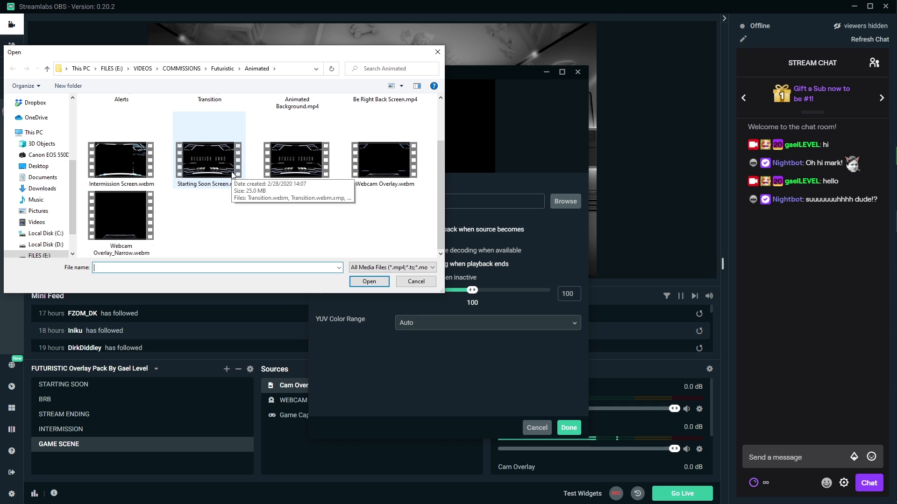
pyautogui.click(386, 185)
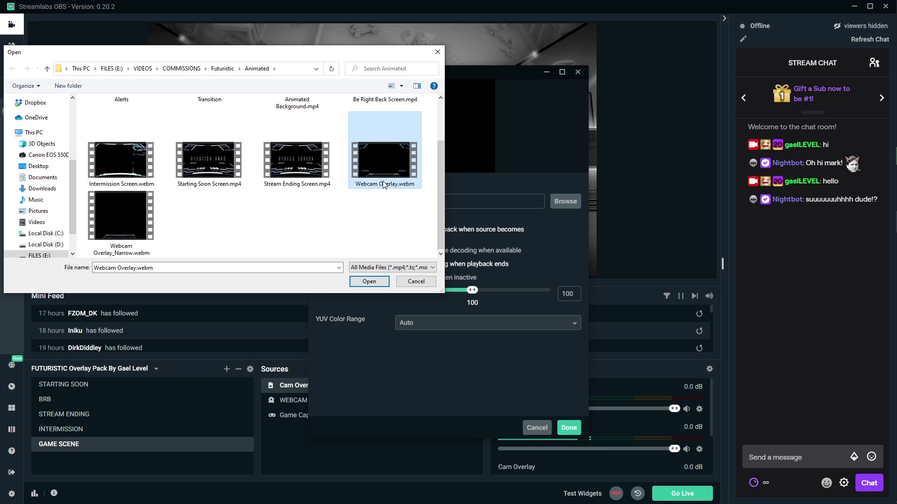
pyautogui.click(369, 281)
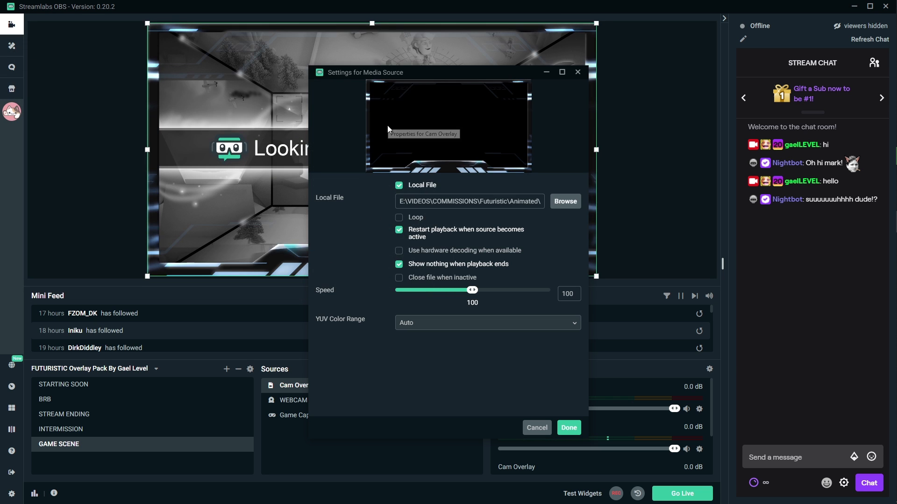
# - Enable Loop for Cam Overlay, moving its settings window aside to see the canvas
pyautogui.moveTo(357, 73); pyautogui.dragTo(621, 72)
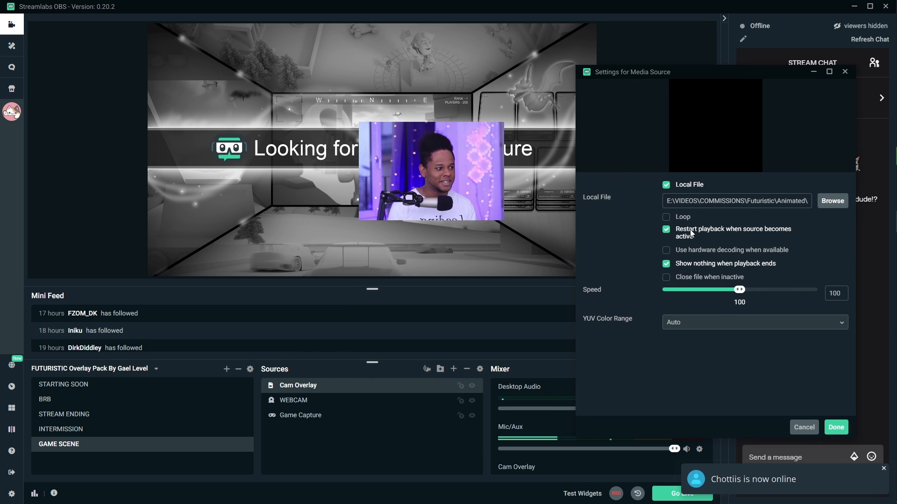
pyautogui.click(668, 219)
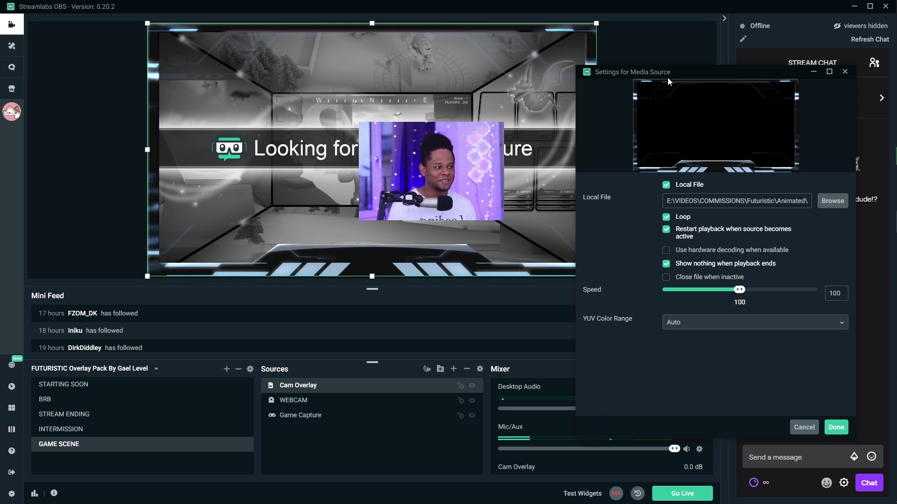
pyautogui.moveTo(683, 71); pyautogui.dragTo(490, 62)
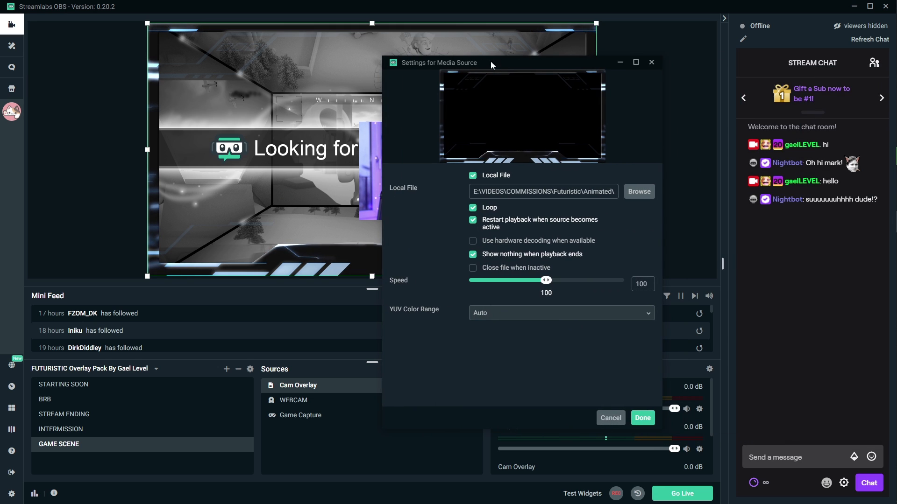
# - Set Cam Overlay's local file to Webcam Overlay_Narrow.webm and close its settings
pyautogui.click(639, 192)
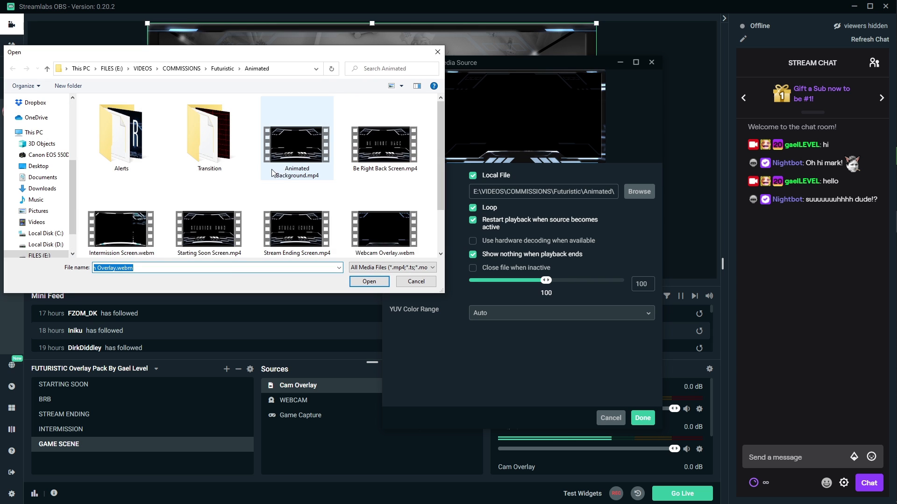
pyautogui.scroll(-2, 302, 195)
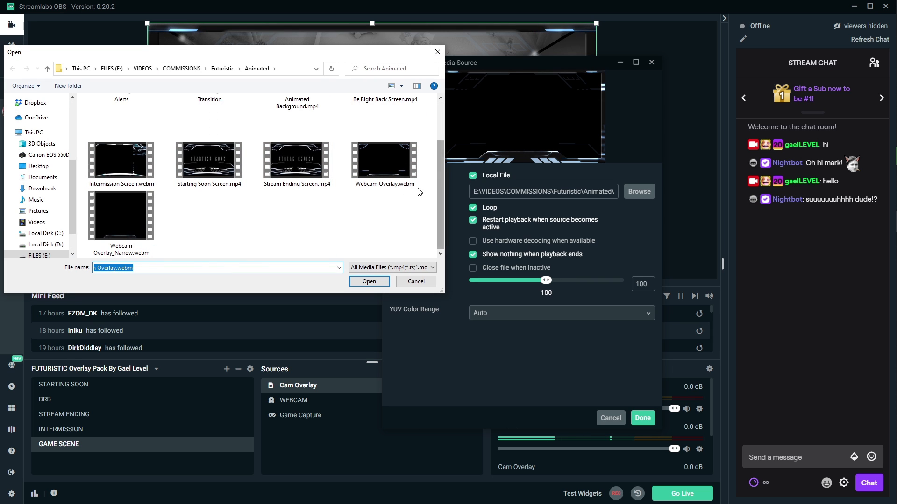
pyautogui.click(119, 219)
pyautogui.doubleClick(118, 217)
pyautogui.moveTo(519, 62); pyautogui.dragTo(625, 52)
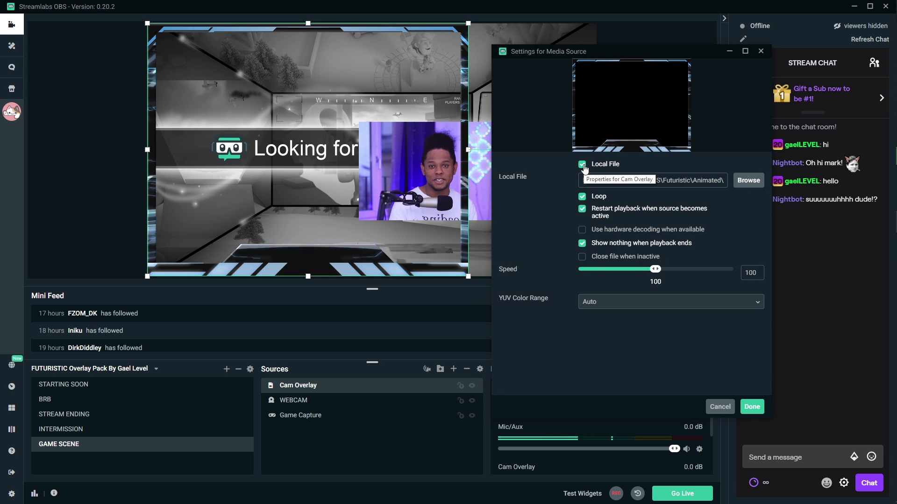
pyautogui.click(751, 407)
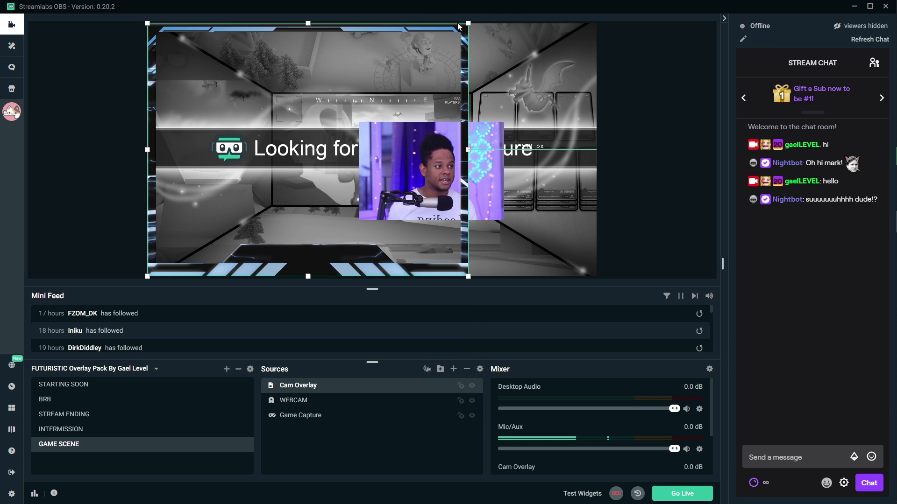
# - Lock Game Capture and shrink Cam Overlay into a small frame near the canvas's left edge, about 344 px below its top edge
pyautogui.moveTo(469, 22); pyautogui.dragTo(236, 127)
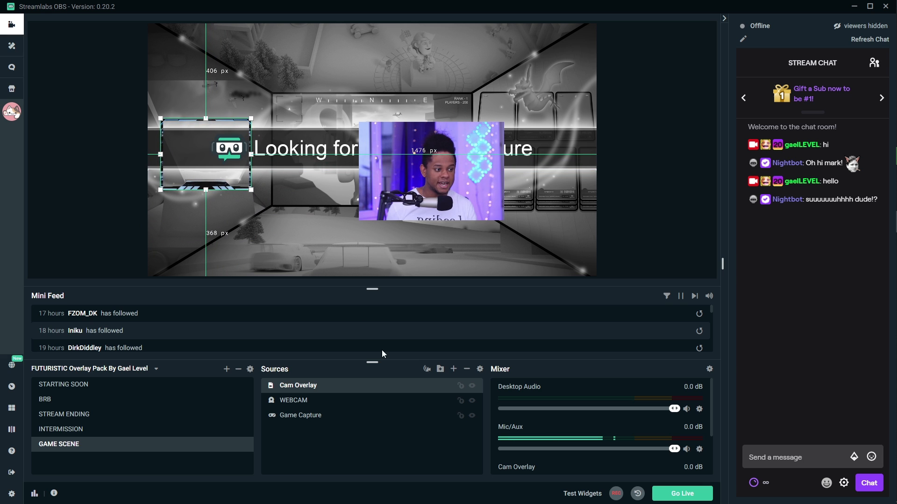
pyautogui.click(459, 415)
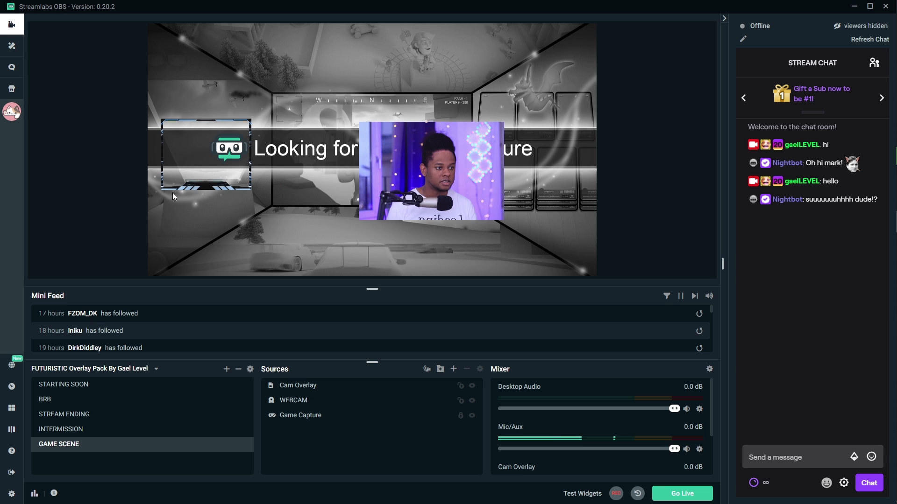
pyautogui.click(199, 184)
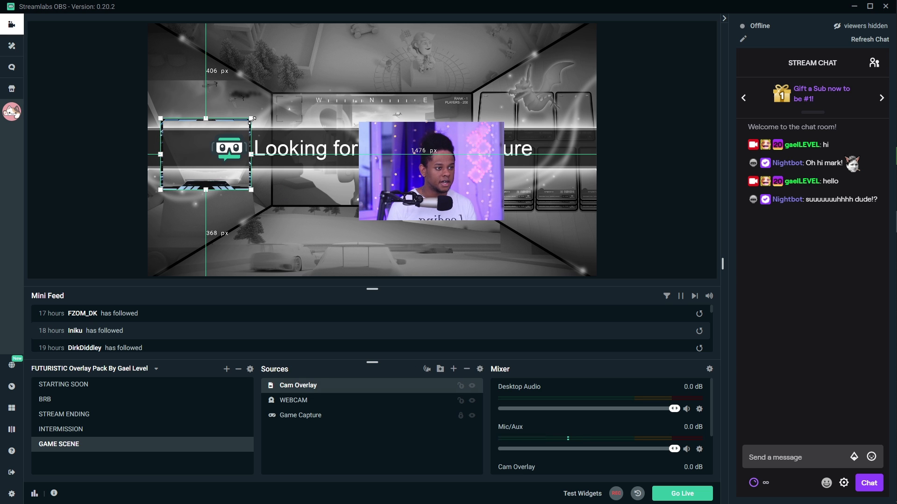
pyautogui.moveTo(260, 113); pyautogui.dragTo(279, 96)
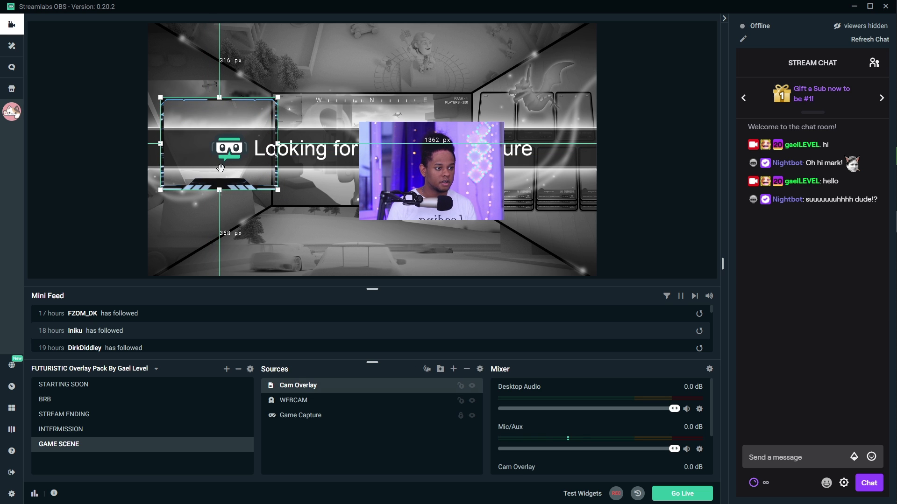
pyautogui.moveTo(236, 192); pyautogui.dragTo(229, 191)
# - Move WEBCAM behind Cam Overlay, scale it down and crop its left and right sides to fit the frame
pyautogui.click(289, 401)
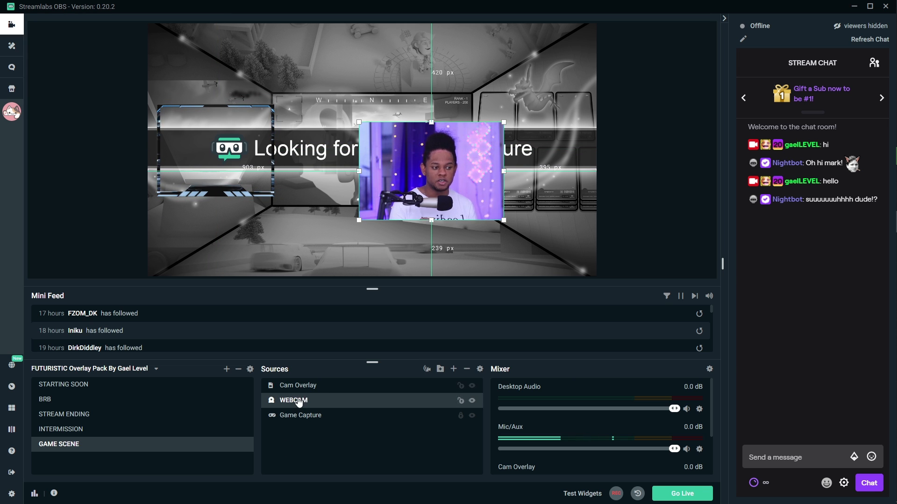
pyautogui.moveTo(424, 171); pyautogui.dragTo(167, 174)
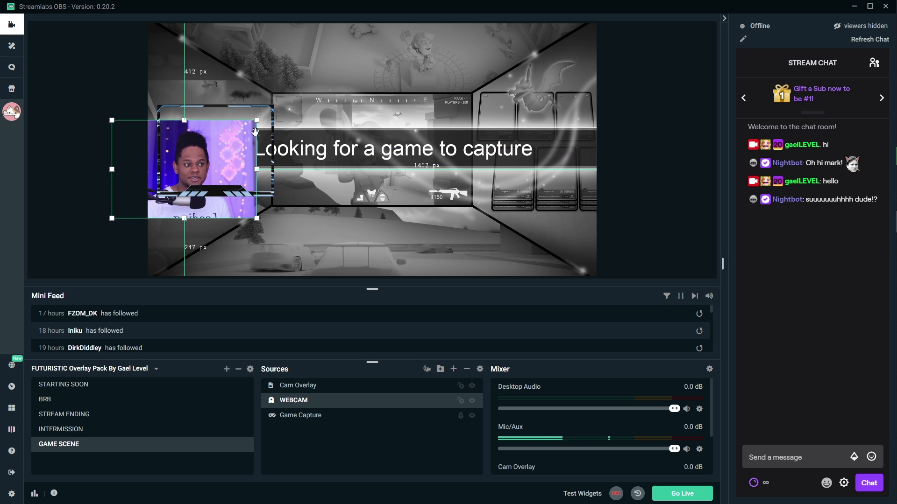
pyautogui.moveTo(258, 122); pyautogui.dragTo(239, 132)
pyautogui.moveTo(209, 166); pyautogui.dragTo(237, 148)
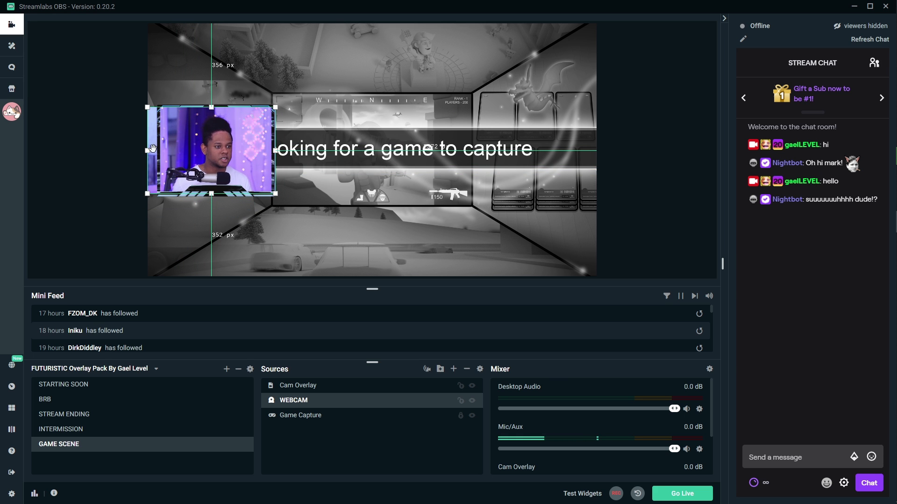
pyautogui.moveTo(146, 151); pyautogui.dragTo(157, 150)
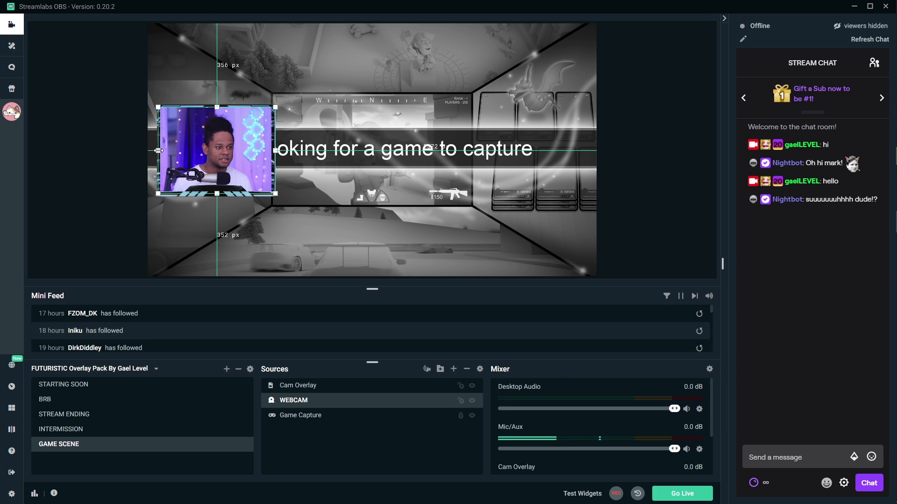
pyautogui.moveTo(276, 150); pyautogui.dragTo(273, 150)
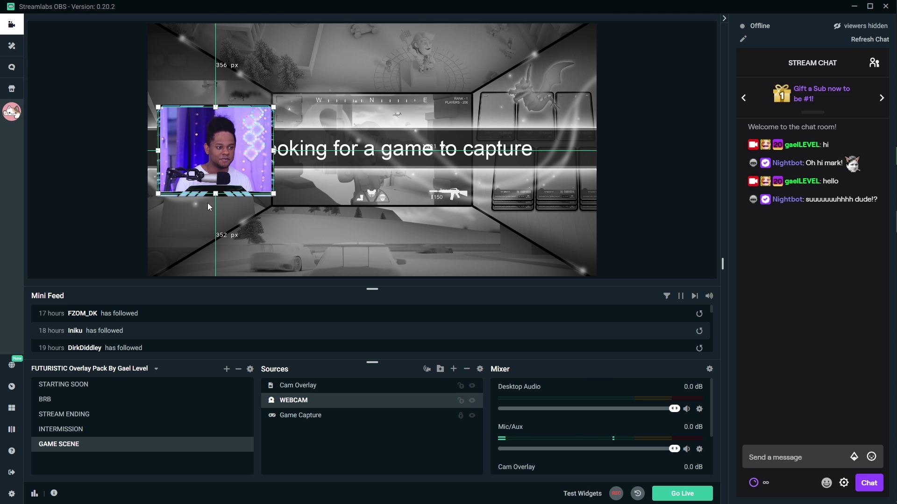
# - Try moving Cam Overlay on its own to the right across the canvas, and undo the move
pyautogui.moveTo(200, 195); pyautogui.dragTo(438, 196)
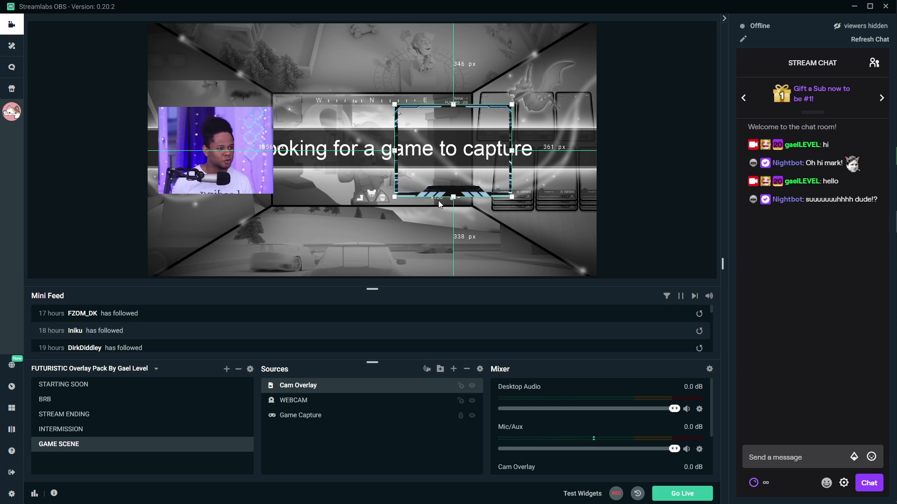
pyautogui.hotkey('ctrl', 'z')
pyautogui.click(315, 434)
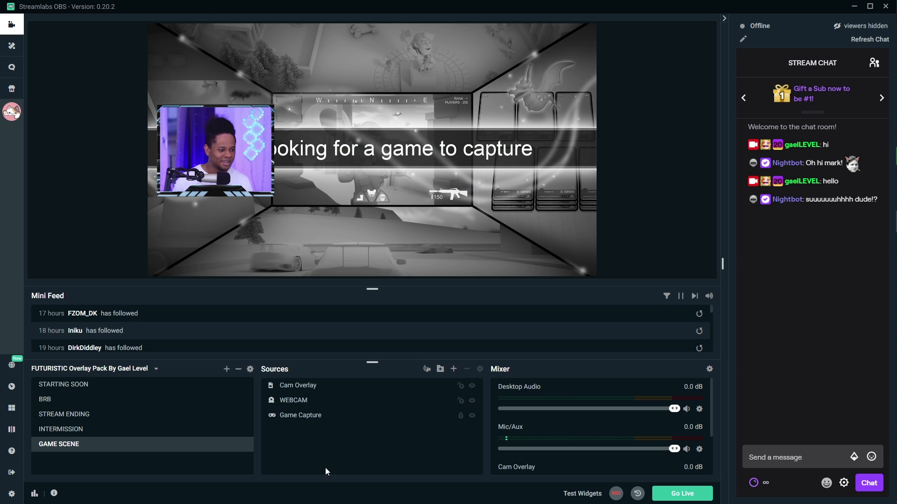
# - Group the Cam Overlay and WEBCAM sources into a new folder named Webcam folder
pyautogui.click(306, 391)
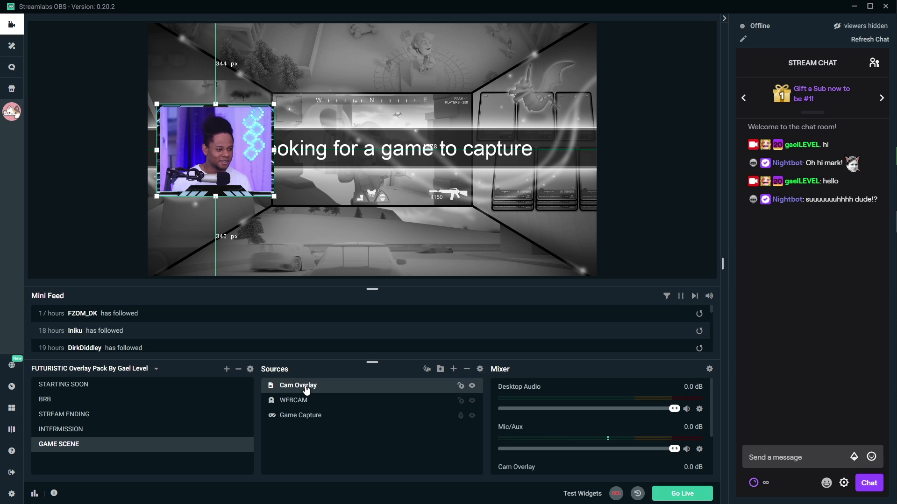
pyautogui.keyDown('ctrl'); pyautogui.click(300, 401); pyautogui.keyUp('ctrl')
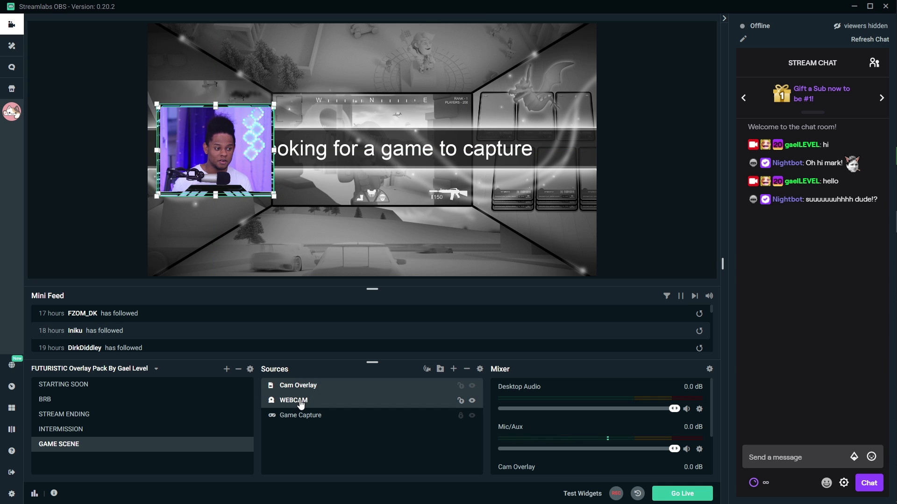
pyautogui.click(440, 371)
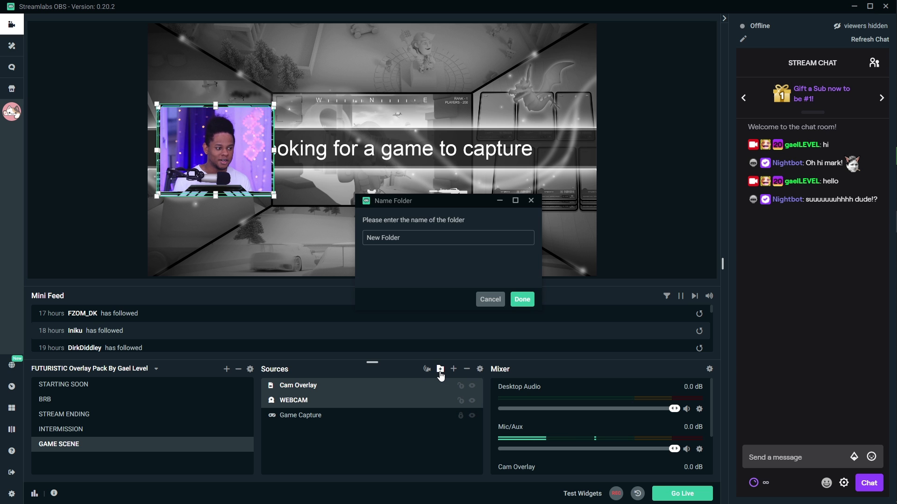
pyautogui.tripleClick(418, 238)
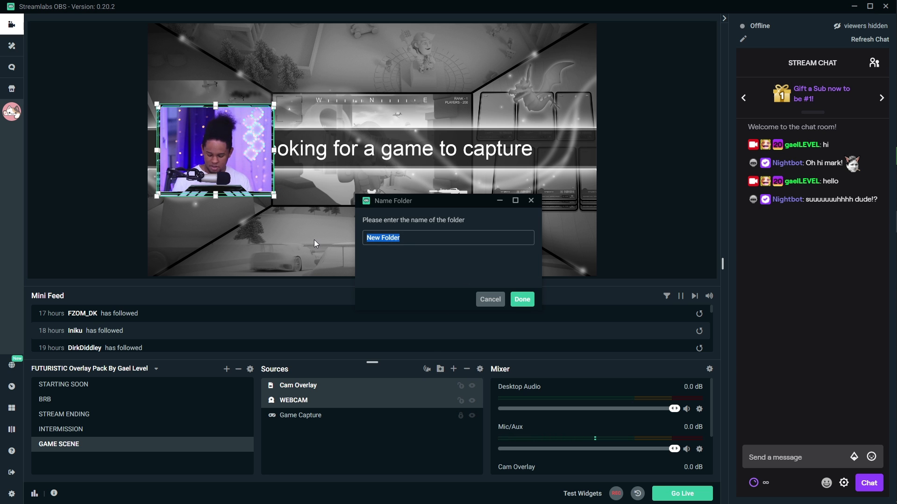
pyautogui.write('Webcam folder')
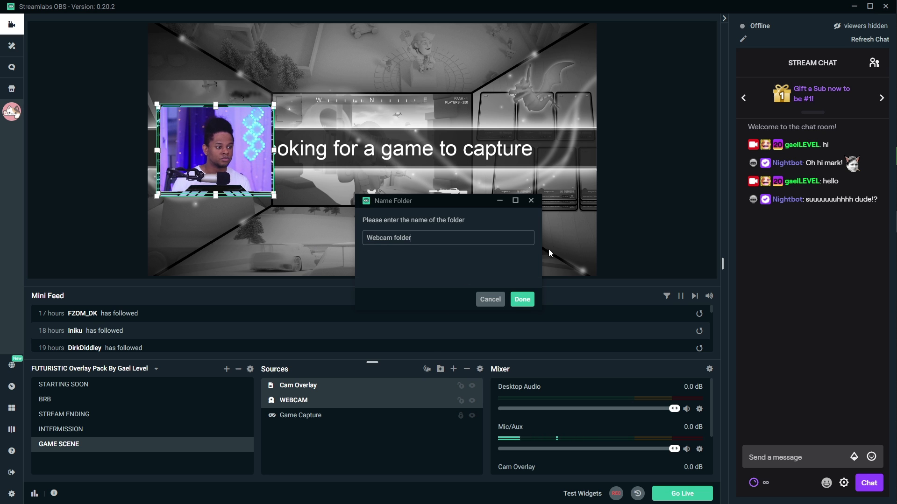
pyautogui.click(521, 300)
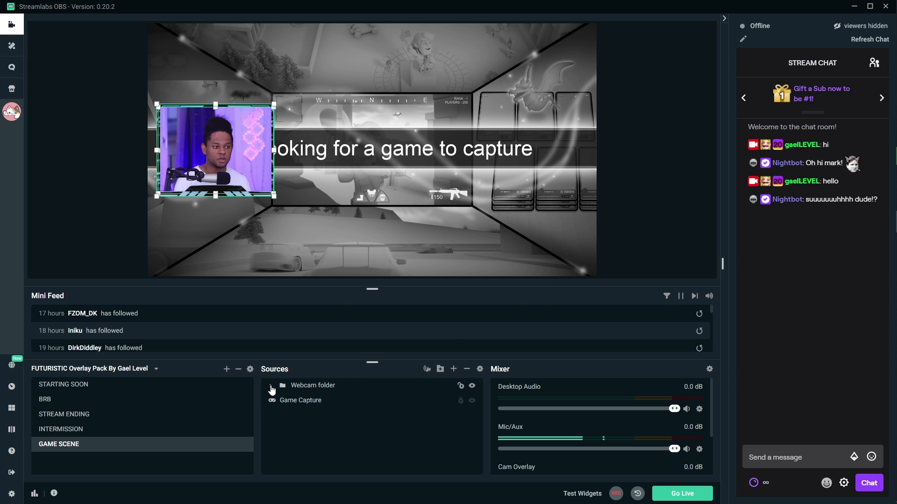
# - Move the grouped contents of Webcam folder slightly on the canvas and expand the folder in the source list
pyautogui.click(352, 451)
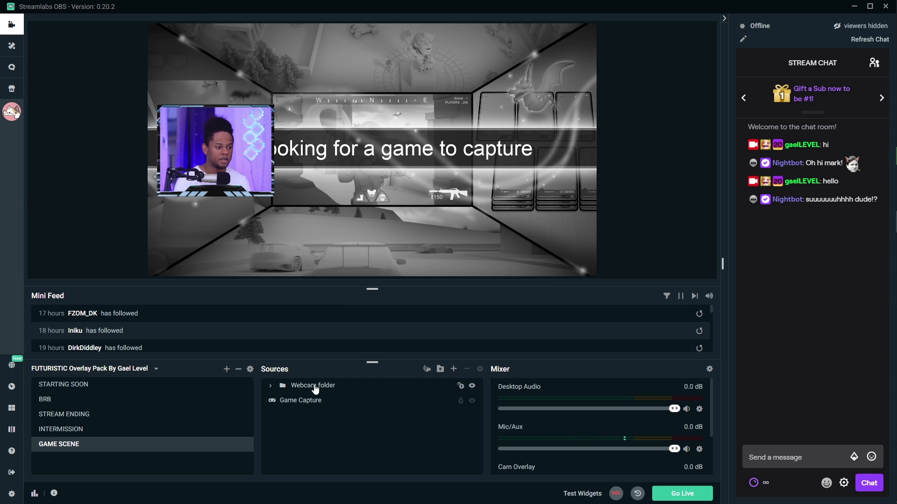
pyautogui.click(314, 386)
pyautogui.moveTo(208, 142)
pyautogui.mouseDown()
pyautogui.moveTo(236, 140)
pyautogui.moveTo(289, 192)
pyautogui.moveTo(220, 171)
pyautogui.moveTo(209, 150)
pyautogui.moveTo(227, 147)
pyautogui.moveTo(209, 148)
pyautogui.mouseUp()
pyautogui.click(271, 386)
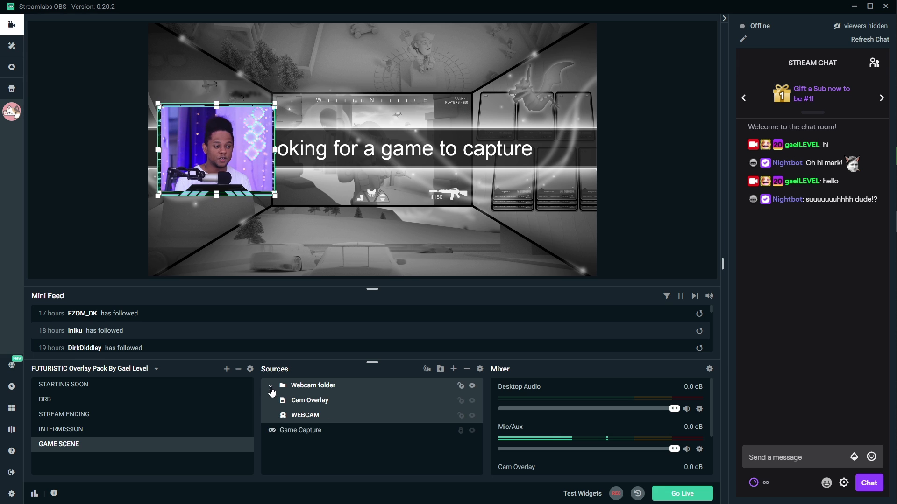
# - Select WEBCAM inside Webcam folder, hide it and show it again
pyautogui.click(313, 417)
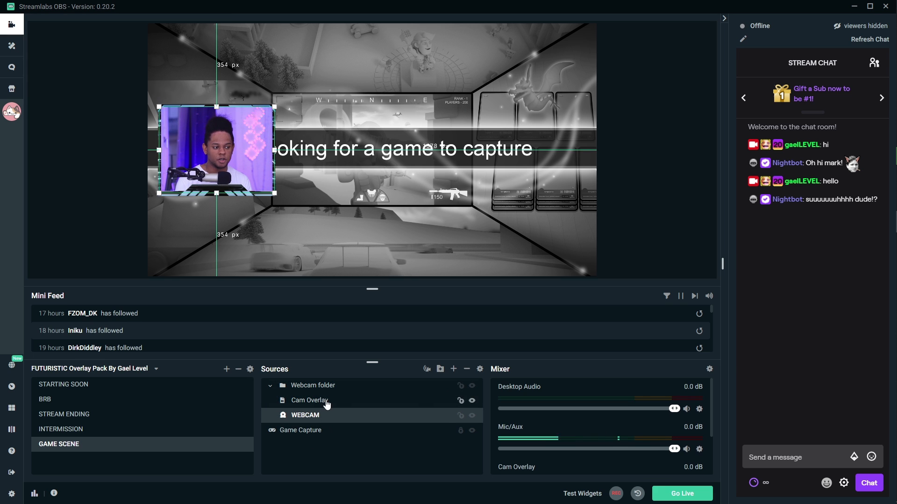
pyautogui.click(472, 416)
pyautogui.click(472, 416)
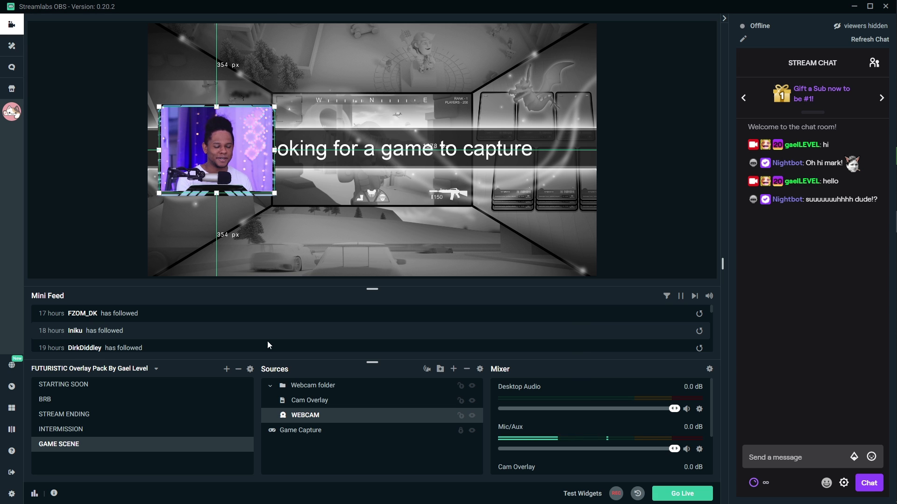
# - Create a new scene named LABELS in the scene collection
pyautogui.click(227, 369)
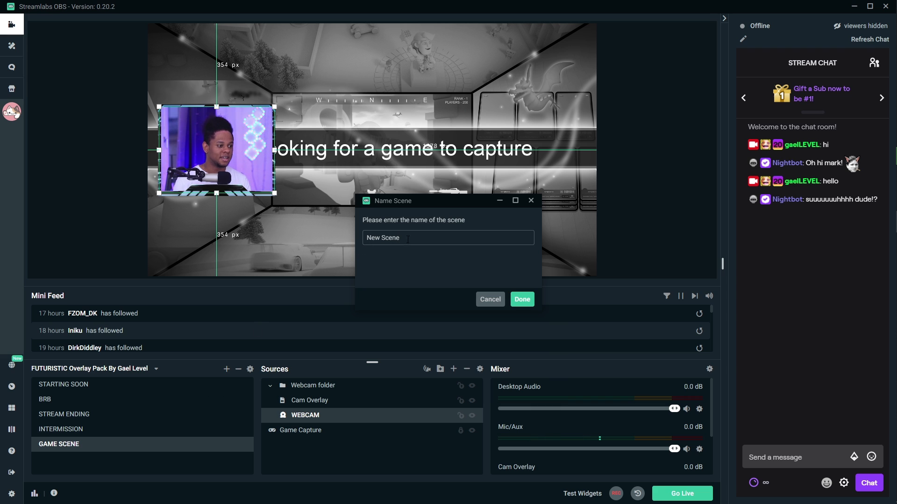
pyautogui.moveTo(405, 237); pyautogui.dragTo(256, 236)
pyautogui.write('LABELS')
pyautogui.press('Return')
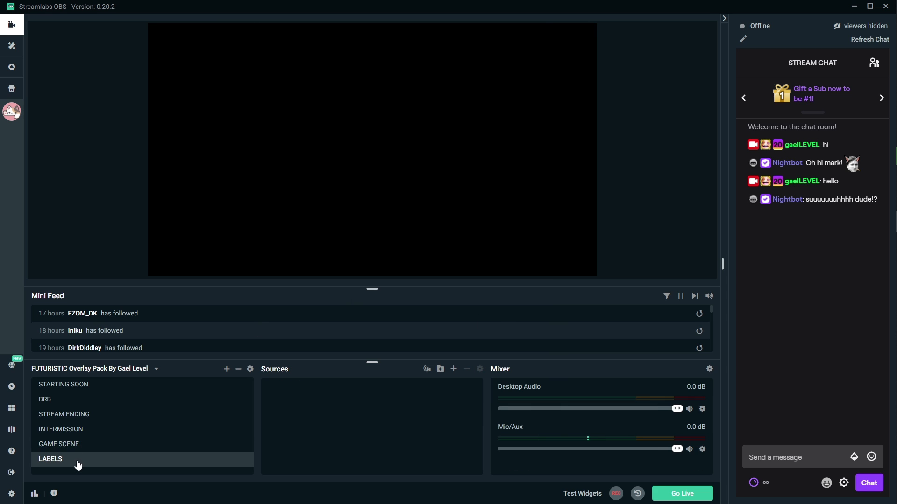
# - Add an Image source named Labels to the LABELS scene
pyautogui.click(455, 368)
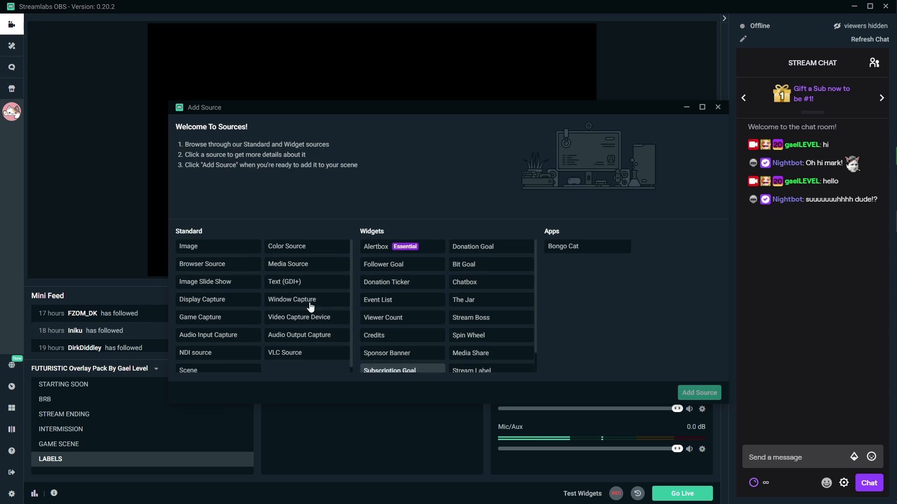
pyautogui.click(209, 252)
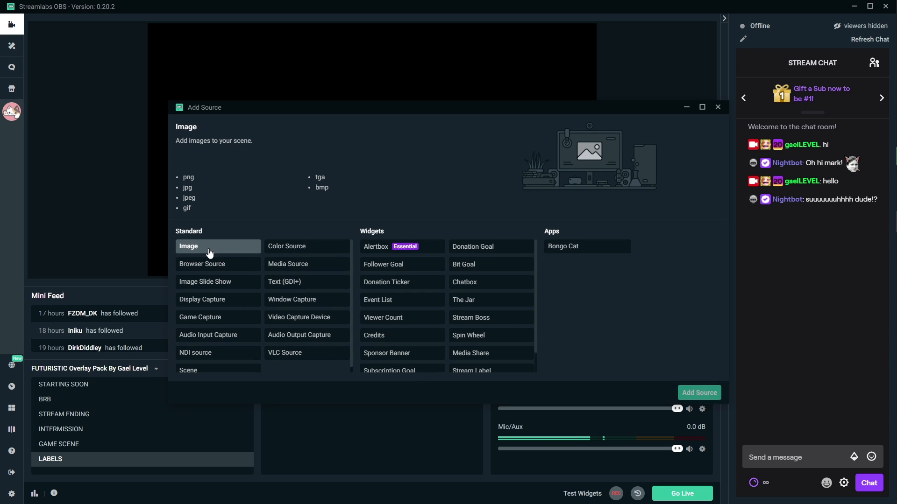
pyautogui.click(697, 393)
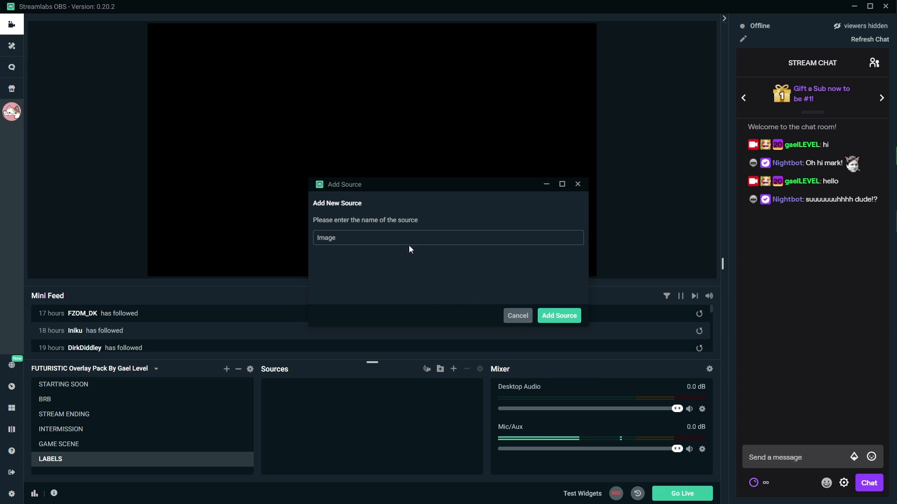
pyautogui.write('Labels')
pyautogui.click(559, 316)
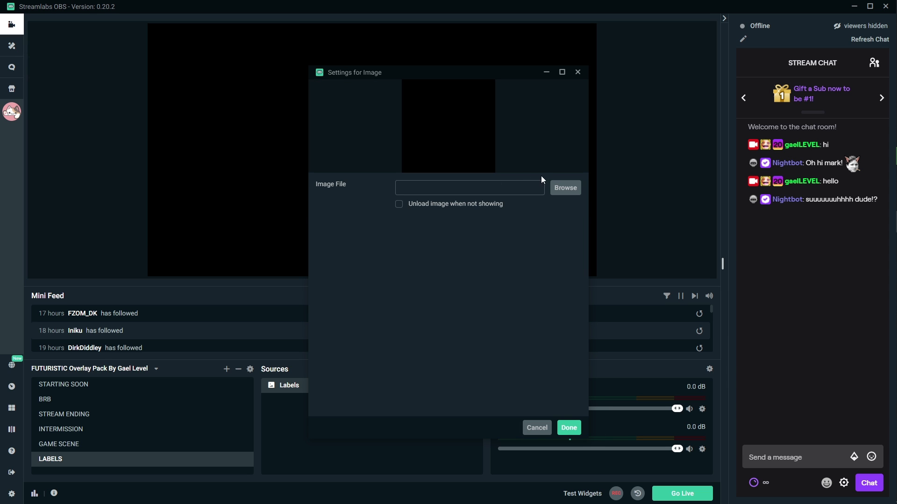
# - Load Labels bar1.png from the Futuristic pack's Images folder as the image file of the Labels source
pyautogui.click(565, 188)
pyautogui.doubleClick(120, 135)
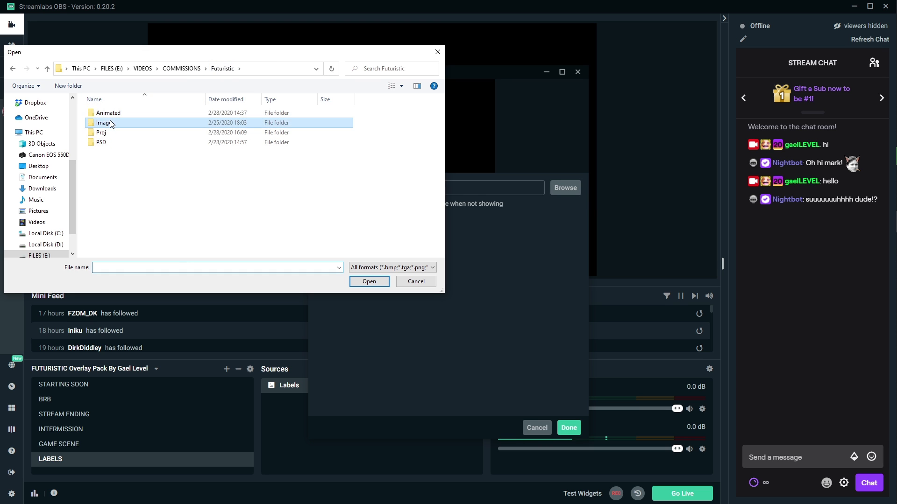
pyautogui.doubleClick(112, 124)
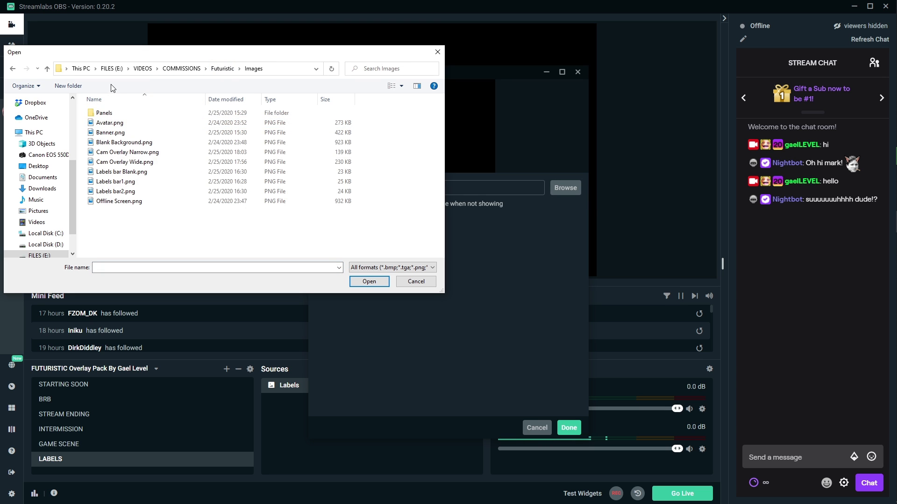
pyautogui.doubleClick(117, 181)
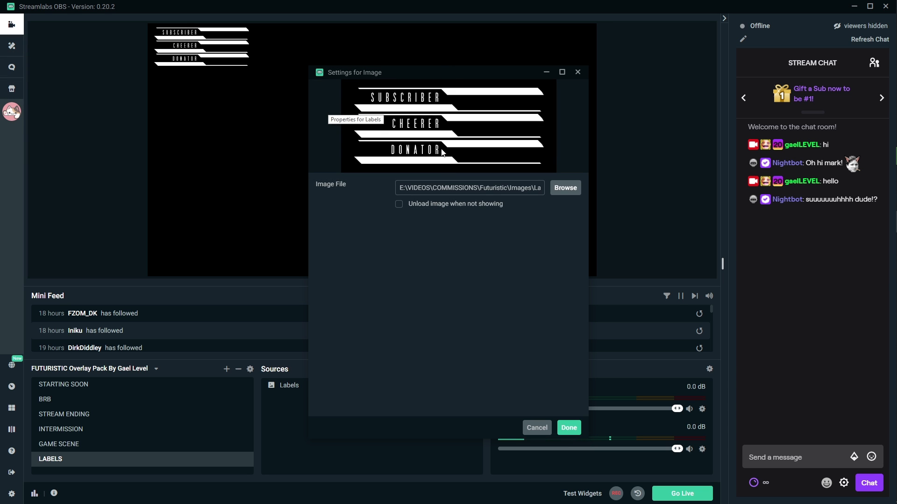
# - Try Labels bar2.png and Labels bar Blank.png in turn as the image file of the Labels source
pyautogui.click(560, 188)
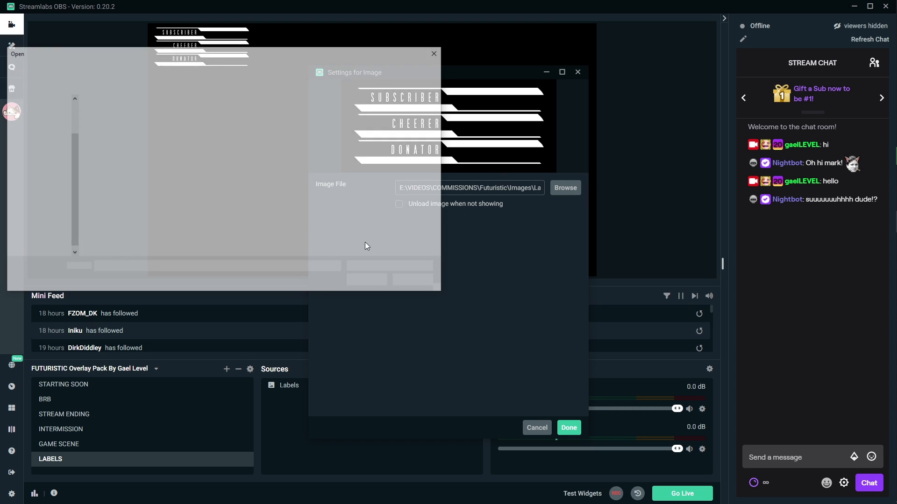
pyautogui.click(111, 193)
pyautogui.doubleClick(111, 192)
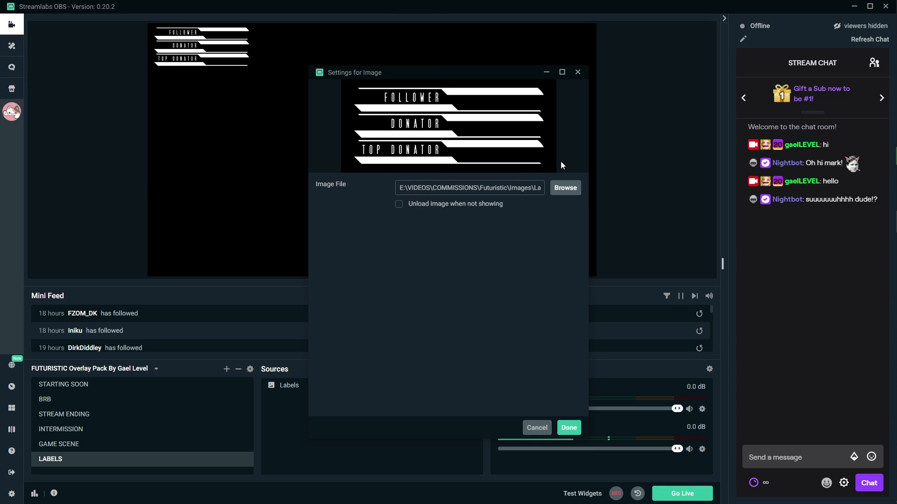
pyautogui.click(565, 189)
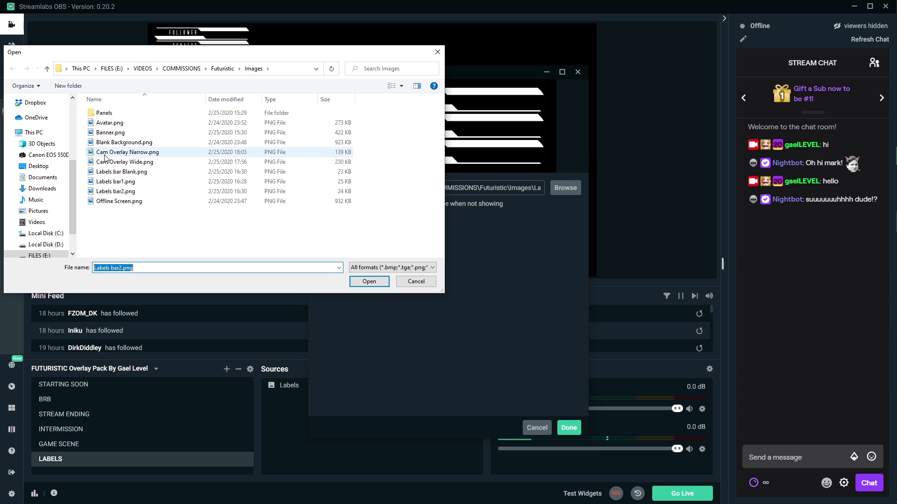
pyautogui.doubleClick(120, 174)
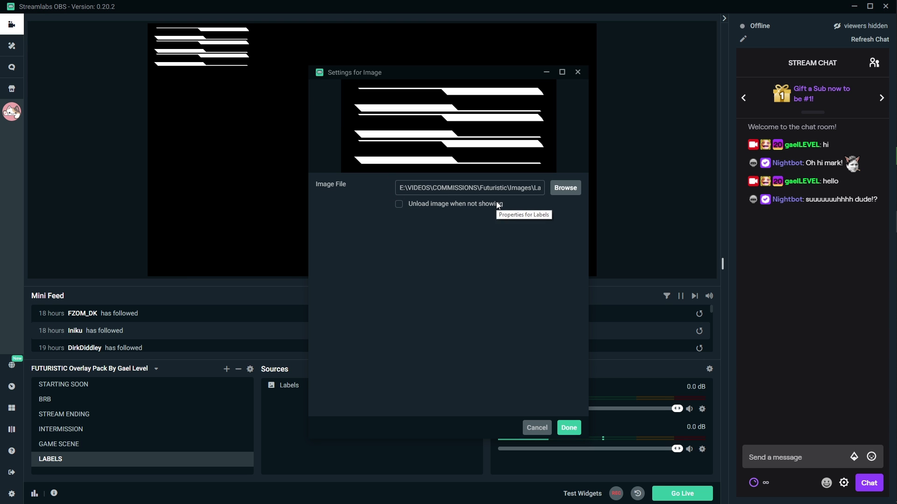
# - Switch the Labels source's image file back to Labels bar1.png and accept the source settings
pyautogui.click(566, 188)
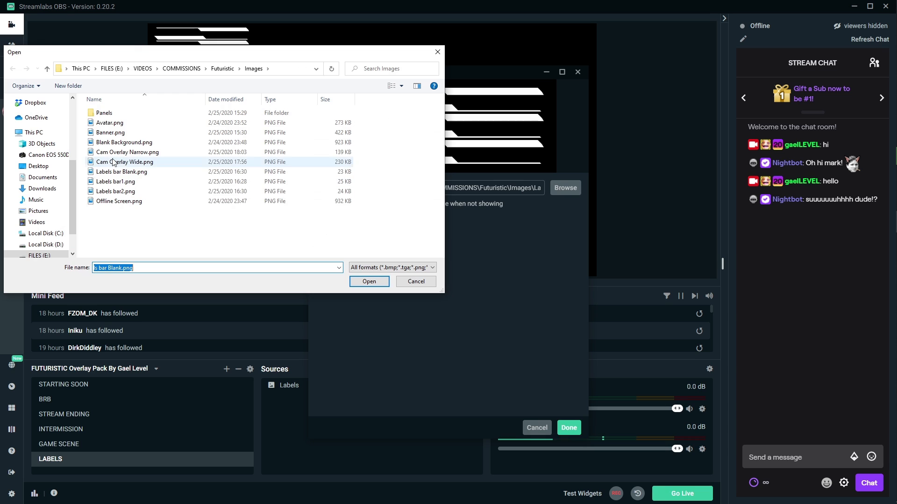
pyautogui.click(115, 181)
pyautogui.doubleClick(116, 181)
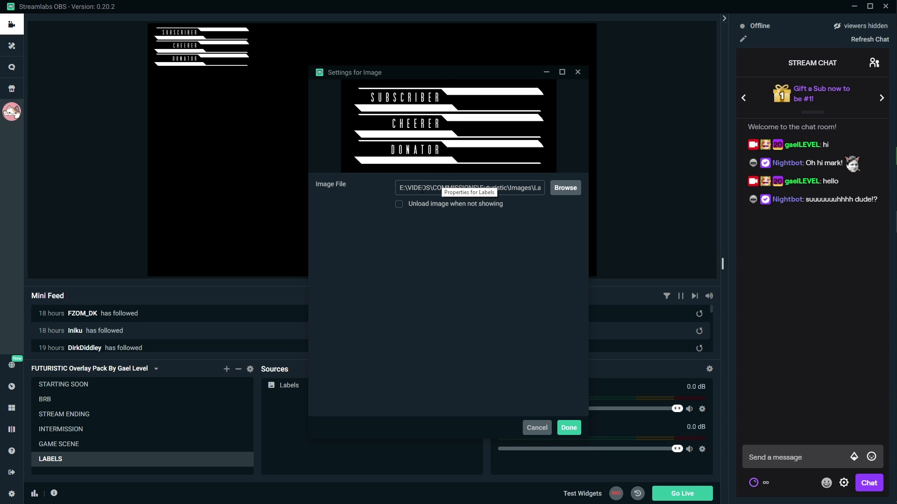
pyautogui.click(568, 429)
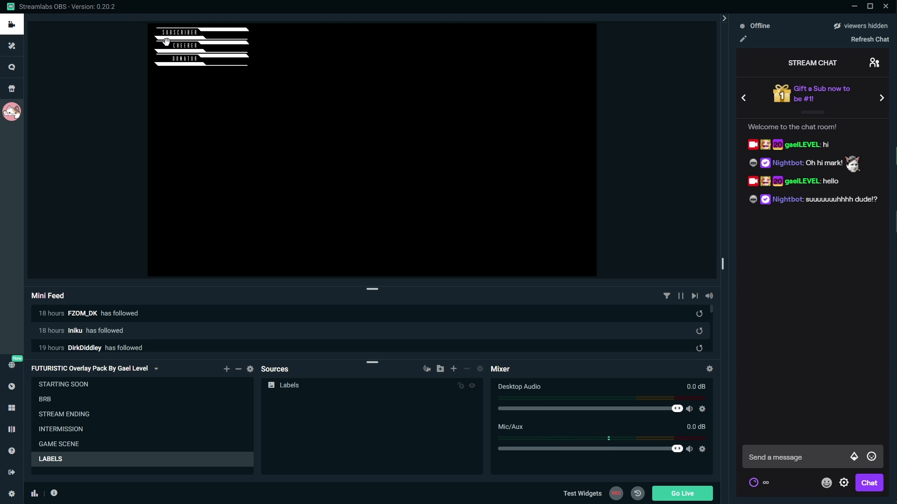
# - Move the Labels image into the lower-left corner of the canvas, then lock and deselect it
pyautogui.moveTo(178, 56); pyautogui.dragTo(179, 258)
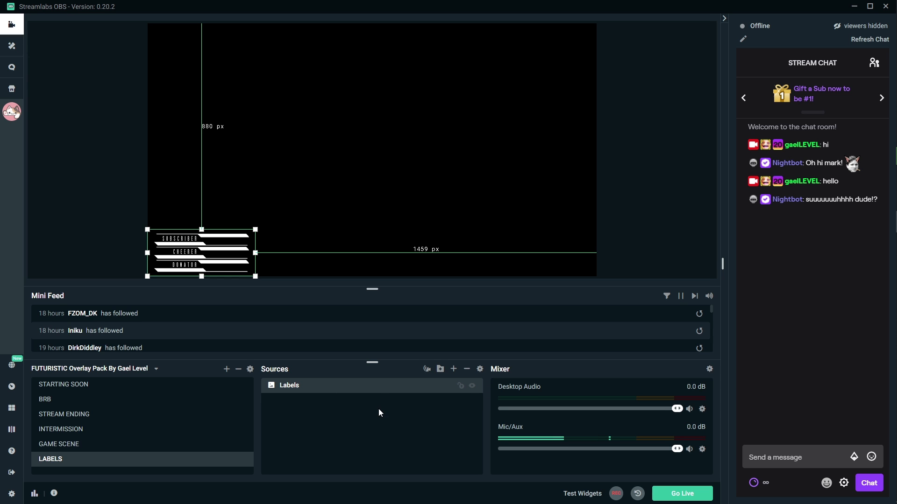
pyautogui.click(442, 402)
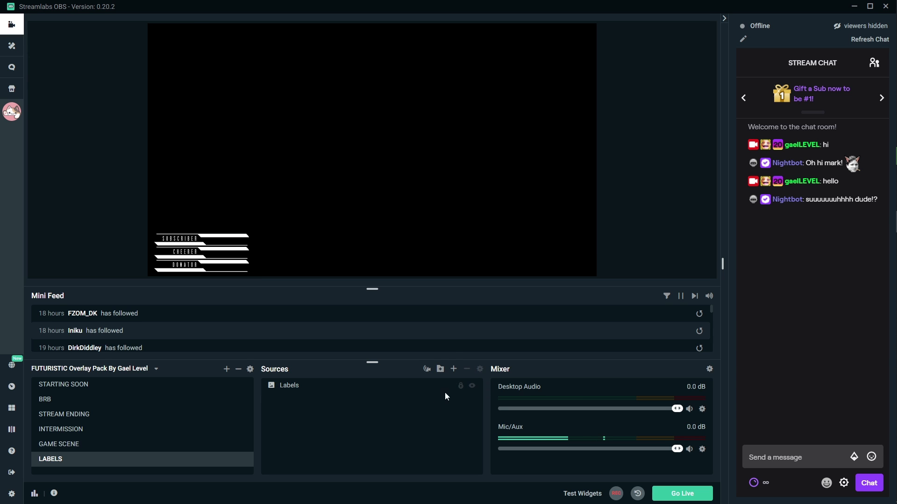
# - Add a Stream Label widget source named Recent Sub to the LABELS scene
pyautogui.click(454, 369)
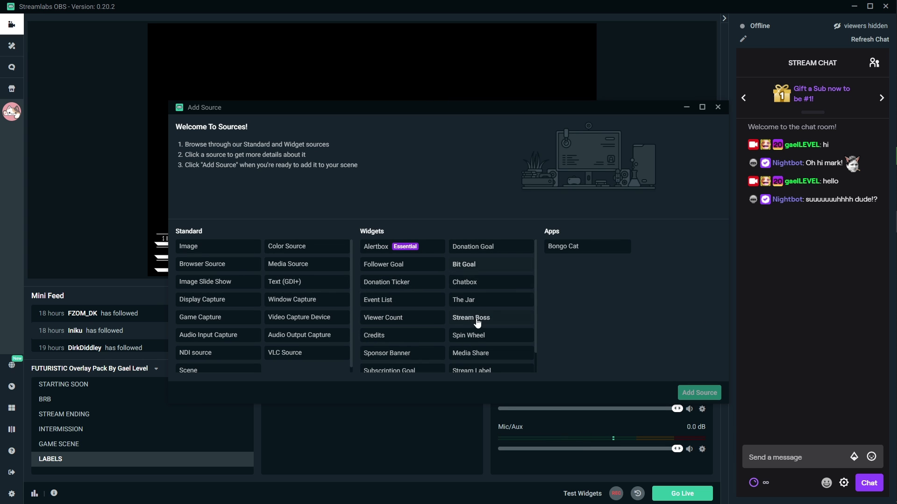
pyautogui.scroll(-1, 410, 327)
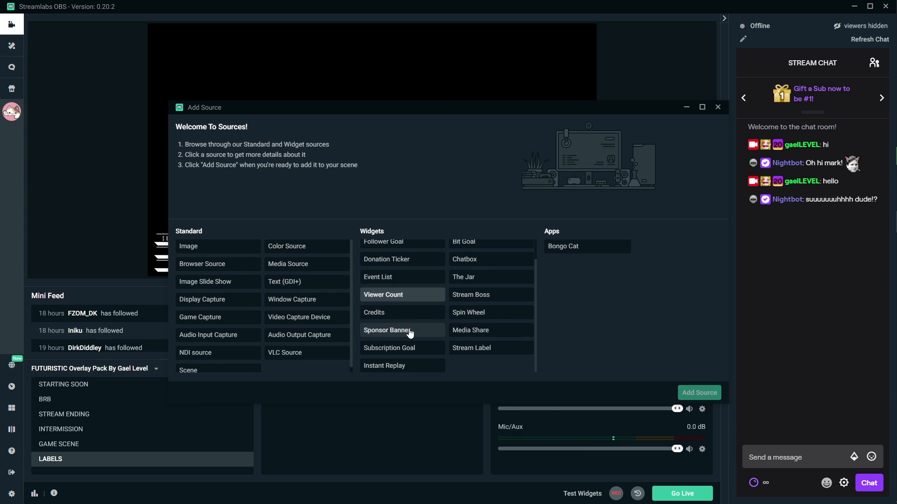
pyautogui.click(486, 348)
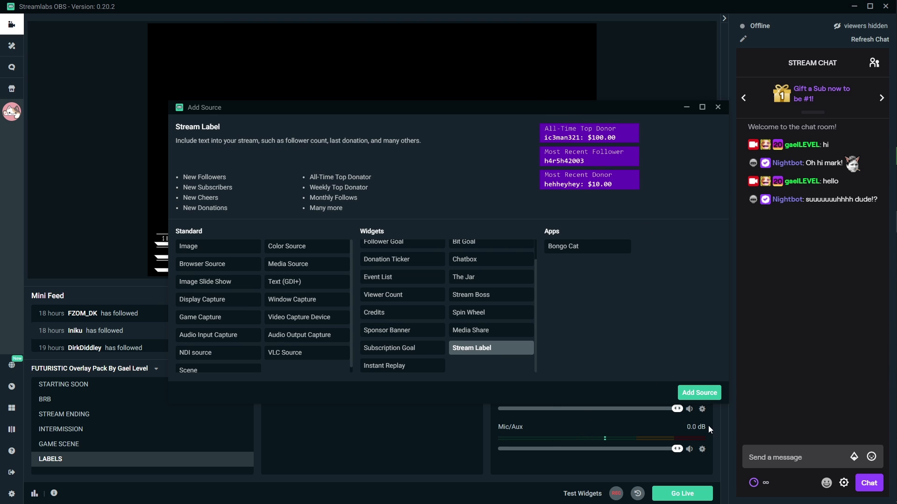
pyautogui.click(700, 392)
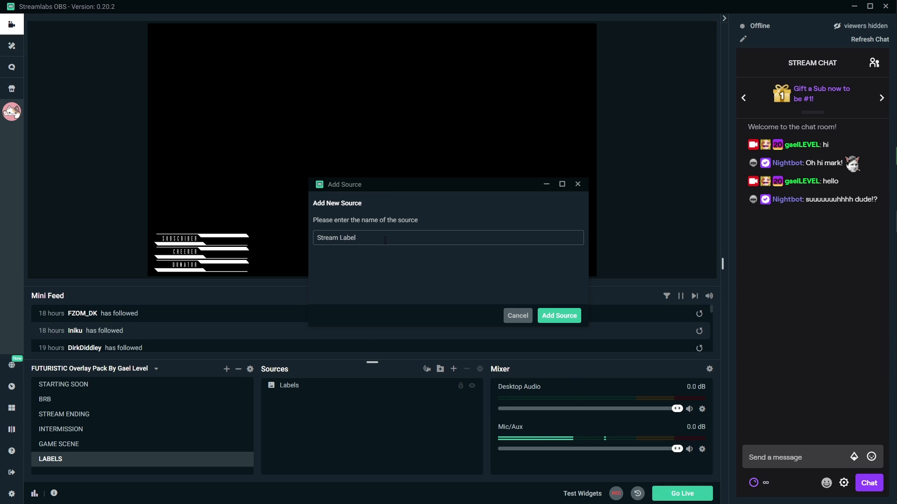
pyautogui.write('R')
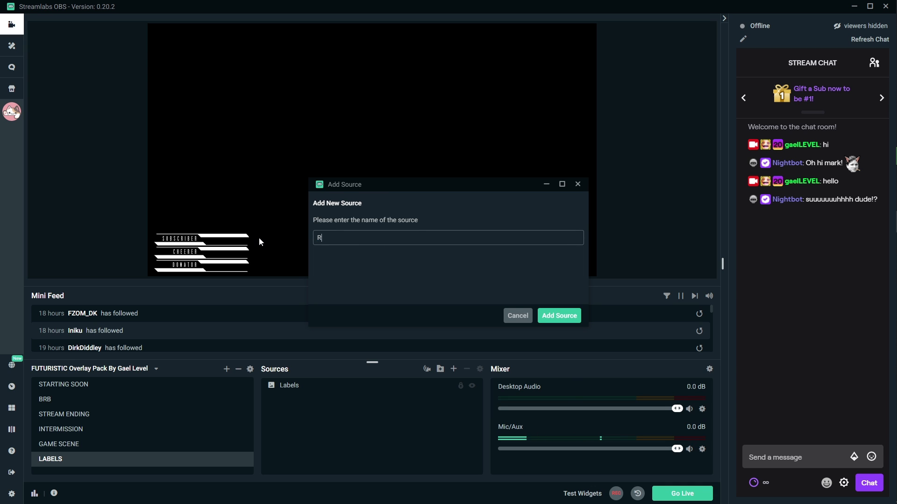
pyautogui.write('ecent Sub')
pyautogui.press('Return')
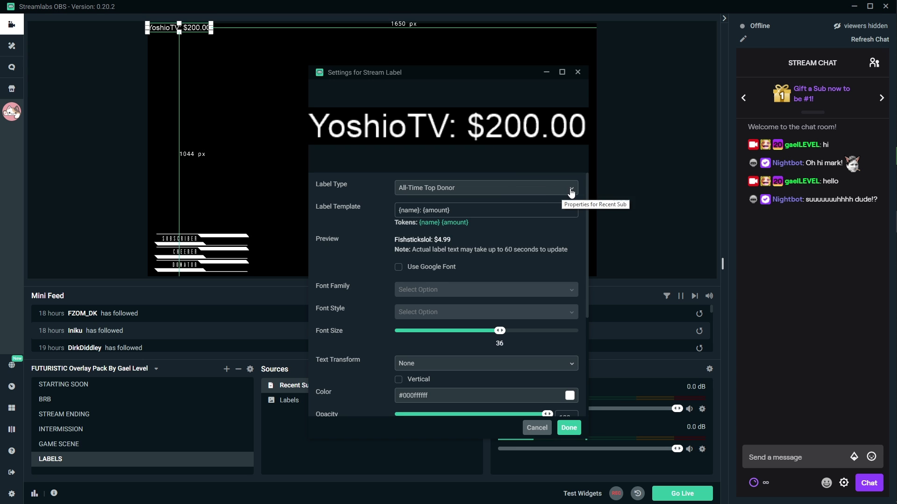
# - Set the label type of Recent Sub to Most Recent Subscriber
pyautogui.click(568, 190)
pyautogui.scroll(-5, 467, 245)
pyautogui.scroll(-1, 468, 246)
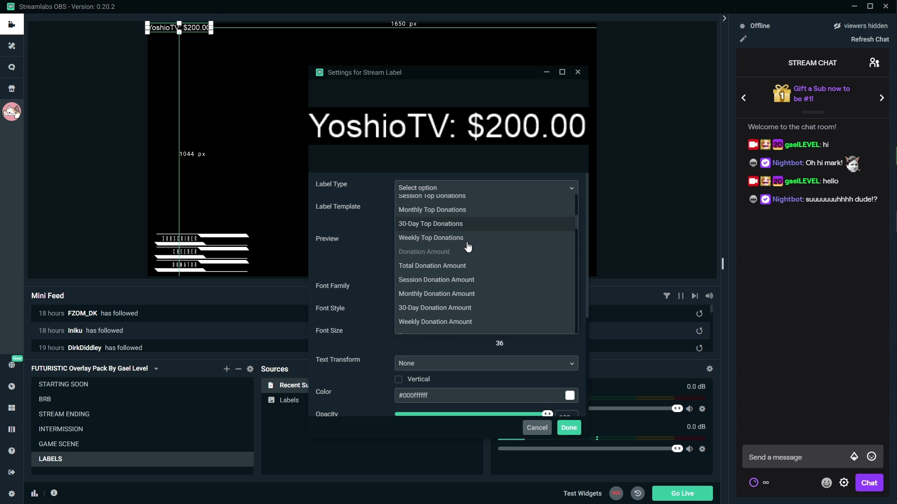
pyautogui.scroll(-5, 468, 247)
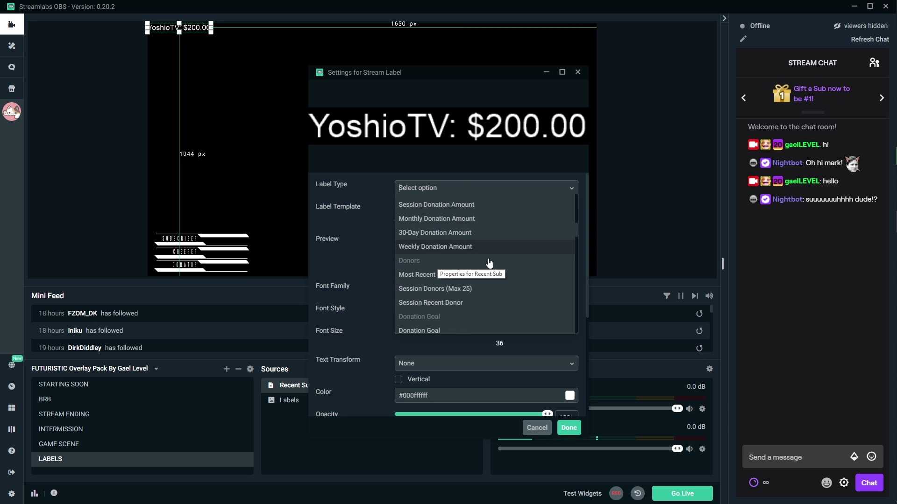
pyautogui.scroll(-10, 497, 268)
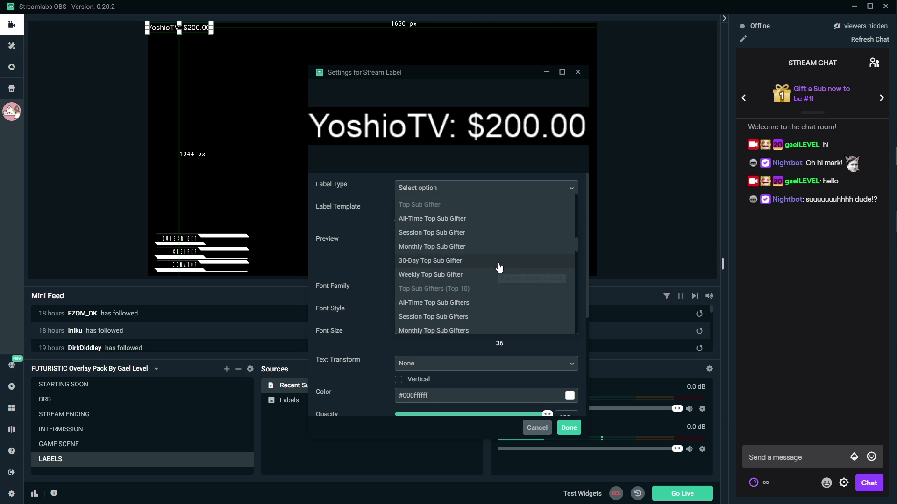
pyautogui.scroll(-5, 499, 267)
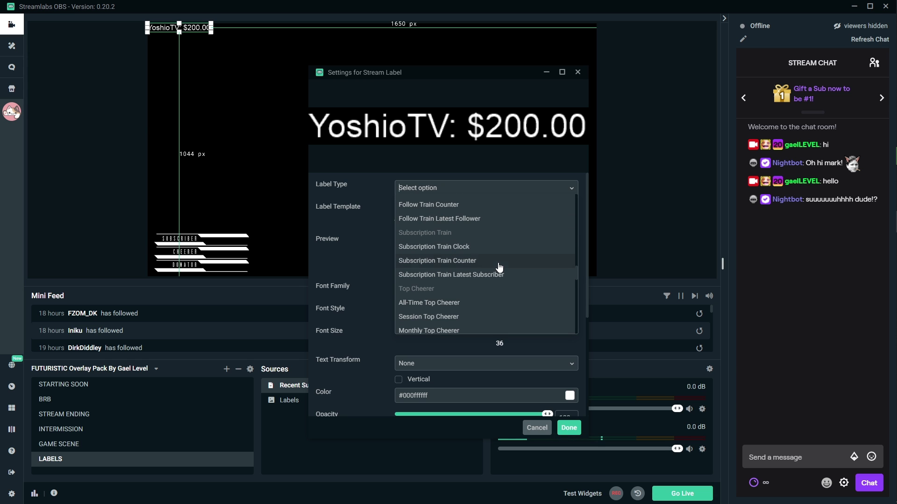
pyautogui.scroll(-5, 454, 241)
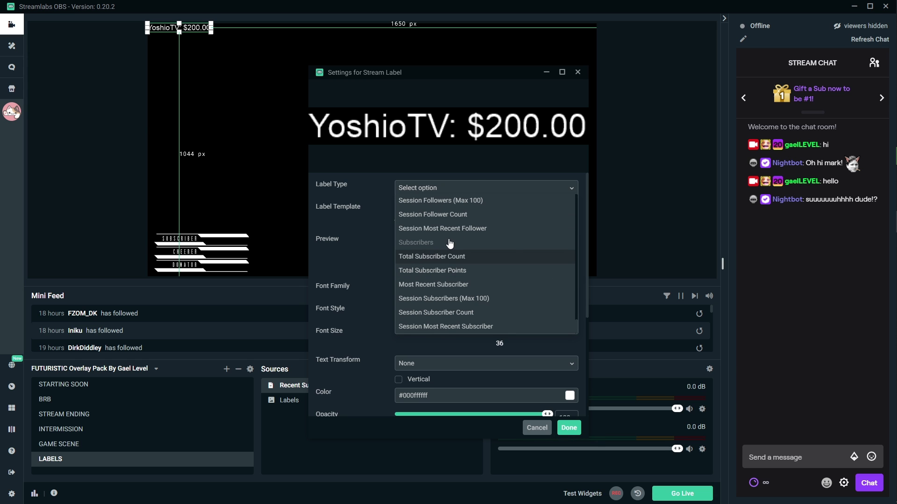
pyautogui.click(453, 286)
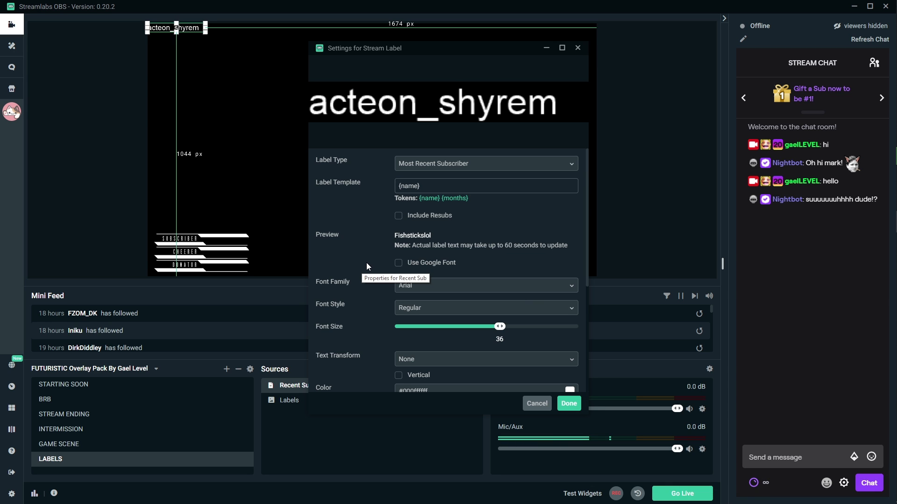
# - Set the Recent Sub label's font family to SF Movie Poster and font size to 96, then accept the settings
pyautogui.scroll(-1, 378, 232)
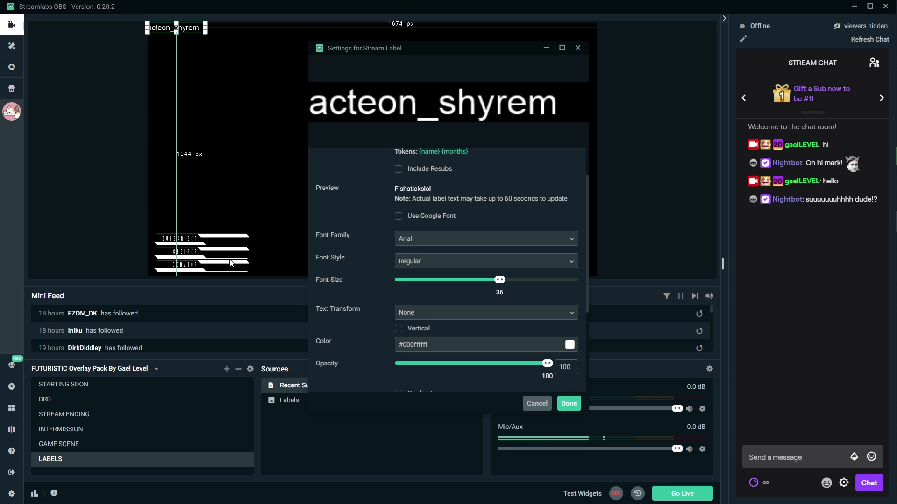
pyautogui.click(559, 241)
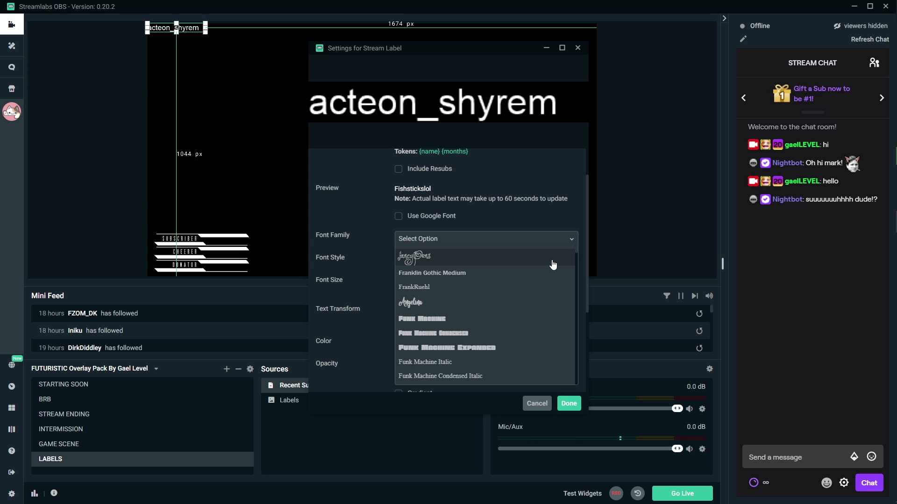
pyautogui.write('sf')
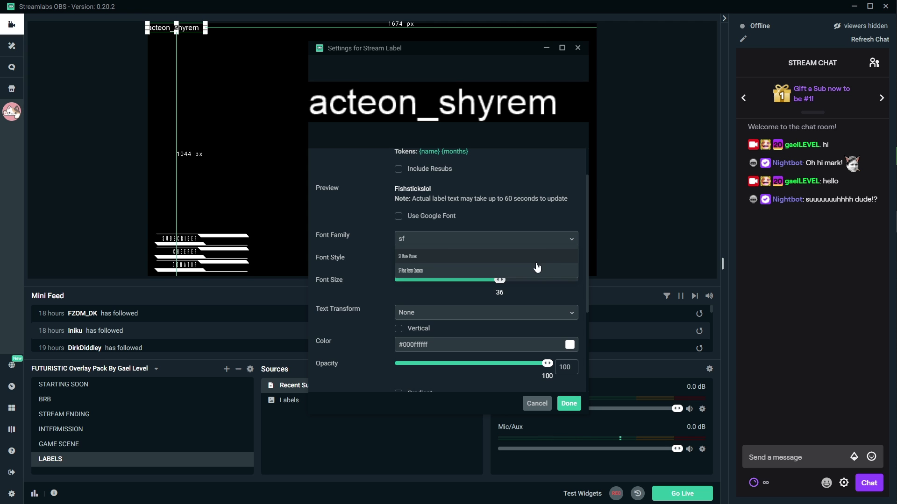
pyautogui.click(443, 257)
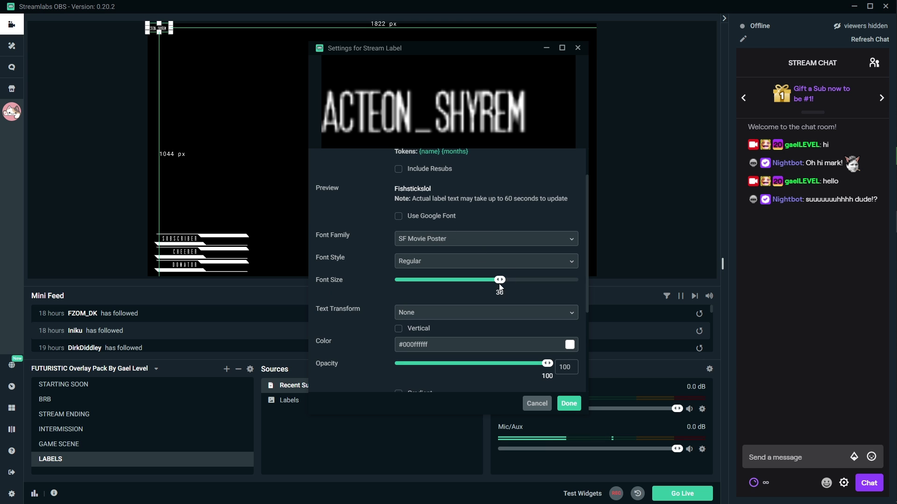
pyautogui.moveTo(501, 280); pyautogui.dragTo(447, 282)
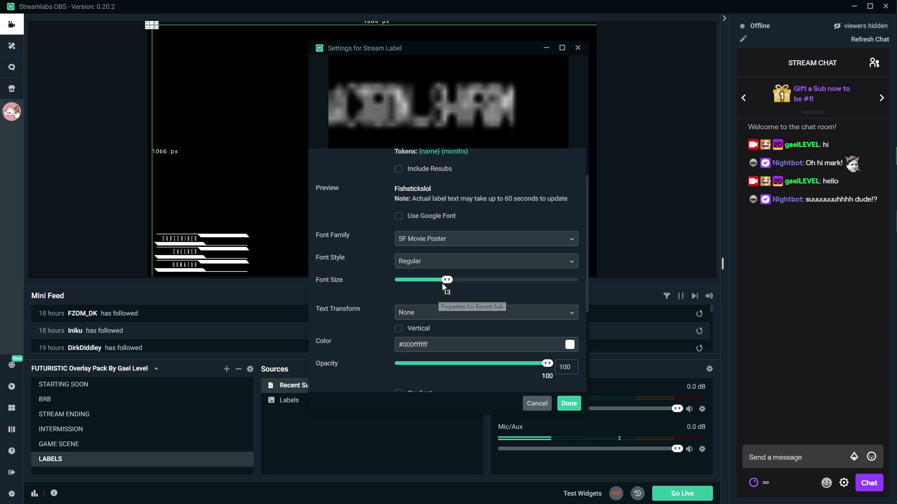
pyautogui.moveTo(447, 281); pyautogui.dragTo(556, 284)
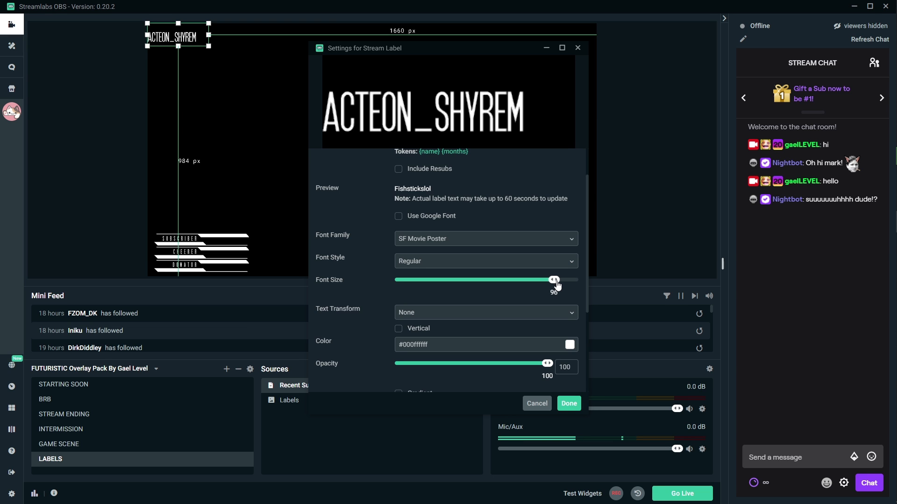
pyautogui.click(568, 403)
# - Move the Recent Sub label near the middle of the canvas, then unlock the Labels image and enlarge it from its upper-right corner
pyautogui.moveTo(188, 34); pyautogui.dragTo(322, 160)
pyautogui.click(219, 240)
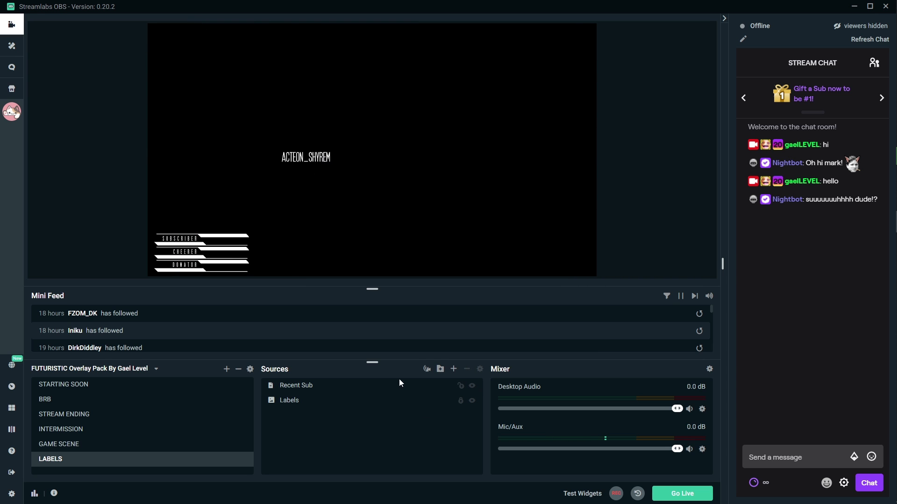
pyautogui.click(461, 401)
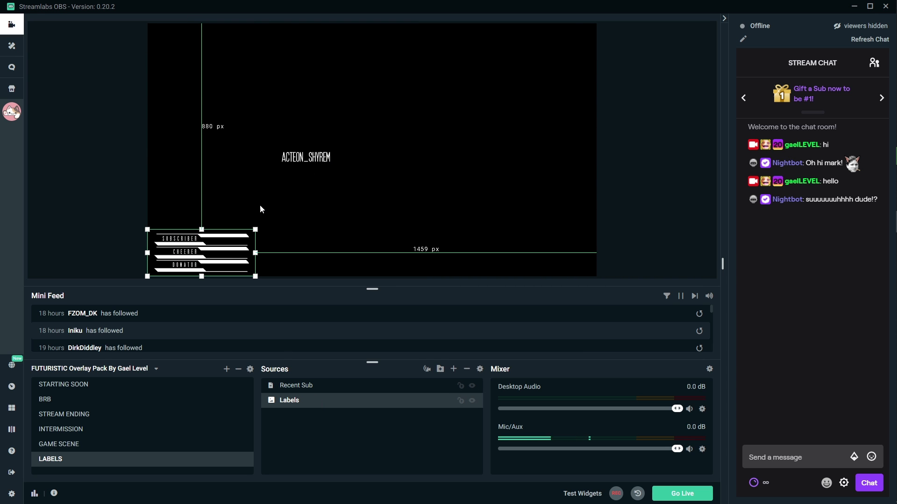
pyautogui.moveTo(252, 230); pyautogui.dragTo(295, 216)
# - Fit the Recent Sub label into the empty space of the SUBSCRIBER bar at a slightly smaller size, then deselect it
pyautogui.click(312, 157)
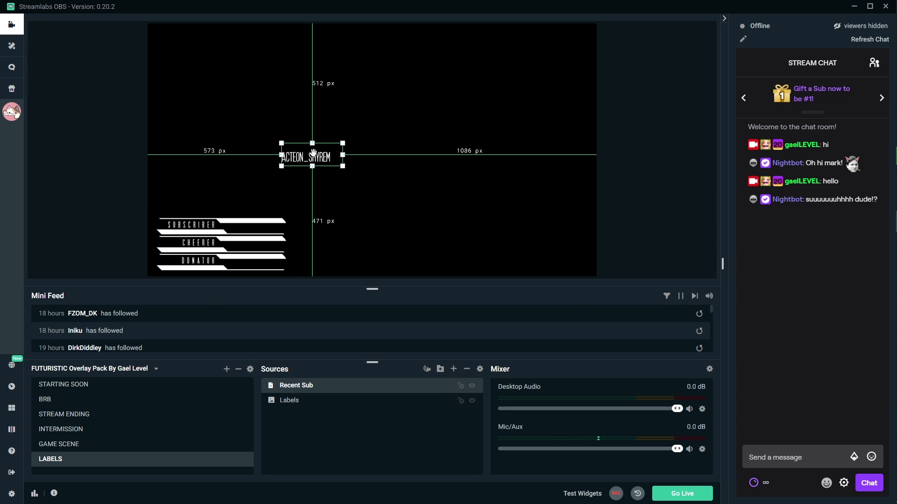
pyautogui.moveTo(312, 157); pyautogui.dragTo(262, 233)
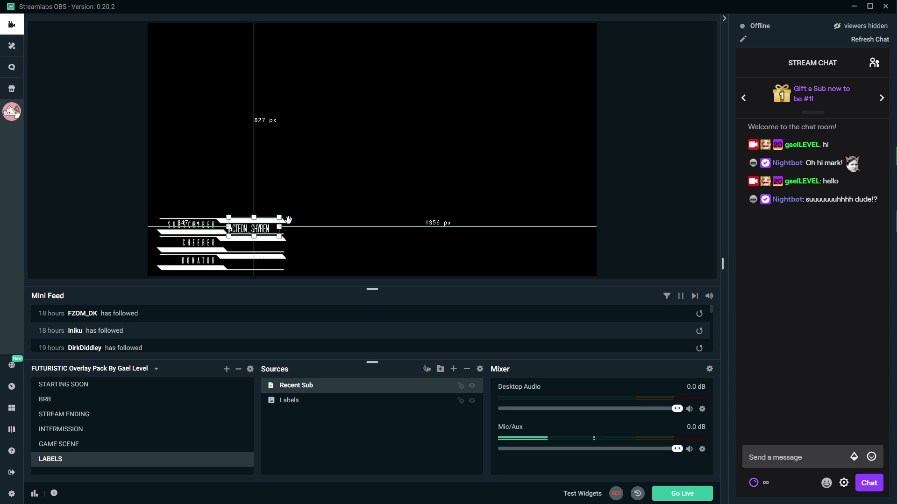
pyautogui.click(84, 159)
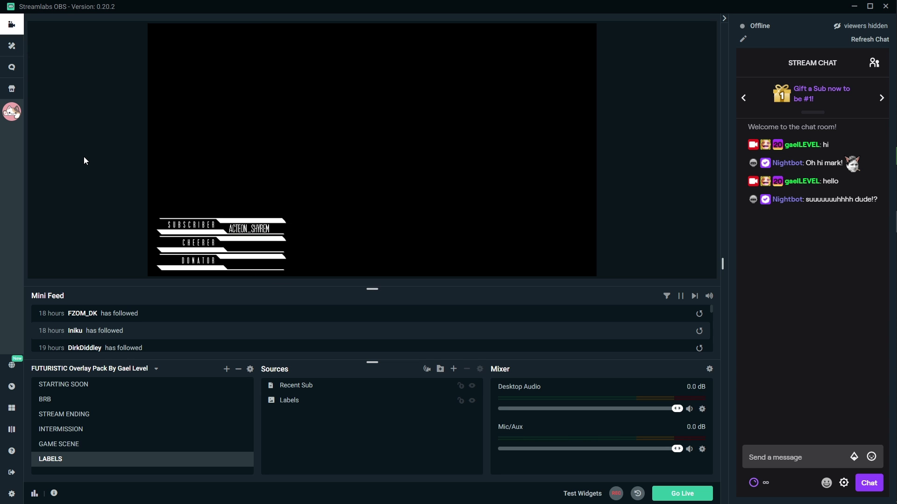
# - Add a Scroll filter to the Recent Sub source
pyautogui.click(301, 387)
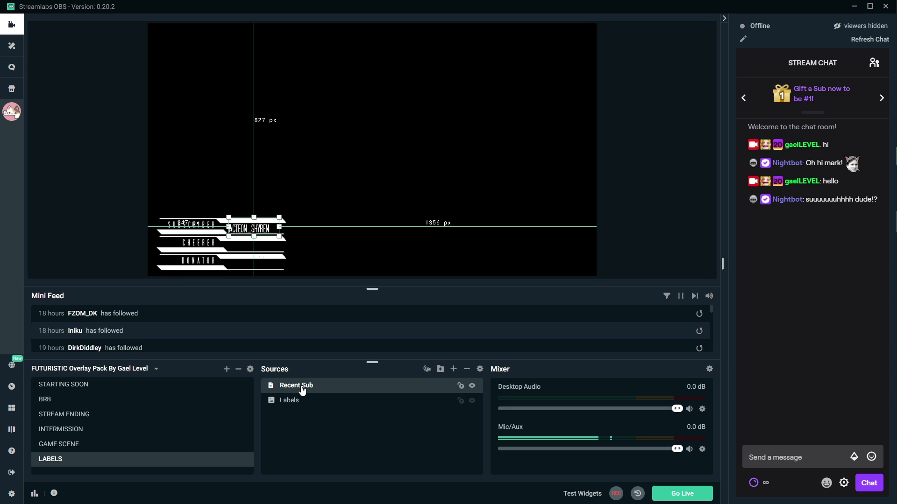
pyautogui.rightClick(301, 389)
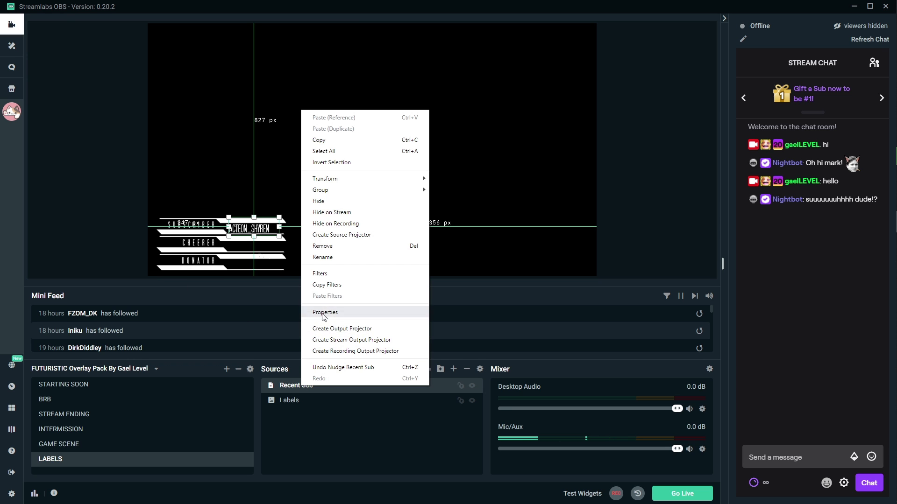
pyautogui.click(329, 276)
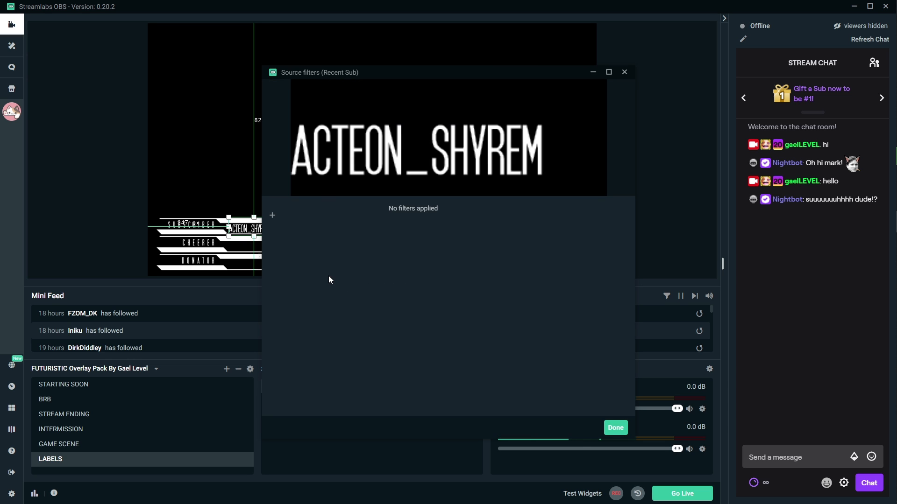
pyautogui.click(272, 218)
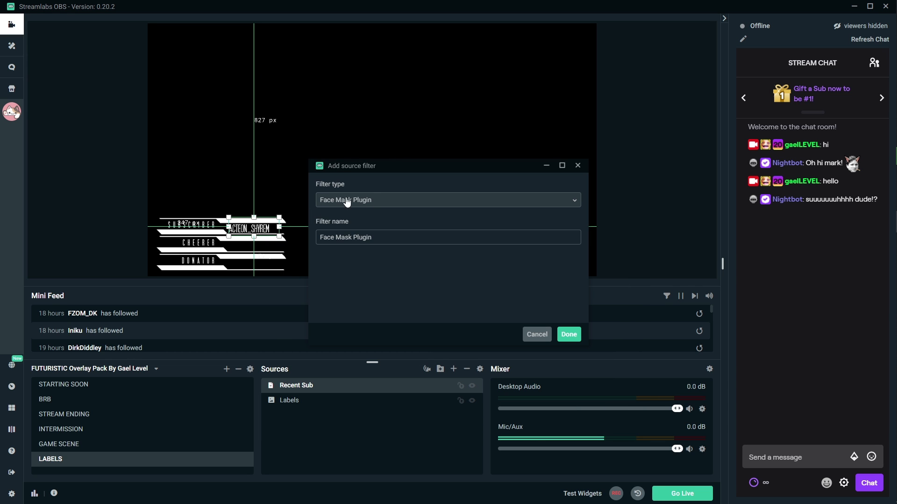
pyautogui.click(501, 206)
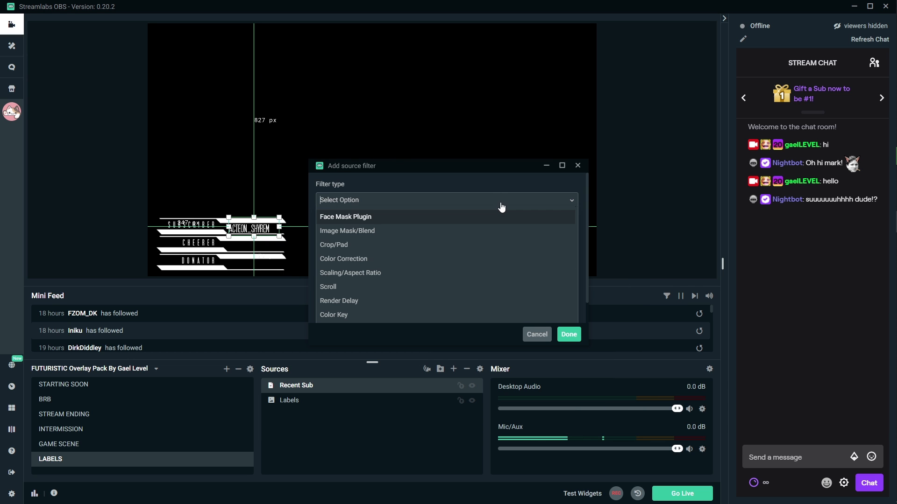
pyautogui.click(337, 288)
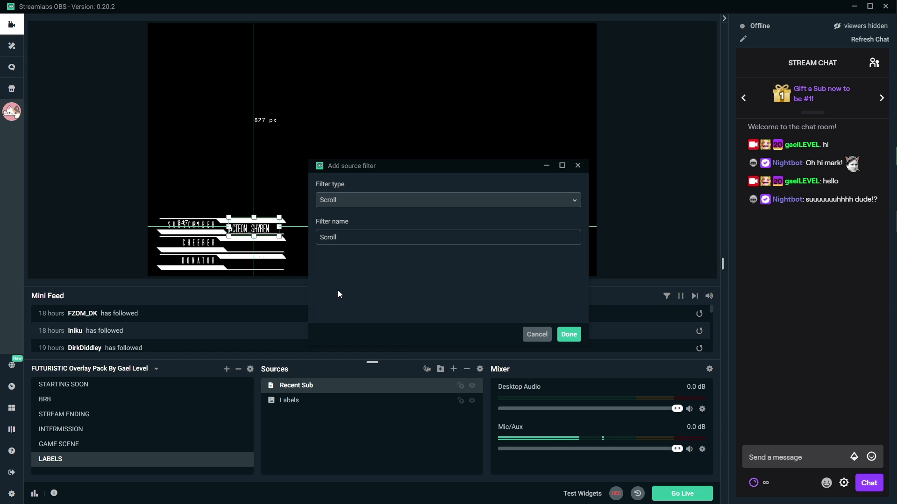
pyautogui.click(569, 334)
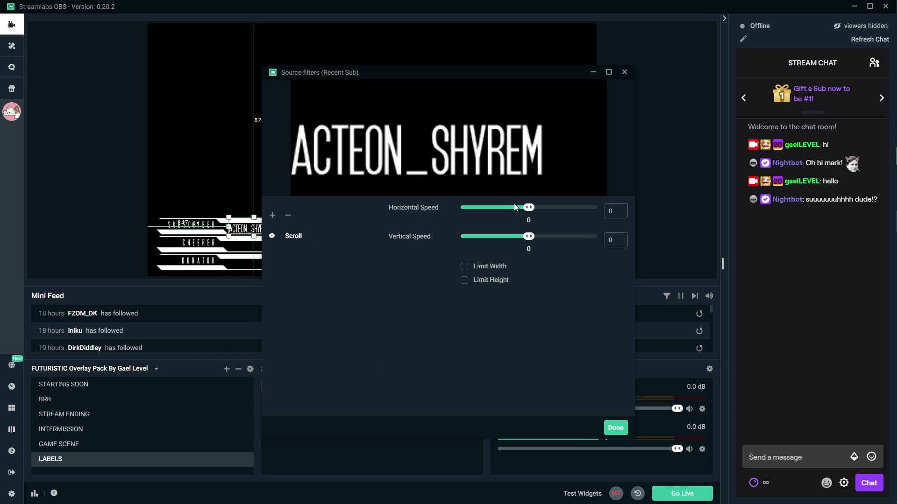
# - Set the Scroll filter's horizontal speed to 80 and limit its width to 270 to fit the SUBSCRIBER bar
pyautogui.moveTo(529, 209); pyautogui.dragTo(540, 211)
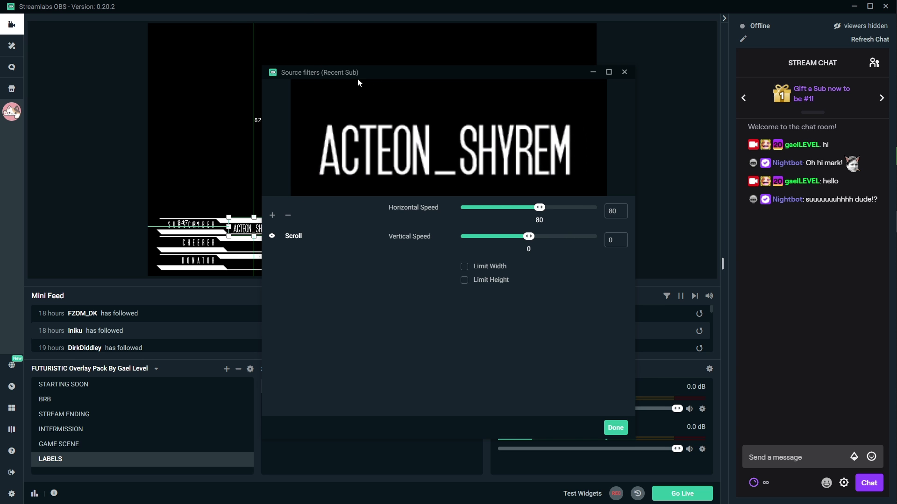
pyautogui.moveTo(393, 71); pyautogui.dragTo(456, 19)
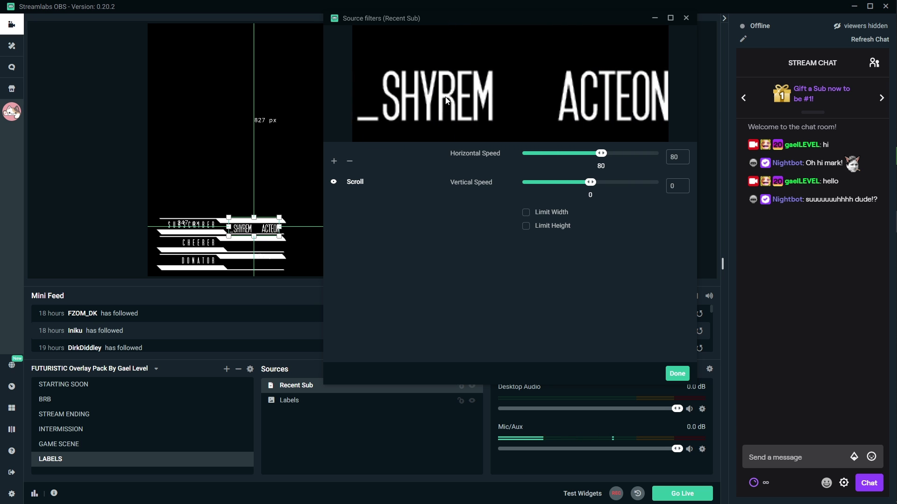
pyautogui.click(527, 218)
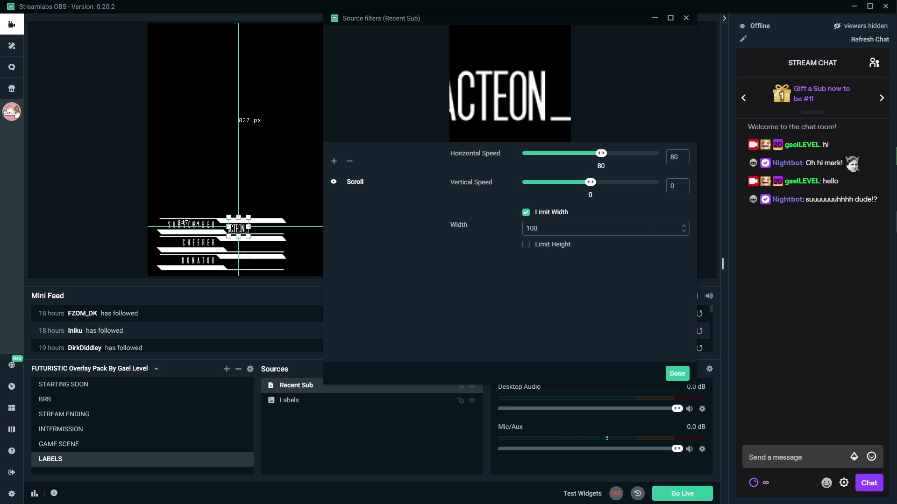
pyautogui.moveTo(530, 228); pyautogui.dragTo(524, 229)
pyautogui.write('2')
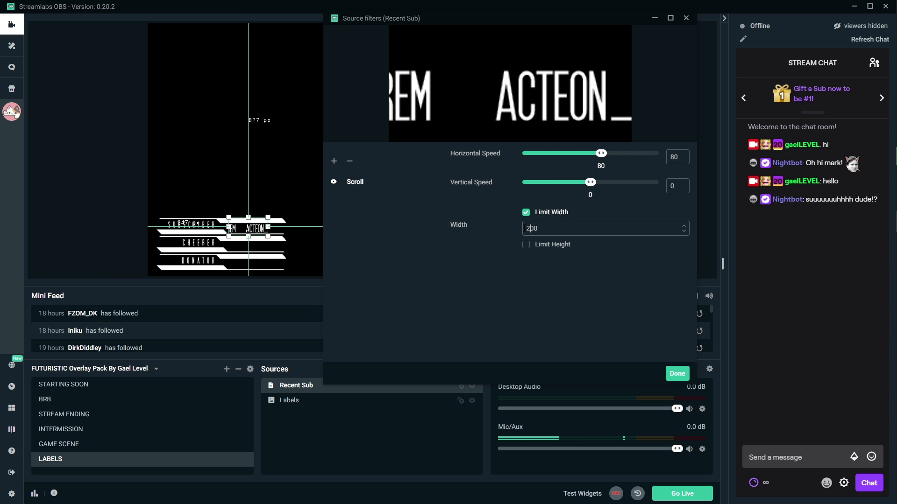
pyautogui.moveTo(531, 228); pyautogui.dragTo(525, 229)
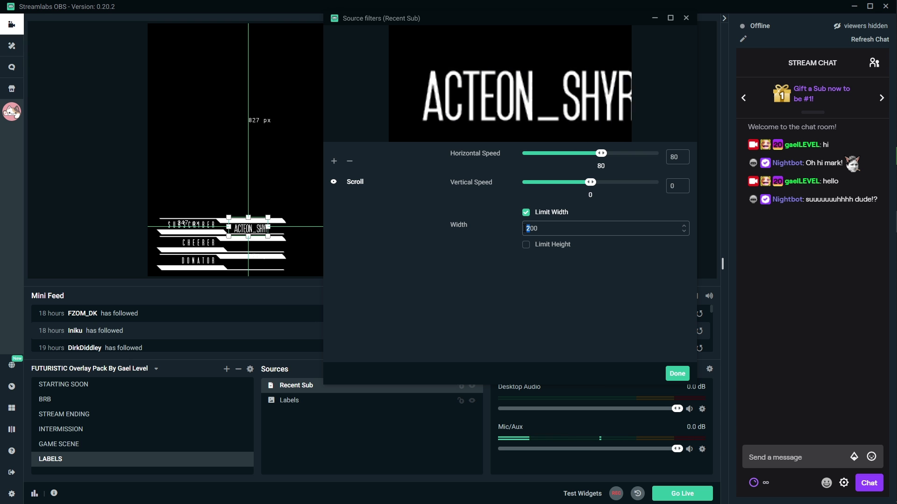
pyautogui.write('3')
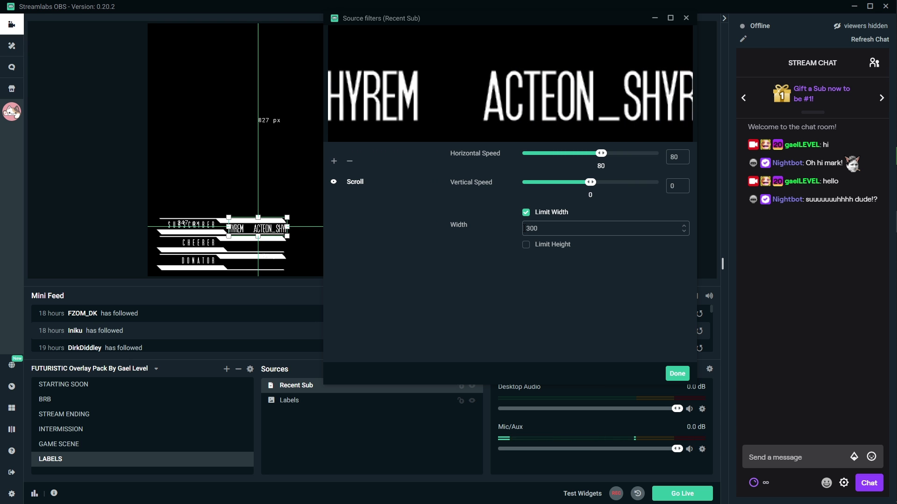
pyautogui.moveTo(533, 228); pyautogui.dragTo(525, 228)
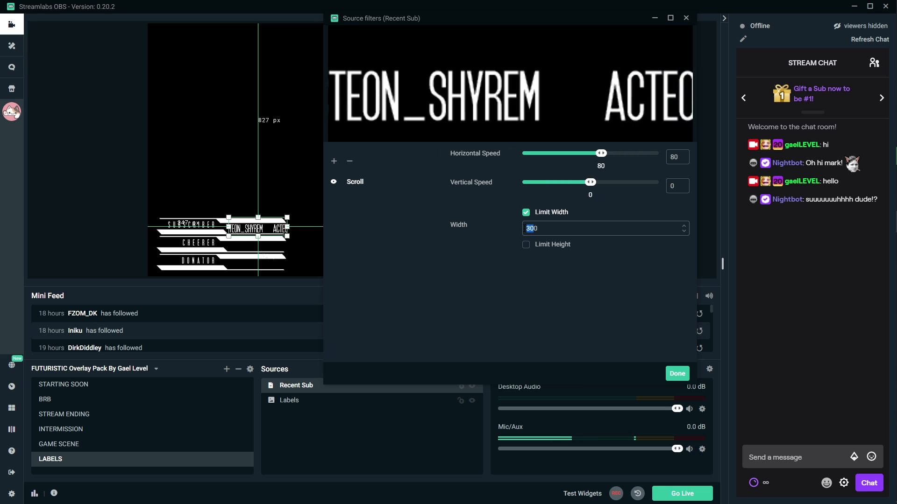
pyautogui.write('270')
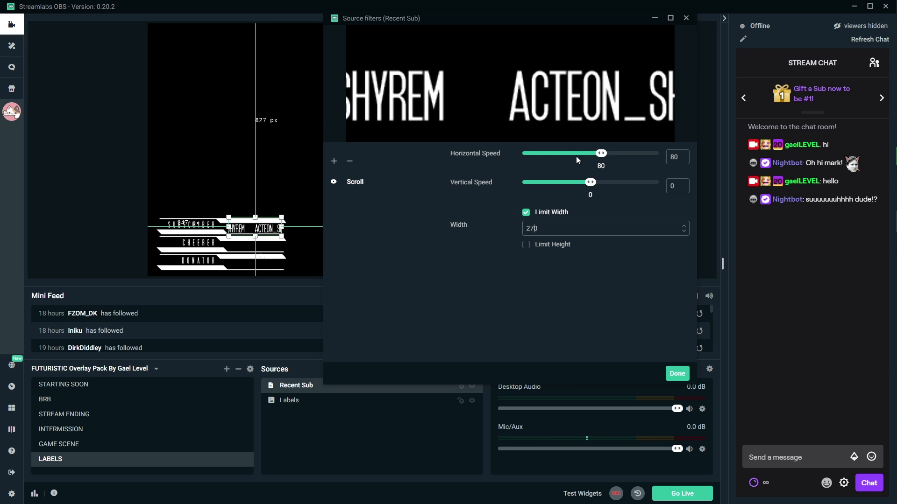
# - Slow the Scroll filter's horizontal speed to 22, accept the filter and deselect the label
pyautogui.moveTo(600, 160); pyautogui.dragTo(594, 161)
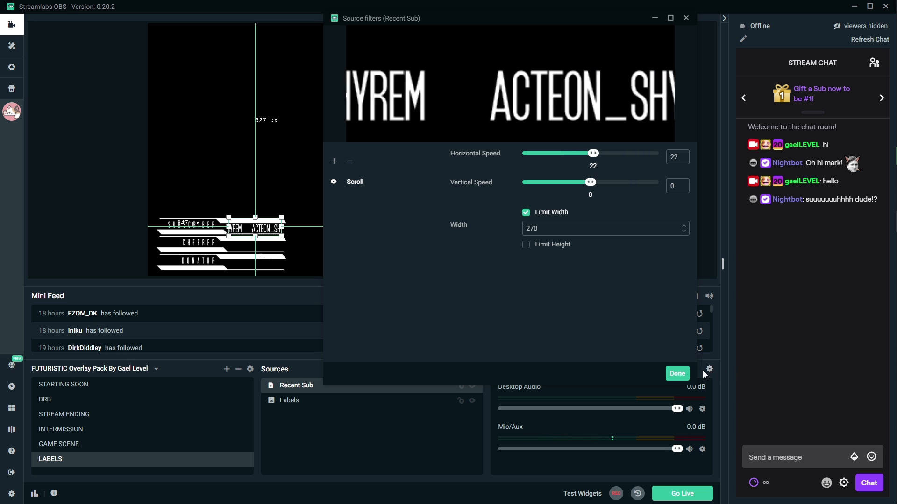
pyautogui.click(677, 374)
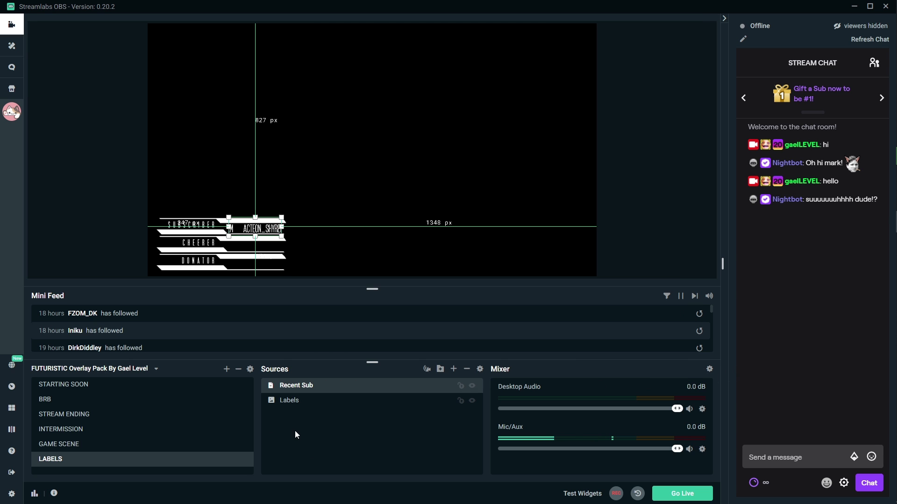
pyautogui.click(80, 158)
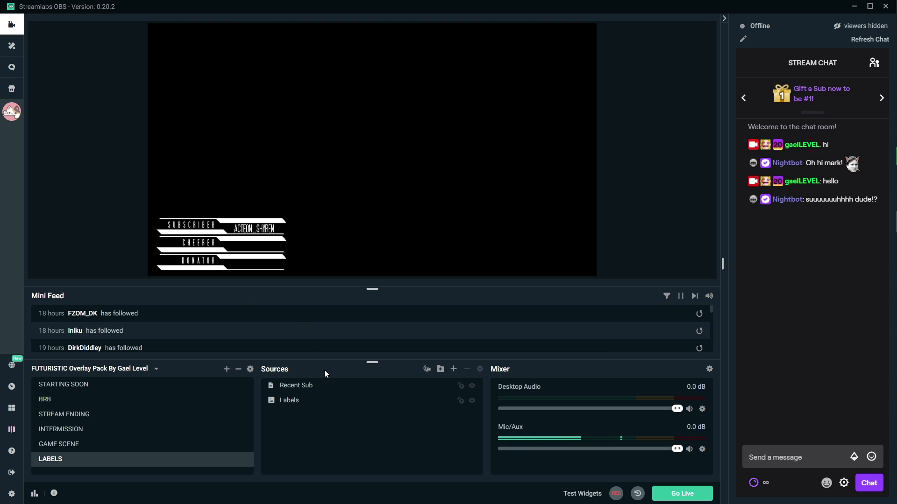
# - Copy the Recent Sub source and paste it as a duplicate in the LABELS scene
pyautogui.click(295, 392)
pyautogui.rightClick(295, 389)
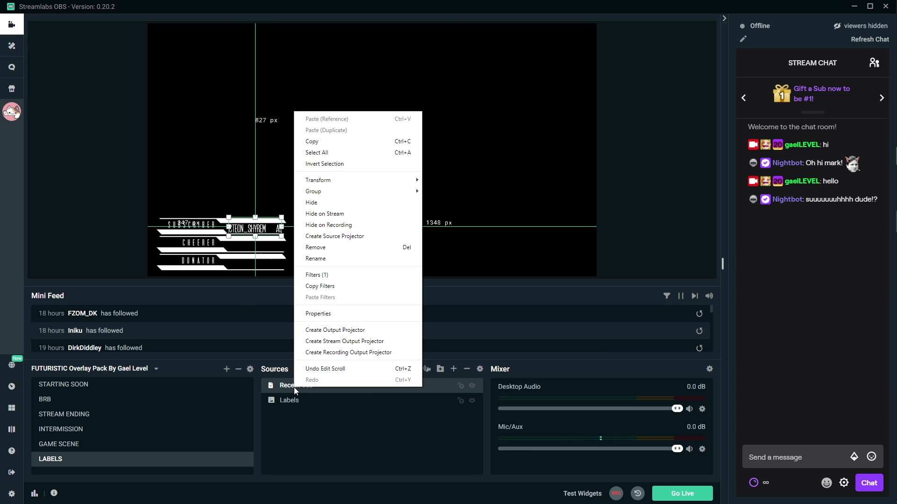
pyautogui.click(335, 141)
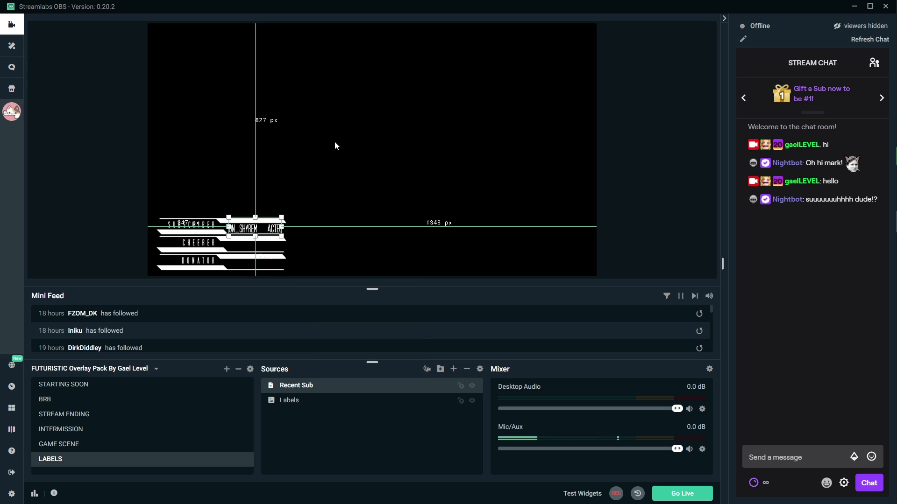
pyautogui.rightClick(305, 423)
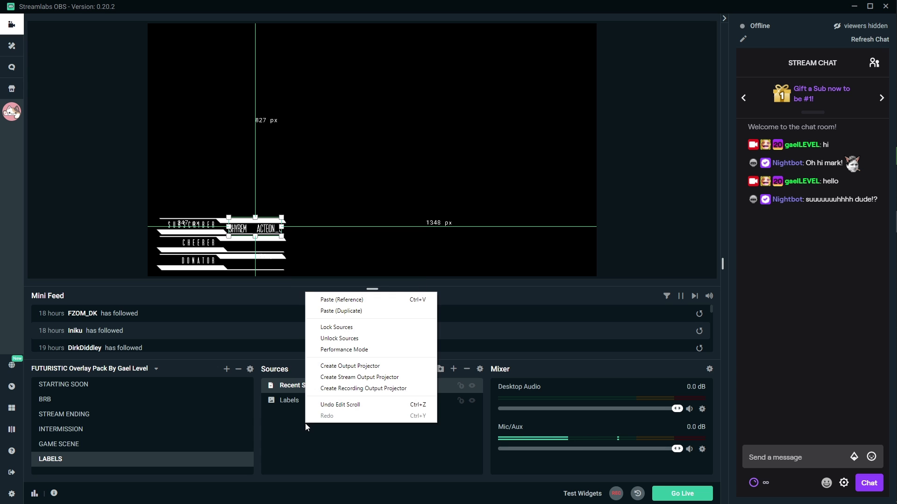
pyautogui.click(327, 312)
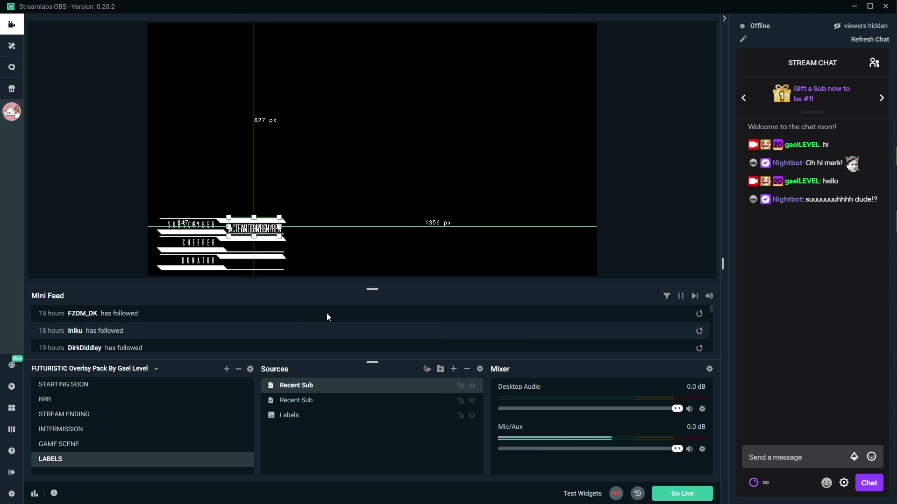
# - Set the label type of the duplicated Recent Sub source to Most Recent Cheerer and accept the settings
pyautogui.doubleClick(296, 385)
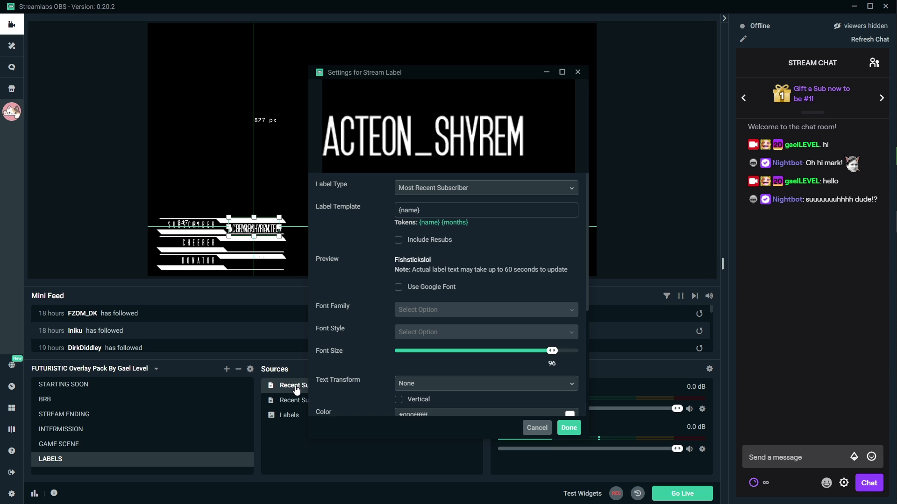
pyautogui.click(498, 189)
pyautogui.scroll(-5, 509, 229)
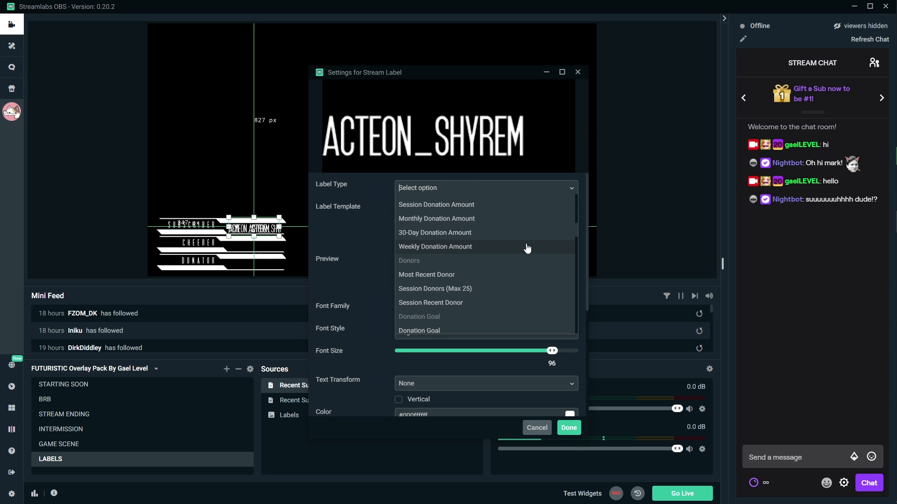
pyautogui.scroll(-8, 518, 248)
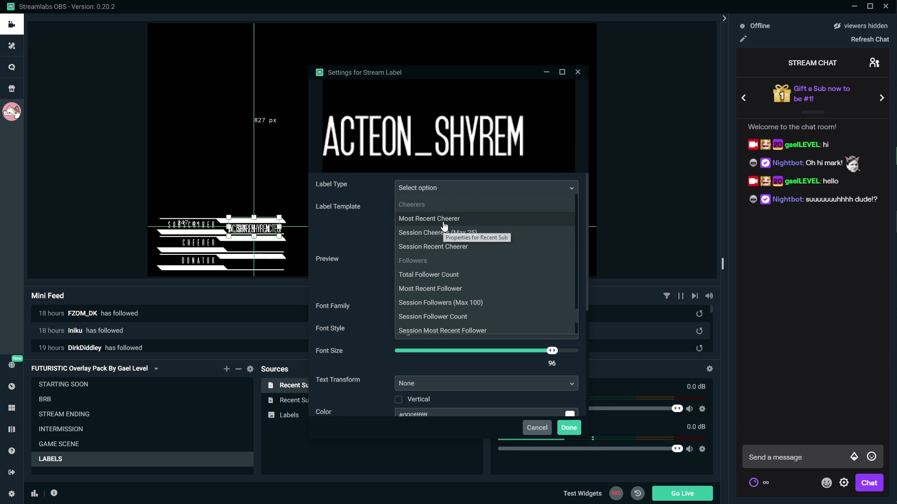
pyautogui.click(444, 220)
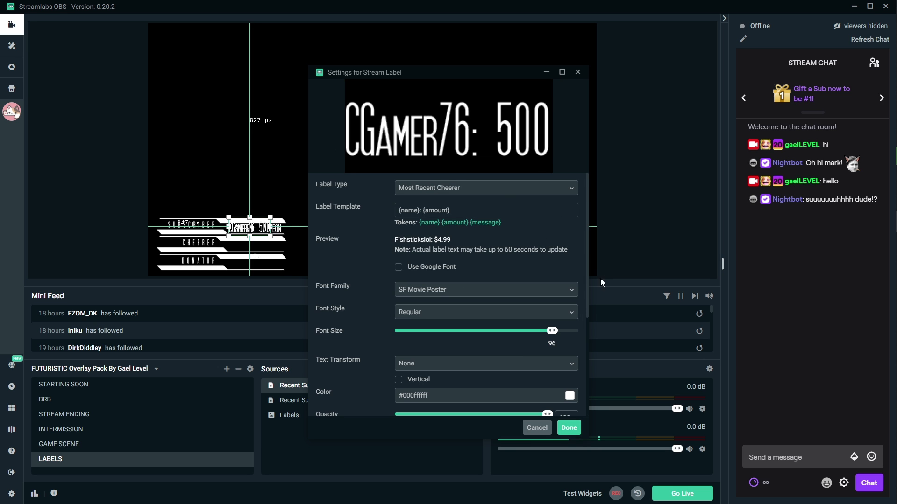
pyautogui.click(562, 428)
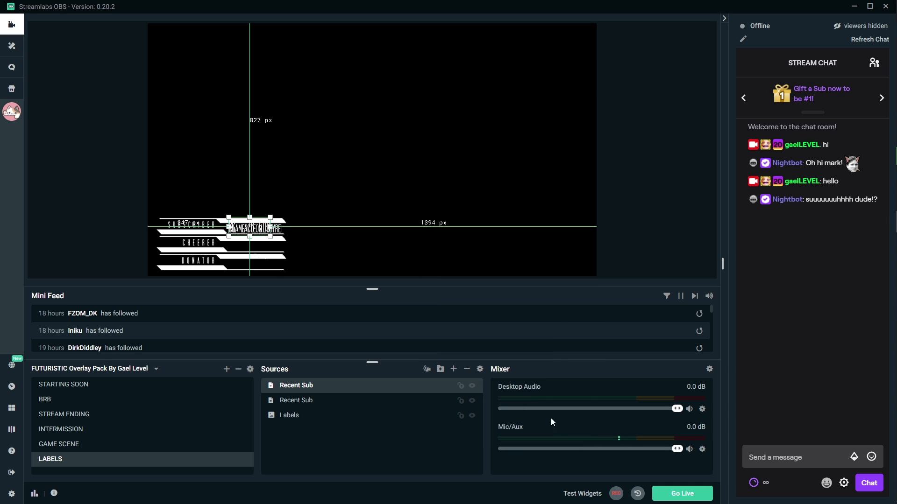
pyautogui.click(239, 225)
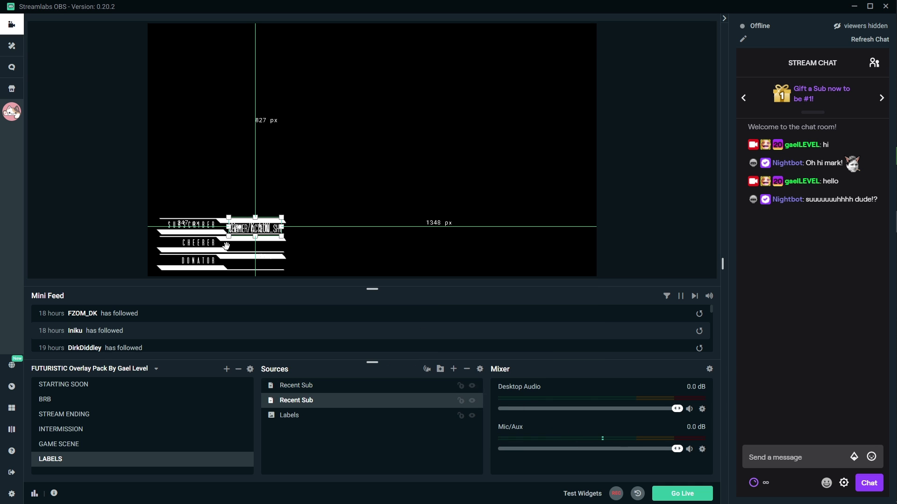
pyautogui.press('Down')
pyautogui.press('Down')
pyautogui.press('Down')
pyautogui.press('Down')
pyautogui.press('Down')
pyautogui.press('Down')
pyautogui.press('Down')
pyautogui.press('Down')
pyautogui.press('Down')
pyautogui.press('Down')
pyautogui.press('Down')
pyautogui.press('Down')
pyautogui.press('Down')
pyautogui.press('Down')
pyautogui.press('Down')
pyautogui.press('Down')
pyautogui.press('Down')
pyautogui.press('Down')
pyautogui.press('Down')
pyautogui.press('Down')
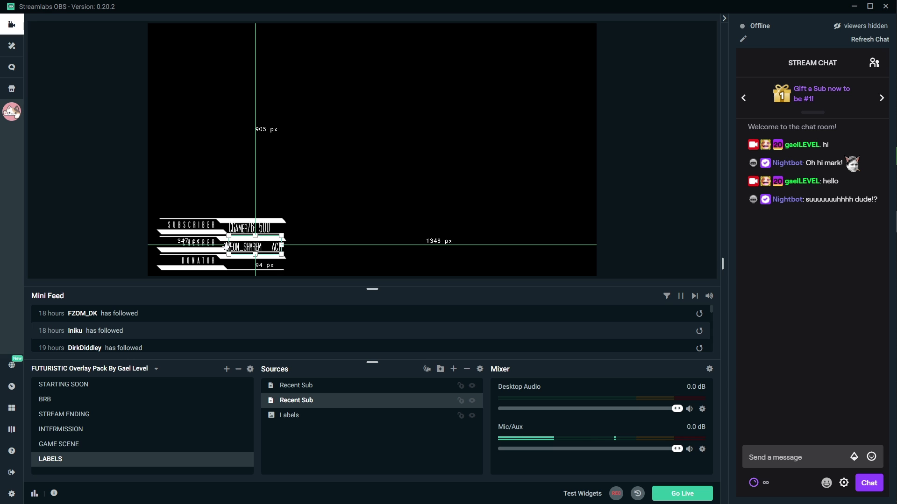
pyautogui.press('Up')
pyautogui.press('Up')
pyautogui.press('Up')
pyautogui.press('Up')
pyautogui.press('Up')
pyautogui.press('Up')
pyautogui.press('Up')
pyautogui.press('Up')
pyautogui.press('Up')
pyautogui.press('Up')
pyautogui.press('Up')
pyautogui.press('Up')
pyautogui.press('Up')
pyautogui.press('Up')
pyautogui.press('Up')
pyautogui.press('Up')
pyautogui.press('Up')
pyautogui.press('Up')
pyautogui.press('Up')
pyautogui.press('Up')
pyautogui.press('Up')
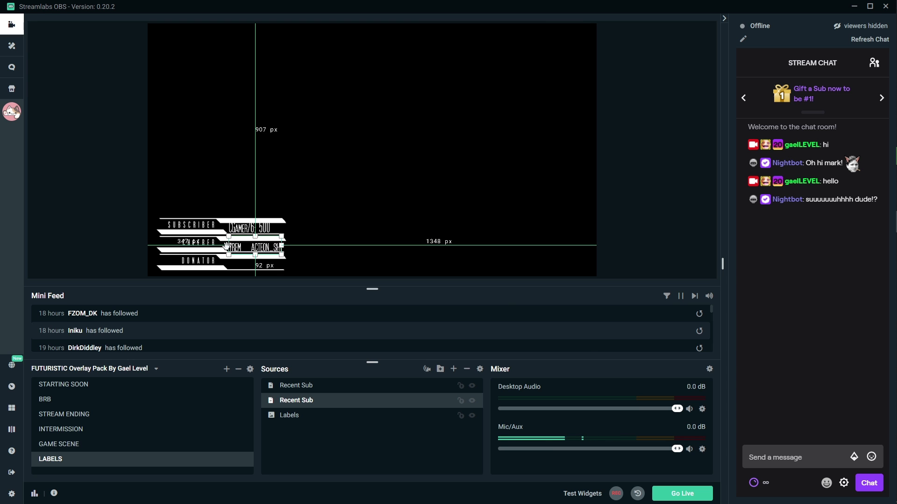
# - Move the cheerer label down into the CHEERER bar, about 911 px from the canvas top, and shrink it slightly
pyautogui.click(296, 385)
pyautogui.press('Down')
pyautogui.press('Down')
pyautogui.press('Down')
pyautogui.press('Down')
pyautogui.press('Down')
pyautogui.press('Down')
pyautogui.press('Down')
pyautogui.press('Down')
pyautogui.press('Down')
pyautogui.press('Down')
pyautogui.press('Down')
pyautogui.press('Down')
pyautogui.press('Down')
pyautogui.press('Down')
pyautogui.press('Down')
pyautogui.press('Down')
pyautogui.press('Down')
pyautogui.press('Down')
pyautogui.press('Down')
pyautogui.press('Down')
pyautogui.press('Down')
pyautogui.press('Down')
pyautogui.press('Down')
pyautogui.press('Down')
pyautogui.press('Down')
pyautogui.press('Down')
pyautogui.press('Down')
pyautogui.press('Down')
pyautogui.press('Down')
pyautogui.press('Down')
pyautogui.press('Down')
pyautogui.press('Down')
pyautogui.press('Down')
pyautogui.press('Down')
pyautogui.press('Down')
pyautogui.press('Down')
pyautogui.press('Down')
pyautogui.press('Down')
pyautogui.press('Down')
pyautogui.press('Down')
pyautogui.moveTo(271, 235); pyautogui.dragTo(267, 237)
pyautogui.press('Up')
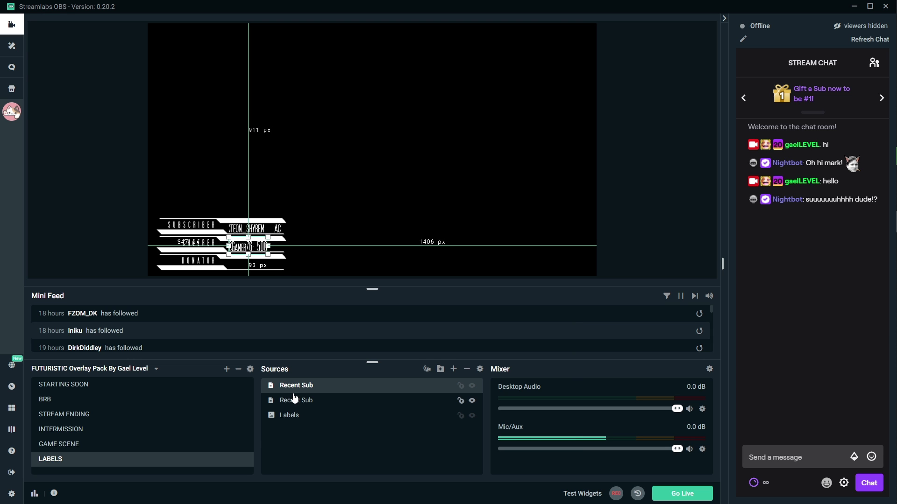
# - Rename the duplicated cheerer label source to Recent Cheerer
pyautogui.rightClick(297, 389)
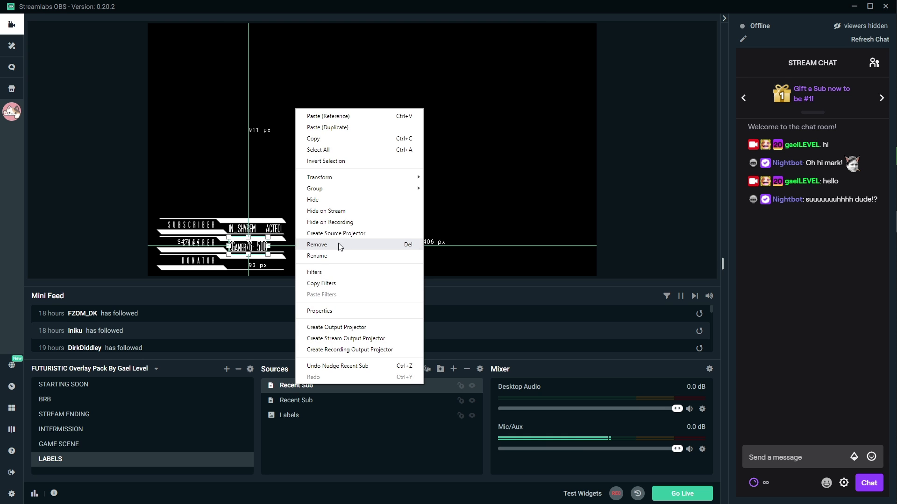
pyautogui.click(328, 255)
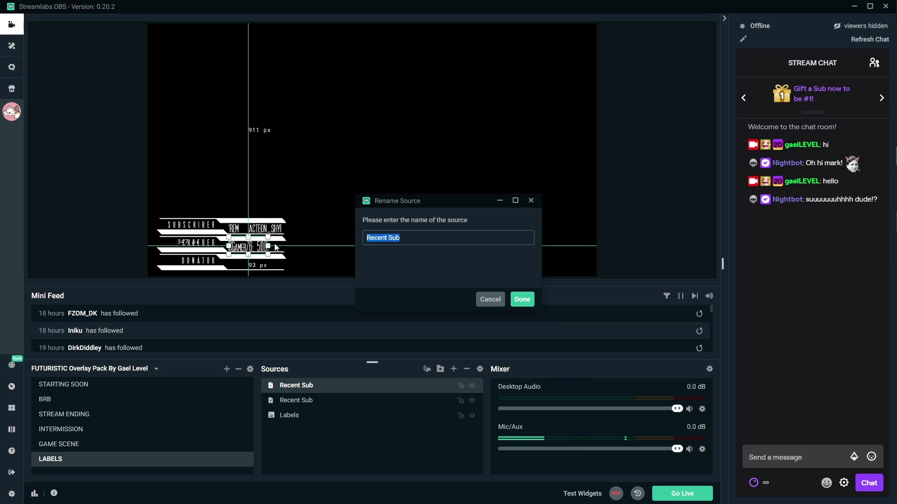
pyautogui.press('BackSpace')
pyautogui.press('BackSpace')
pyautogui.press('BackSpace')
pyautogui.write('Cheerer')
pyautogui.press('Return')
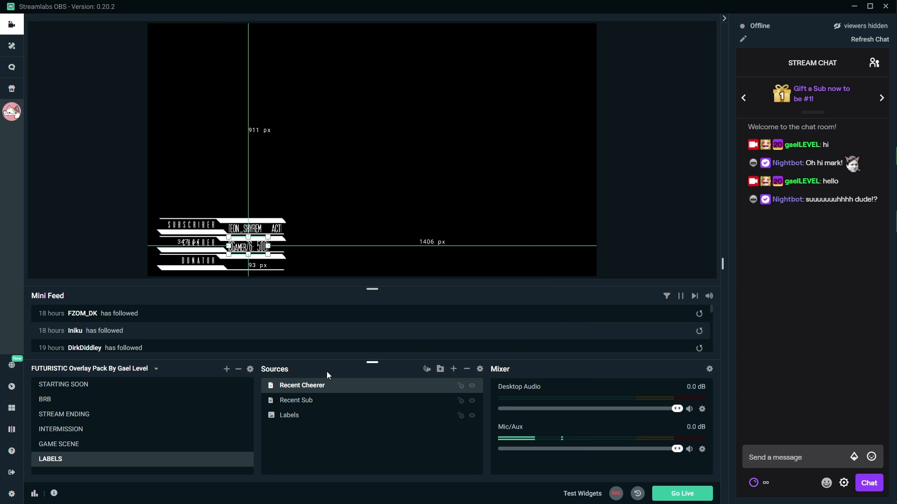
# - Paste another duplicate of the Recent Sub source and set its label type to Most Recent Donor
pyautogui.rightClick(294, 436)
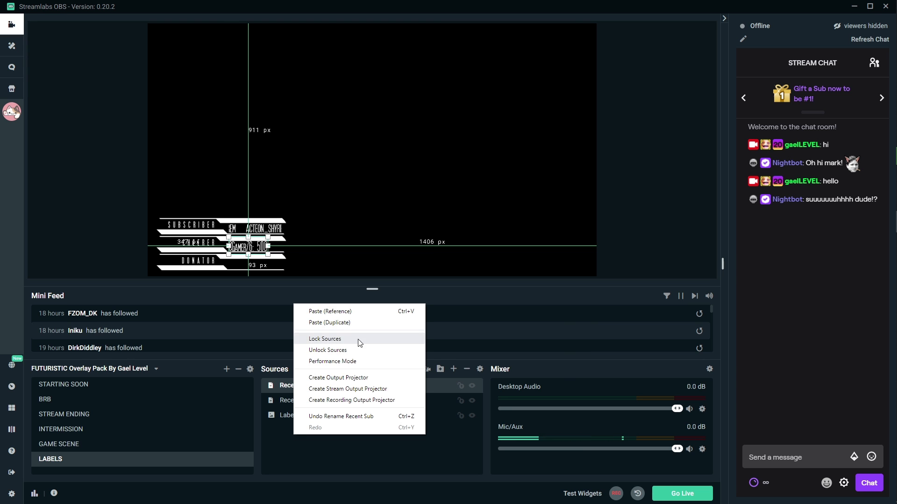
pyautogui.click(346, 322)
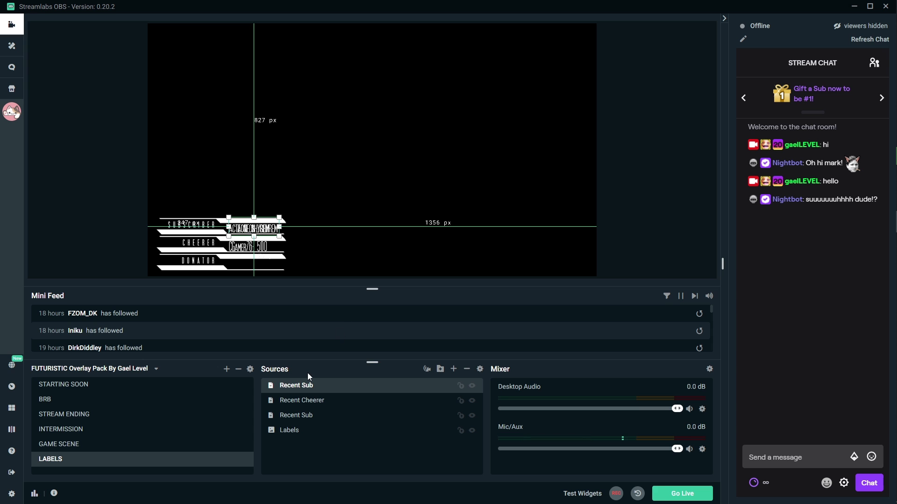
pyautogui.doubleClick(299, 391)
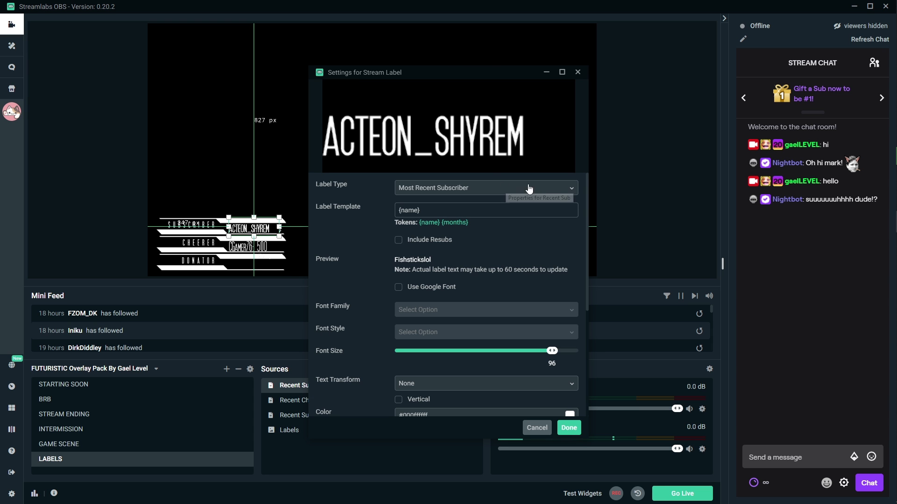
pyautogui.click(573, 188)
pyautogui.scroll(-10, 476, 271)
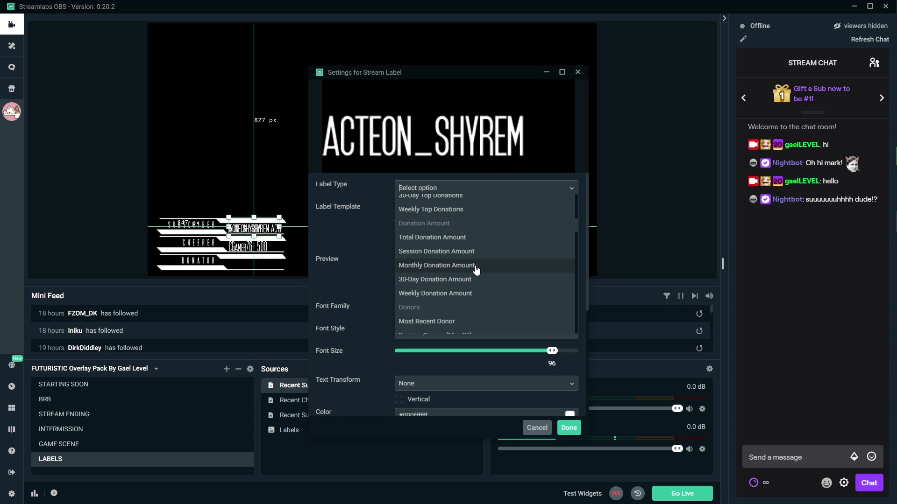
pyautogui.scroll(-3, 477, 271)
pyautogui.click(477, 232)
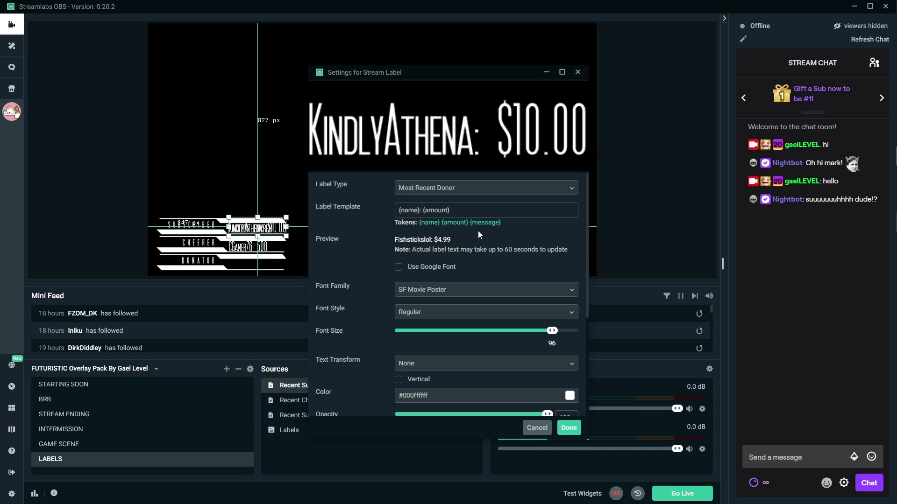
pyautogui.click(569, 429)
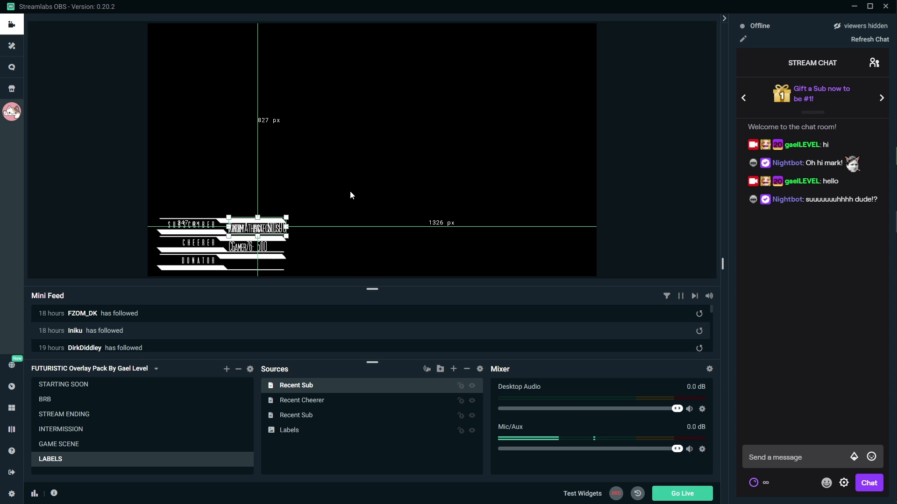
# - Move the donor label down into the DONATOR bar, about 991 px from the canvas top, and shrink it slightly
pyautogui.press('Down')
pyautogui.press('Down')
pyautogui.press('Down')
pyautogui.press('Down')
pyautogui.press('Down')
pyautogui.press('Down')
pyautogui.press('Down')
pyautogui.press('Down')
pyautogui.press('Down')
pyautogui.press('Down')
pyautogui.press('Down')
pyautogui.press('Down')
pyautogui.press('Down')
pyautogui.press('Down')
pyautogui.press('Down')
pyautogui.press('Down')
pyautogui.press('Down')
pyautogui.press('Down')
pyautogui.press('Down')
pyautogui.press('Down')
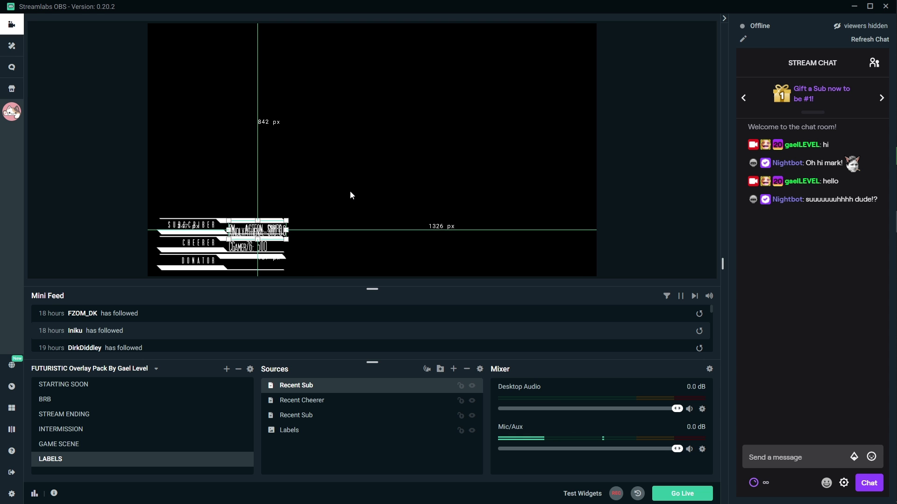
pyautogui.press('Down')
pyautogui.press('Down')
pyautogui.press('Down')
pyautogui.press('Down')
pyautogui.press('Down')
pyautogui.press('Down')
pyautogui.press('Down')
pyautogui.press('Down')
pyautogui.press('Down')
pyautogui.press('Down')
pyautogui.press('Down')
pyautogui.press('Down')
pyautogui.press('Down')
pyautogui.press('Down')
pyautogui.press('Down')
pyautogui.press('Down')
pyautogui.press('Down')
pyautogui.press('Down')
pyautogui.press('Down')
pyautogui.press('Down')
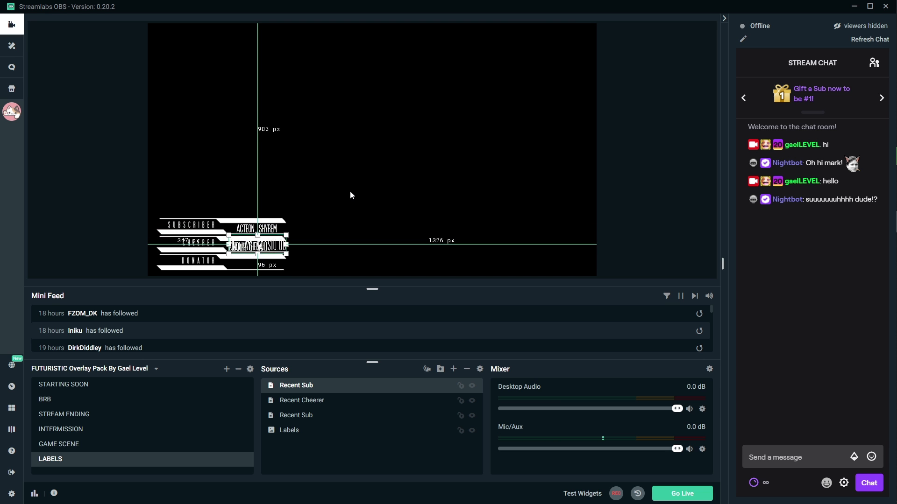
pyautogui.press('Down')
pyautogui.press('Down')
pyautogui.press('Down')
pyautogui.press('Down')
pyautogui.press('Down')
pyautogui.press('Down')
pyautogui.press('Down')
pyautogui.press('Down')
pyautogui.press('Down')
pyautogui.press('Down')
pyautogui.press('Down')
pyautogui.press('Down')
pyautogui.press('Down')
pyautogui.press('Down')
pyautogui.press('Down')
pyautogui.press('Down')
pyautogui.press('Down')
pyautogui.press('Down')
pyautogui.press('Down')
pyautogui.press('Down')
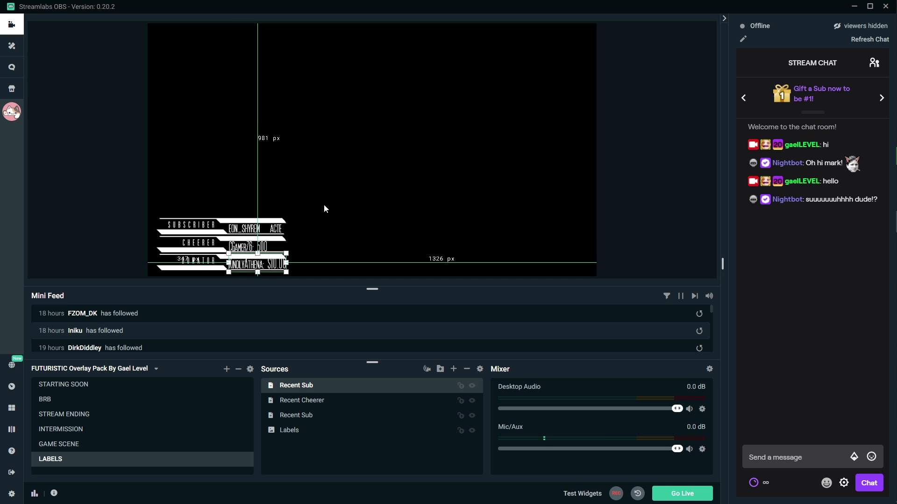
pyautogui.moveTo(288, 254); pyautogui.dragTo(282, 259)
# - Rename the duplicated donor label source to Recent Donator
pyautogui.rightClick(297, 261)
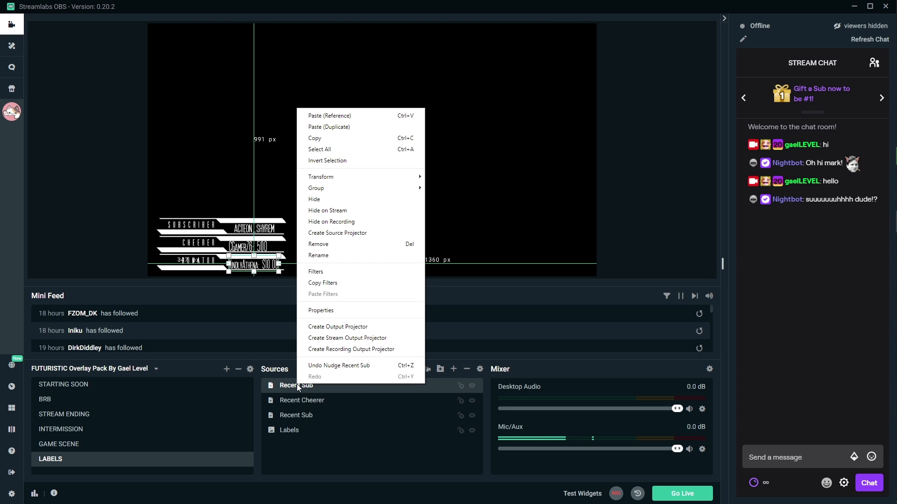
pyautogui.click(318, 255)
pyautogui.write('Recent Donator')
pyautogui.press('Return')
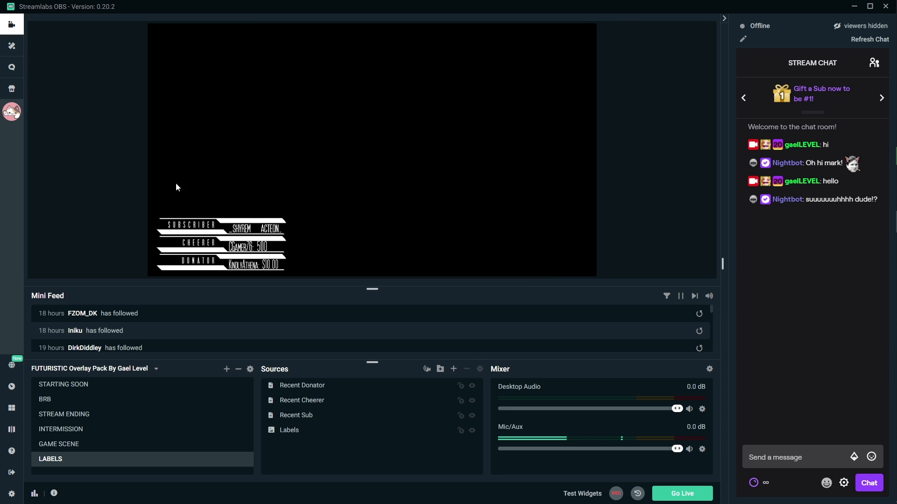
# - Copy the Scroll filter from the Recent Sub source and paste it onto Recent Cheerer and Recent Donator
pyautogui.click(301, 420)
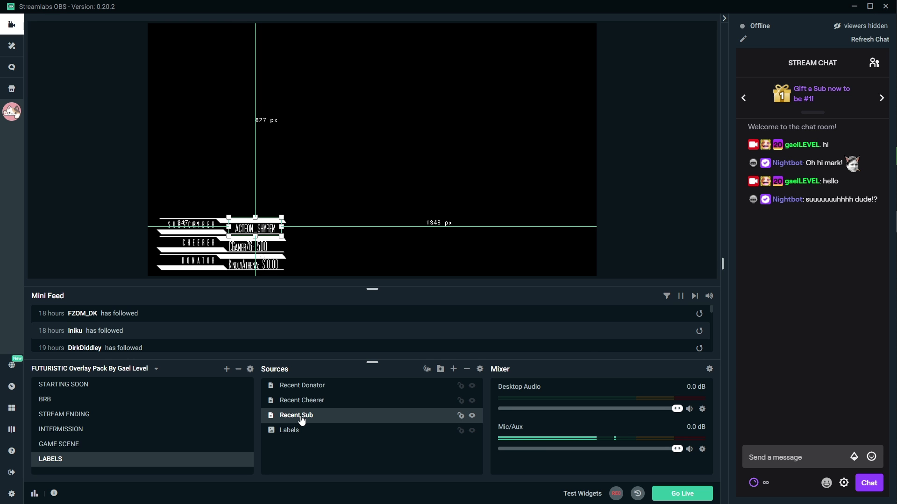
pyautogui.rightClick(301, 418)
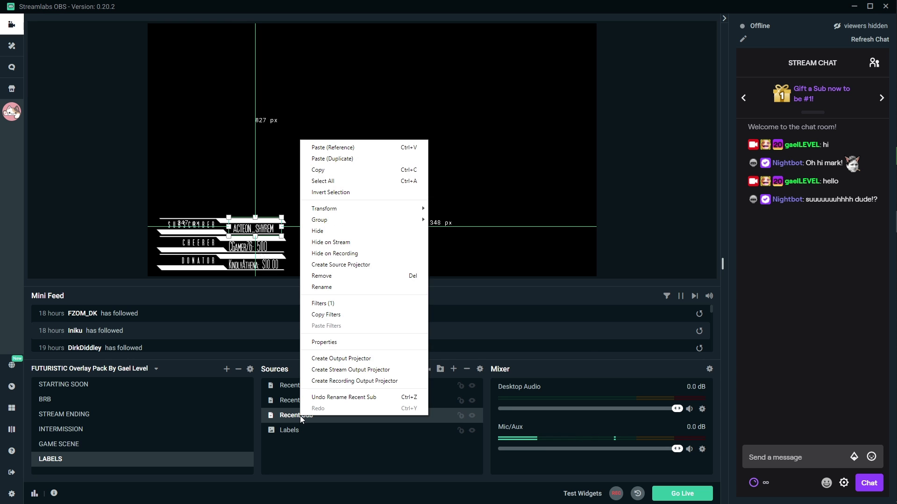
pyautogui.click(338, 320)
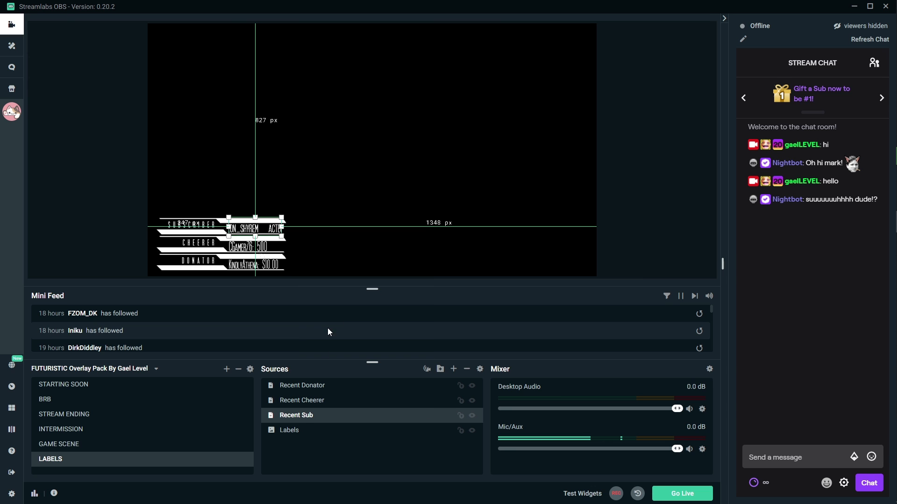
pyautogui.click(303, 403)
pyautogui.rightClick(303, 407)
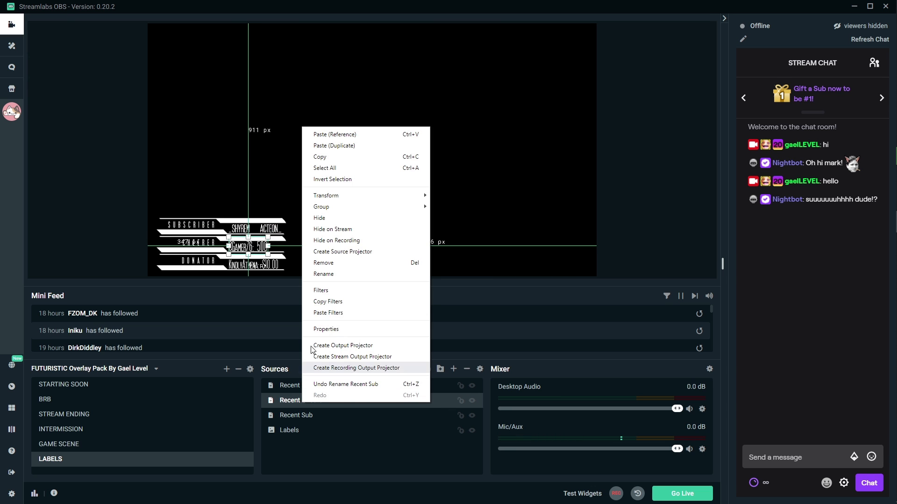
pyautogui.click(326, 316)
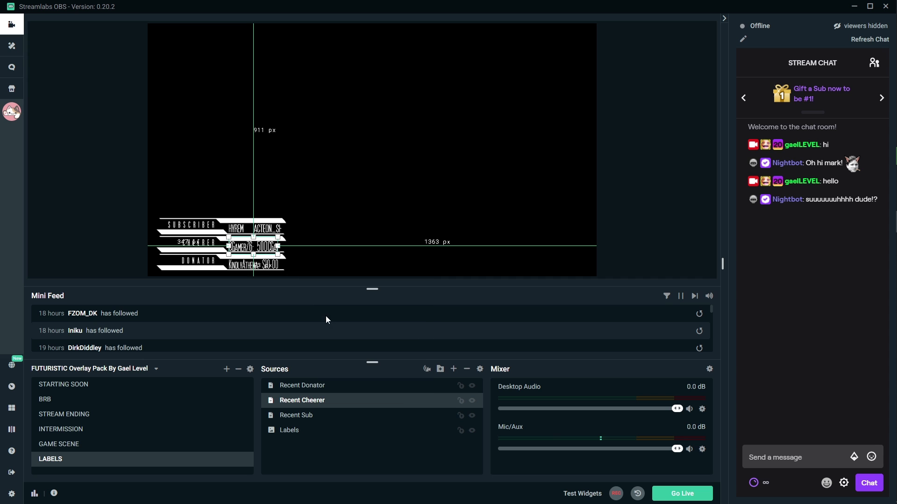
pyautogui.click(290, 388)
pyautogui.rightClick(290, 388)
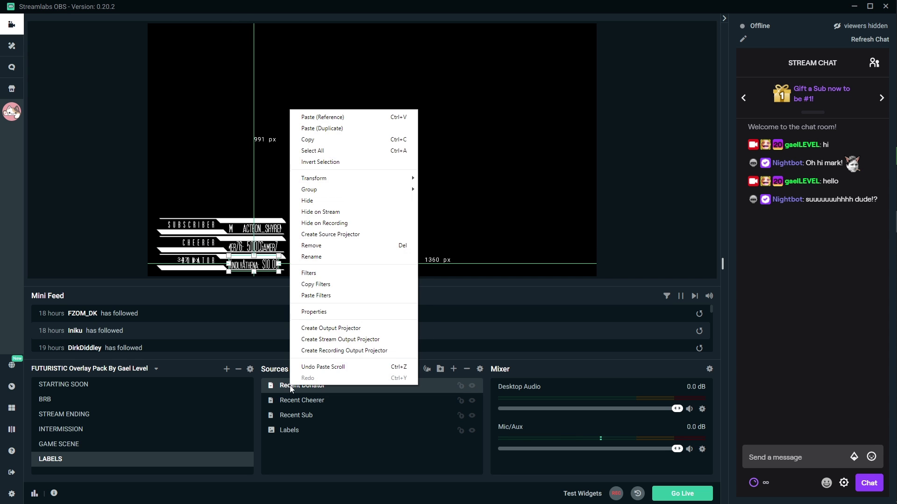
pyautogui.click(306, 295)
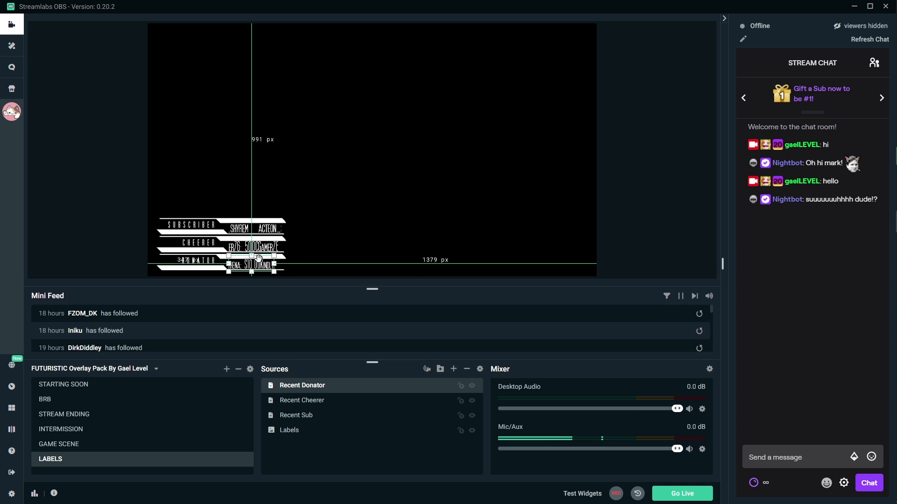
# - Open the Recent Cheerer source's filters and inspect the pasted Scroll settings against the canvas
pyautogui.click(298, 405)
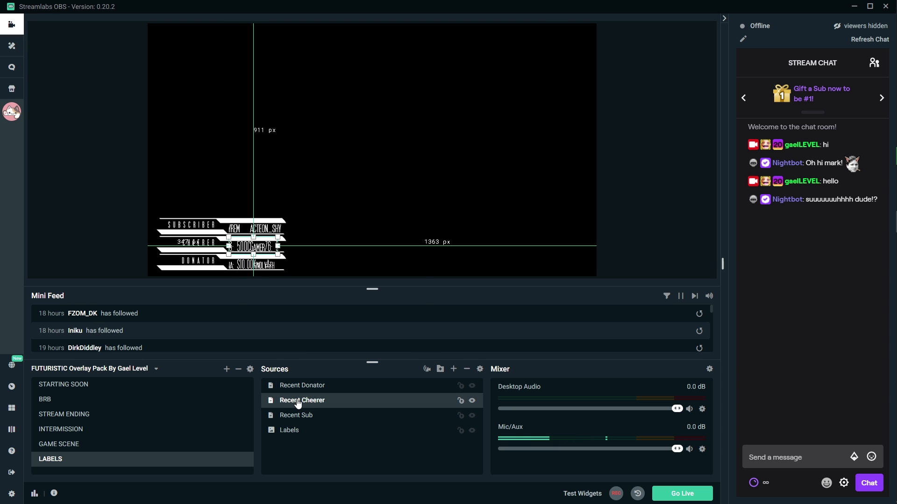
pyautogui.rightClick(298, 404)
pyautogui.click(302, 289)
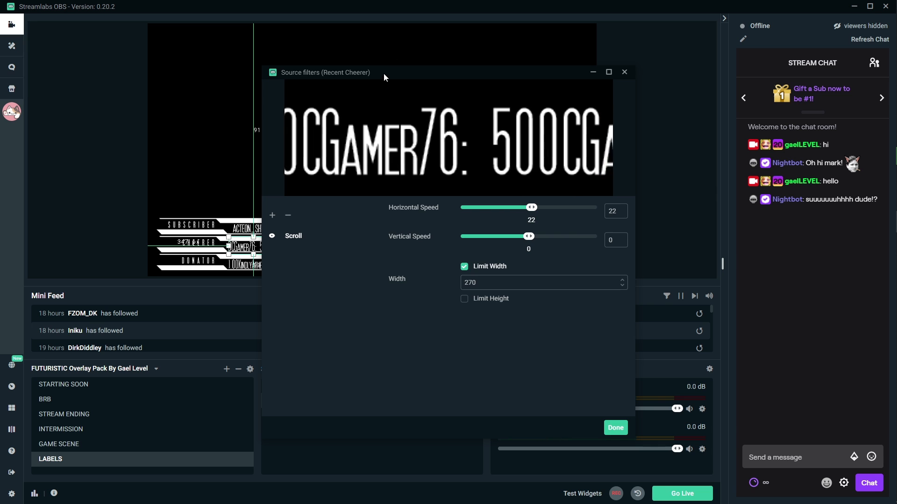
pyautogui.moveTo(383, 74); pyautogui.dragTo(442, 45)
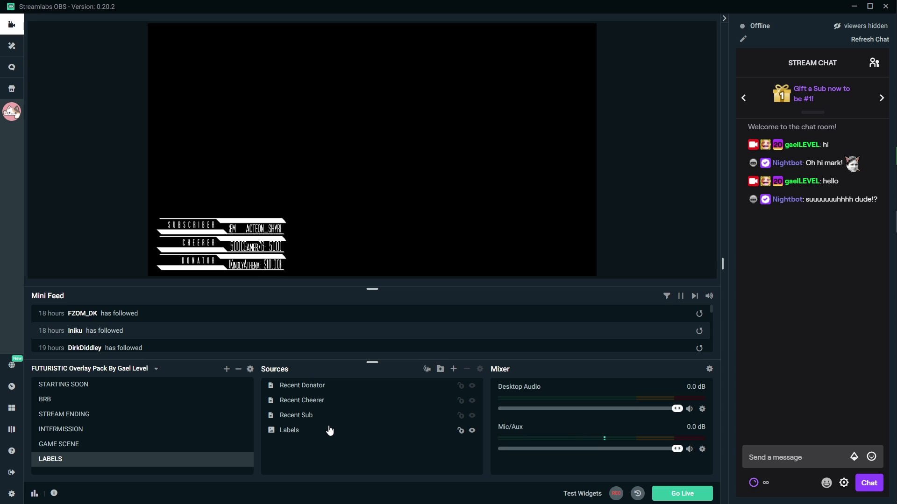
# - Change the Recent Sub label's font family to Calibri and accept its settings
pyautogui.doubleClick(296, 415)
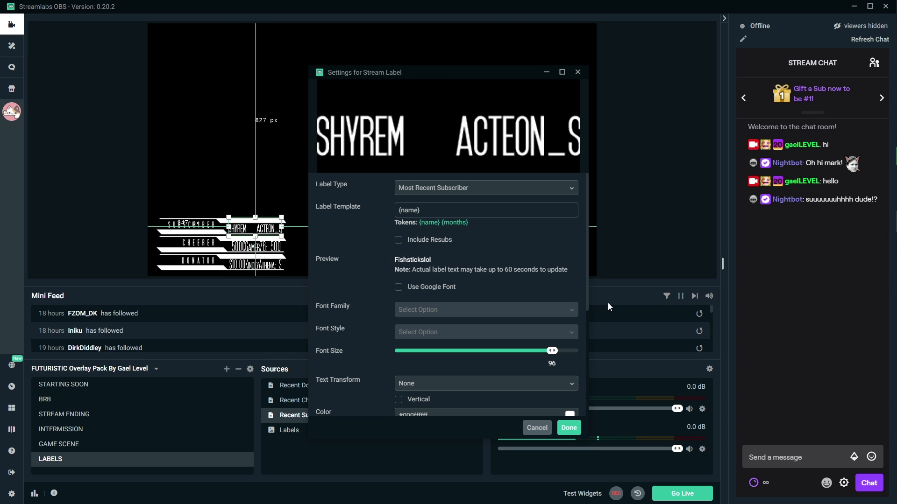
pyautogui.click(574, 312)
pyautogui.write('calib')
pyautogui.click(421, 340)
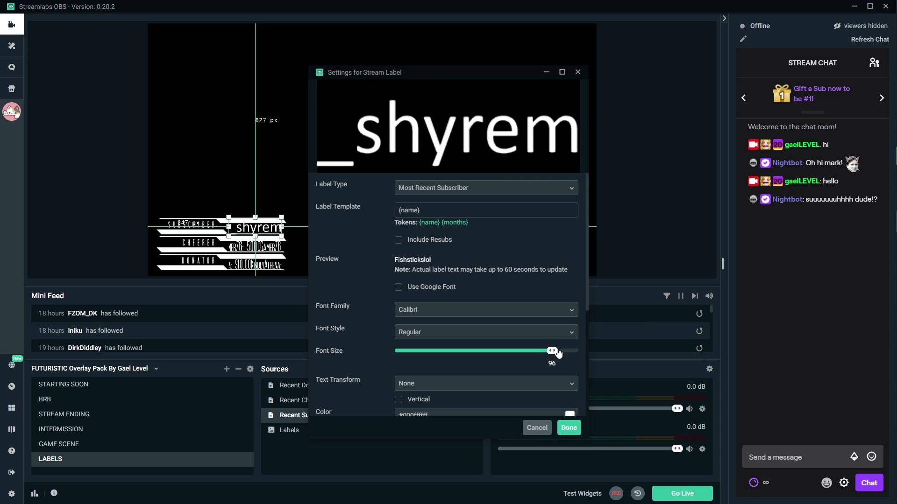
pyautogui.click(574, 311)
pyautogui.scroll(-10, 574, 351)
pyautogui.click(337, 228)
pyautogui.click(569, 427)
# - Change the Recent Cheerer label's font family to Calibri and accept its settings
pyautogui.doubleClick(257, 246)
pyautogui.click(573, 289)
pyautogui.write('calib')
pyautogui.click(407, 321)
pyautogui.click(568, 428)
# - Change the Recent Donator label's font family to Calibri and accept its settings
pyautogui.doubleClick(257, 264)
pyautogui.click(573, 290)
pyautogui.write('calib')
pyautogui.click(407, 320)
pyautogui.click(568, 428)
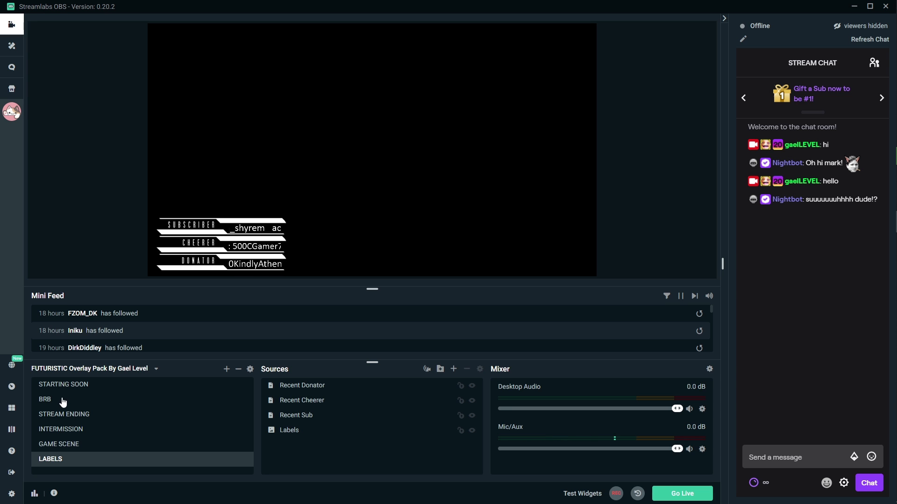
# - Add the existing LABELS scene as a scene source in GAME SCENE
pyautogui.click(60, 445)
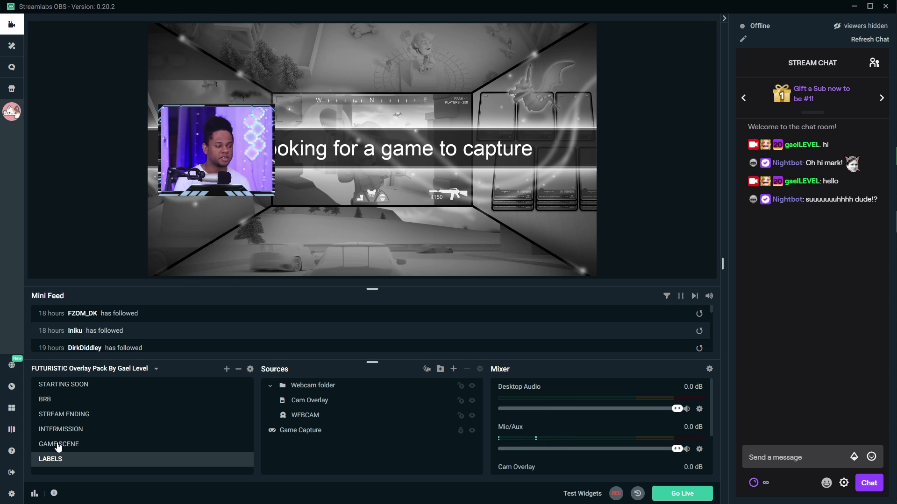
pyautogui.click(454, 369)
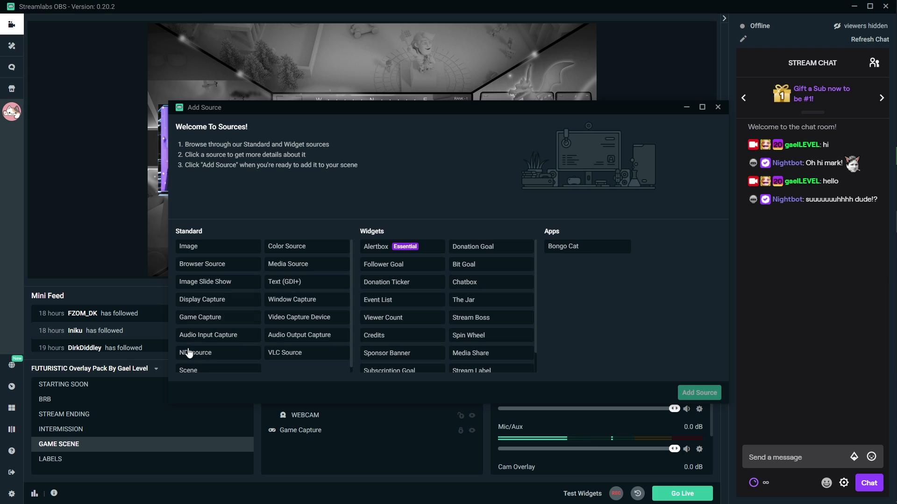
pyautogui.scroll(-1, 198, 373)
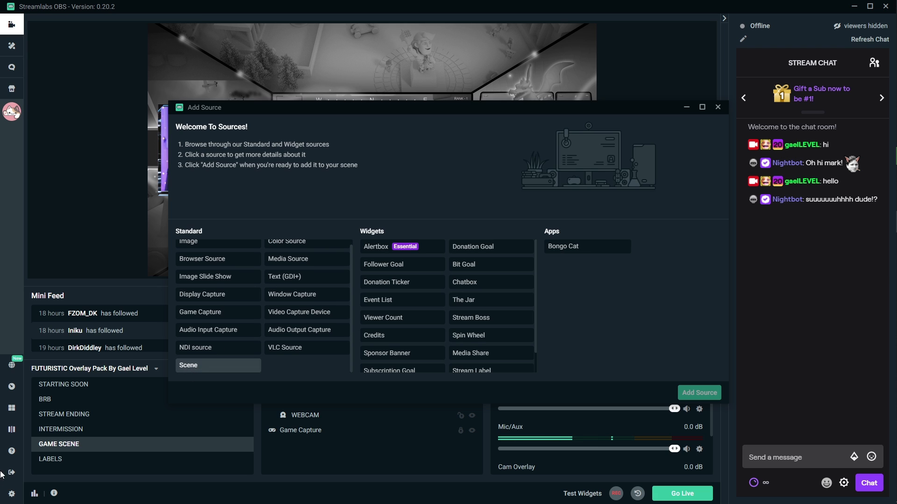
pyautogui.click(199, 365)
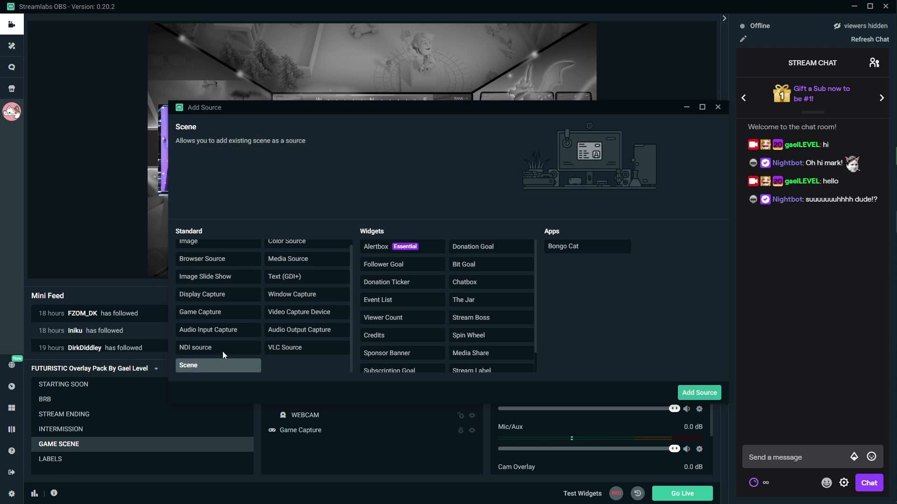
pyautogui.click(699, 396)
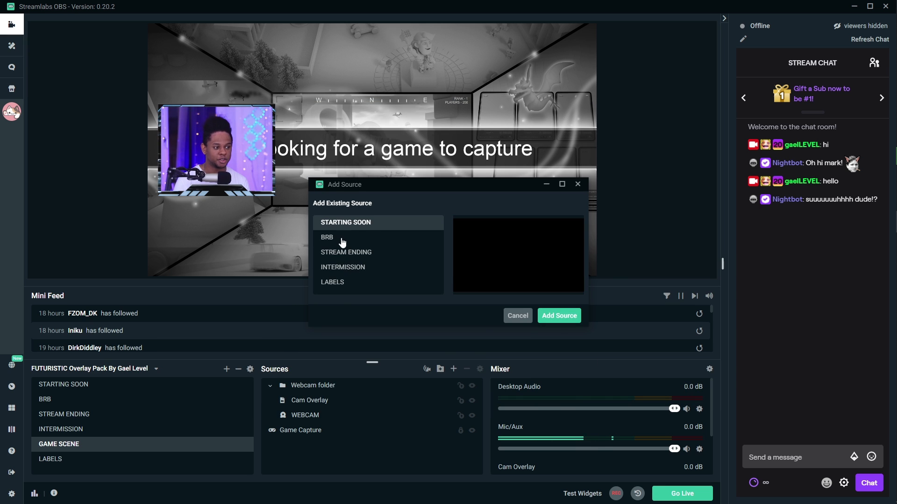
pyautogui.click(342, 285)
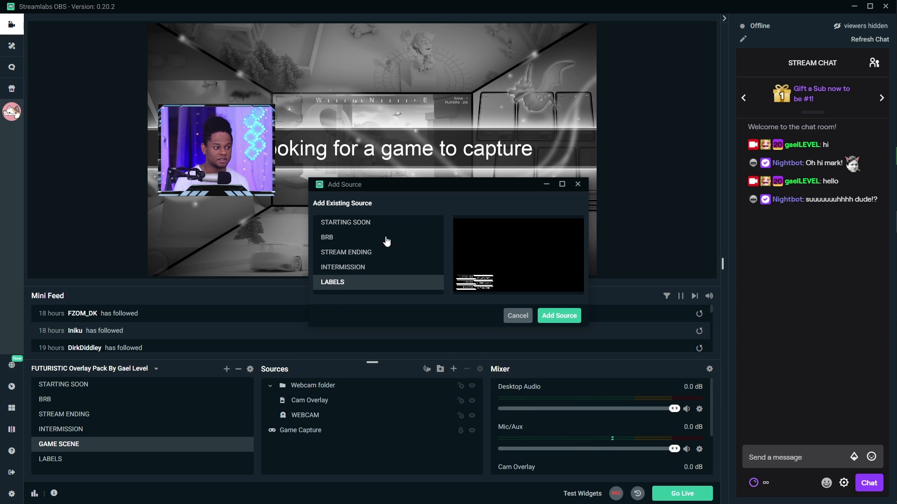
pyautogui.click(562, 318)
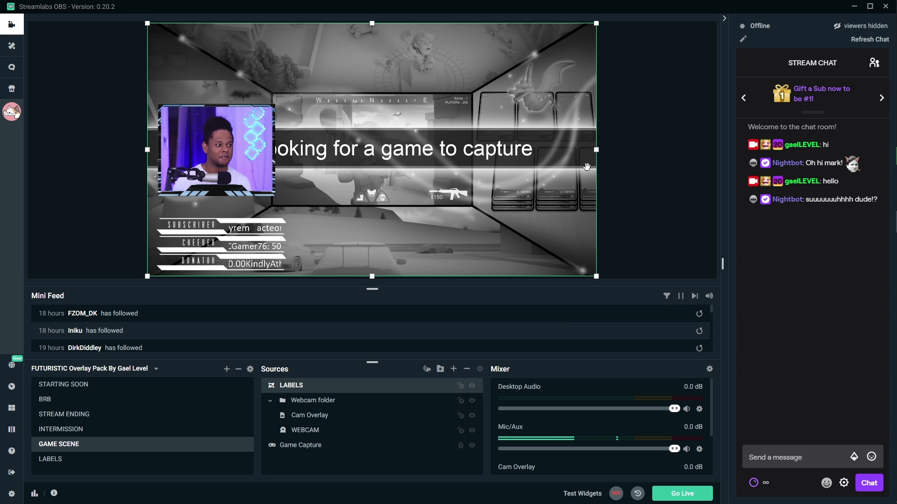
# - Crop the LABELS source around its three bars and place it, slightly reduced, near the canvas's right edge, about 438 px from the top
pyautogui.moveTo(597, 149); pyautogui.dragTo(294, 177)
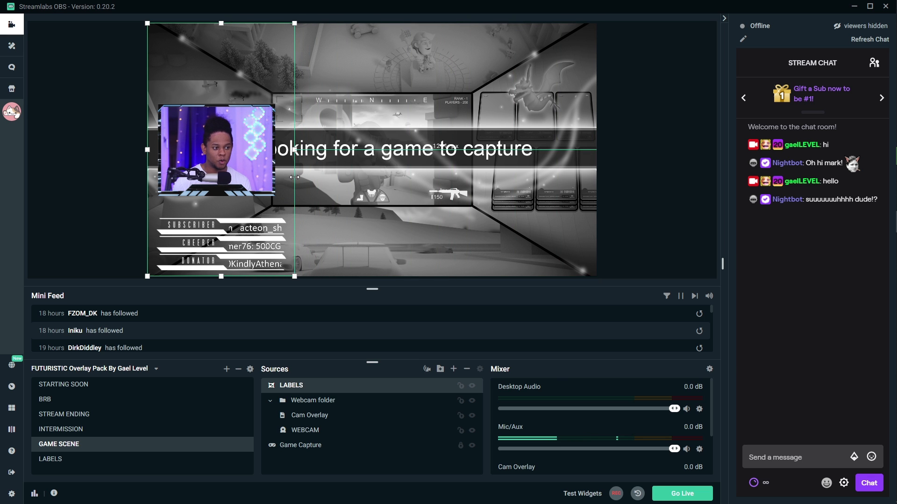
pyautogui.moveTo(221, 23); pyautogui.dragTo(218, 215)
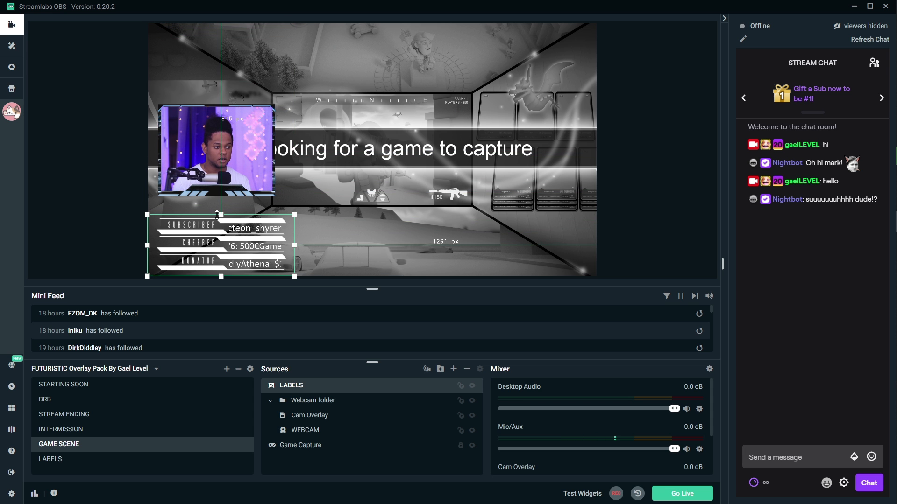
pyautogui.moveTo(185, 269); pyautogui.dragTo(493, 164)
pyautogui.moveTo(530, 133); pyautogui.dragTo(531, 142)
pyautogui.moveTo(265, 213); pyautogui.dragTo(525, 142)
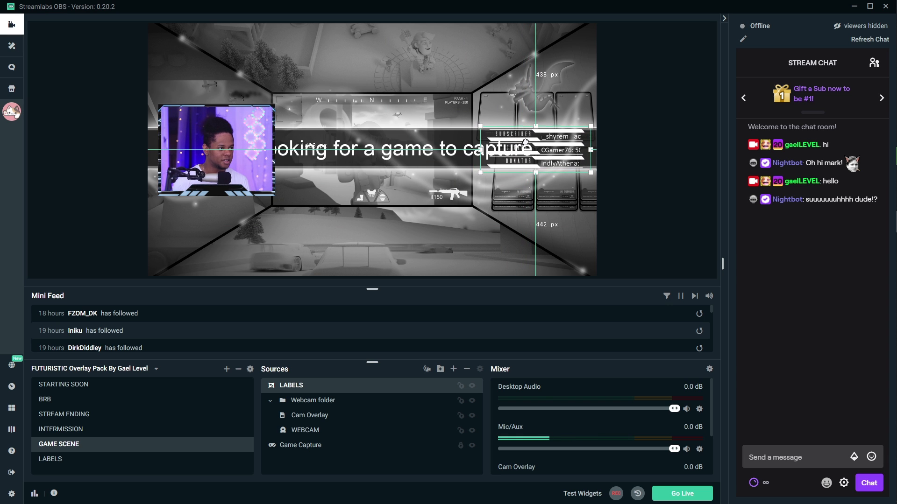
# - Add a Media Source with gameplay footage to GAME SCENE and order it below the Webcam folder, directly above Game Capture
pyautogui.click(454, 370)
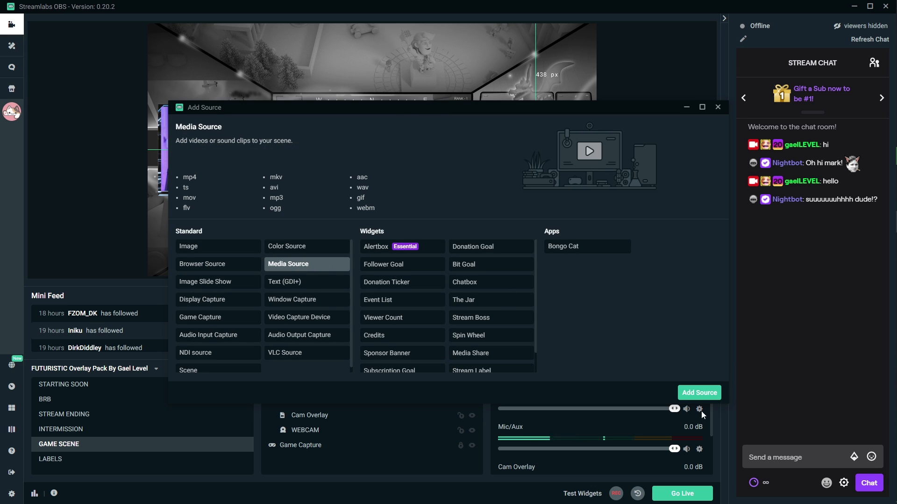
pyautogui.click(691, 393)
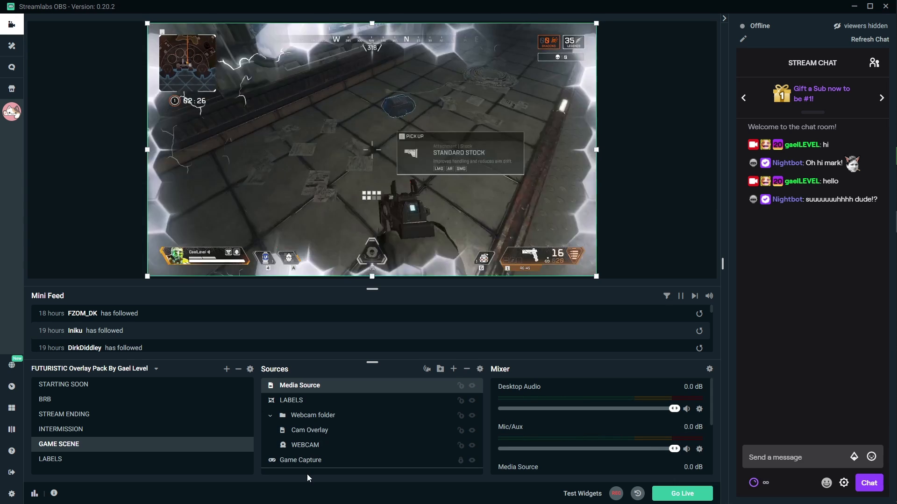
pyautogui.moveTo(308, 463); pyautogui.dragTo(302, 459)
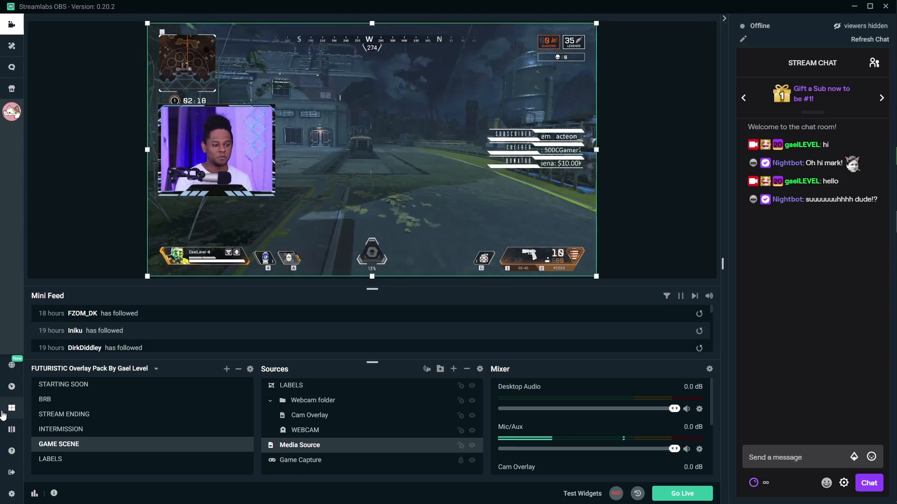
# - Review the Shutdown source when not visible option in the INTERMISSION scene's Chat Box source properties and accept the settings
pyautogui.click(52, 431)
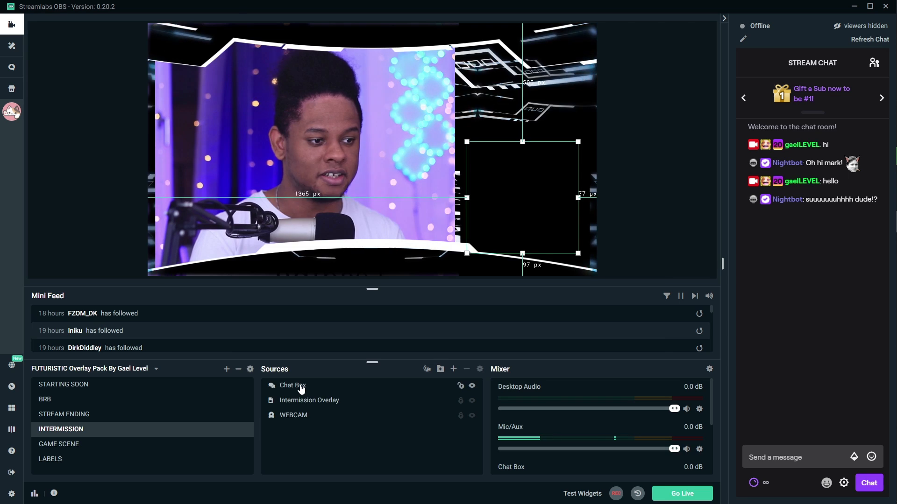
pyautogui.doubleClick(296, 386)
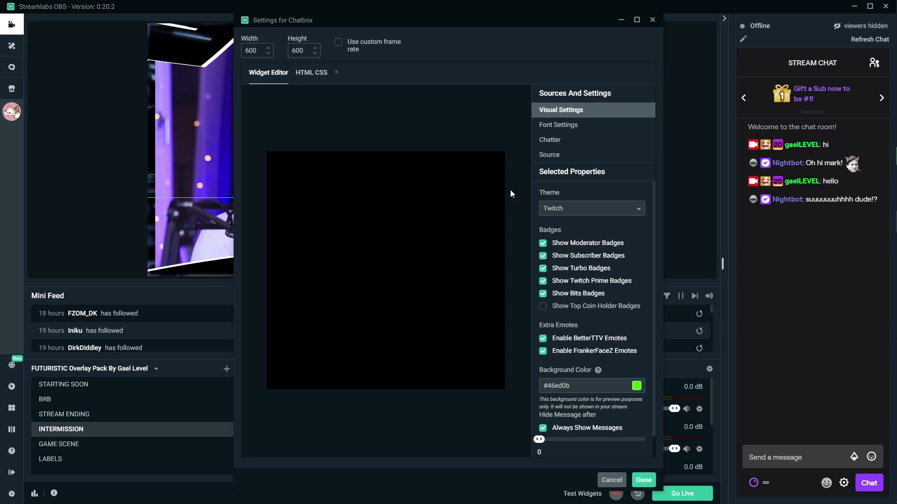
pyautogui.click(552, 155)
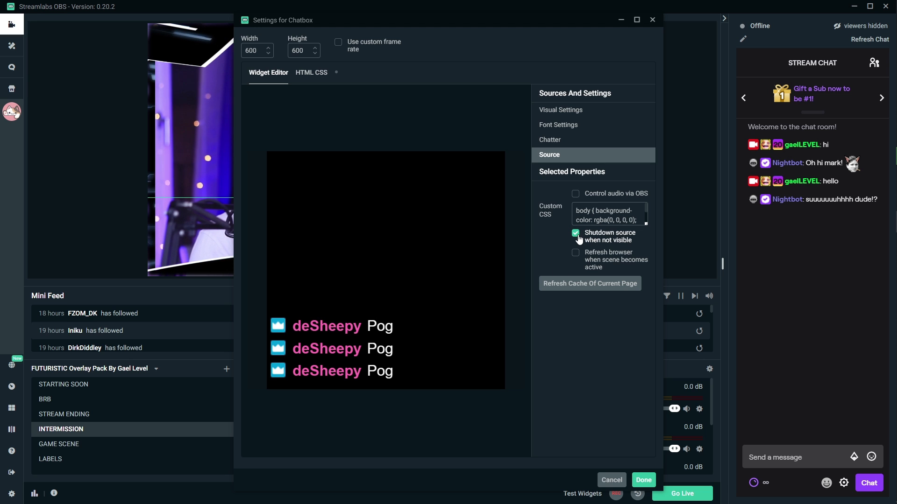
pyautogui.click(644, 480)
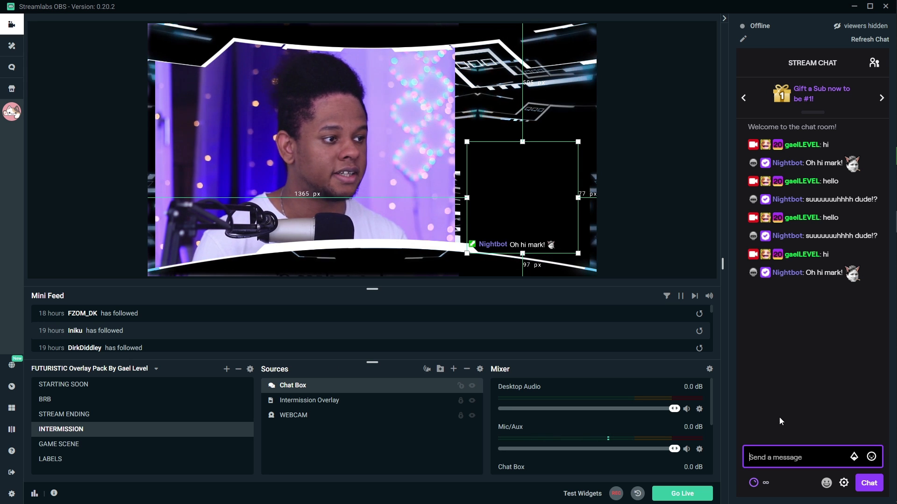
# - Add the existing LABELS scene as a source in the INTERMISSION scene, cropped to its three bars and placed just above the chat messages
pyautogui.click(66, 445)
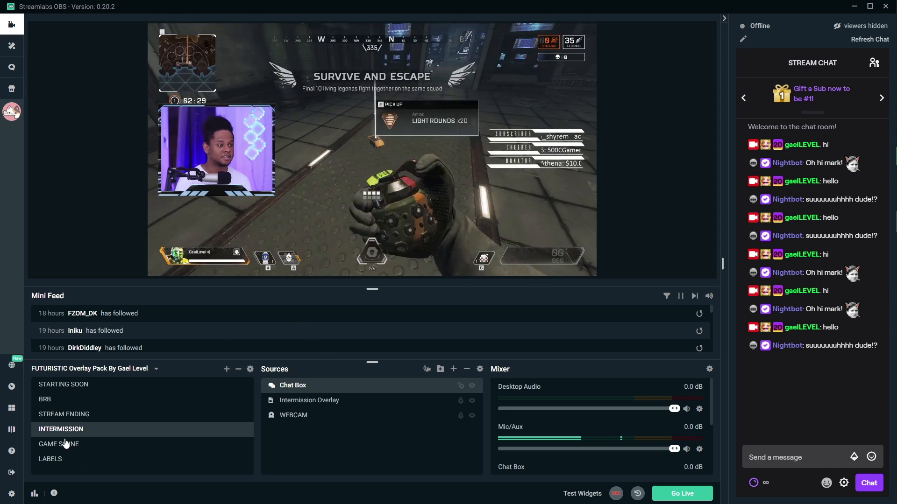
pyautogui.click(66, 430)
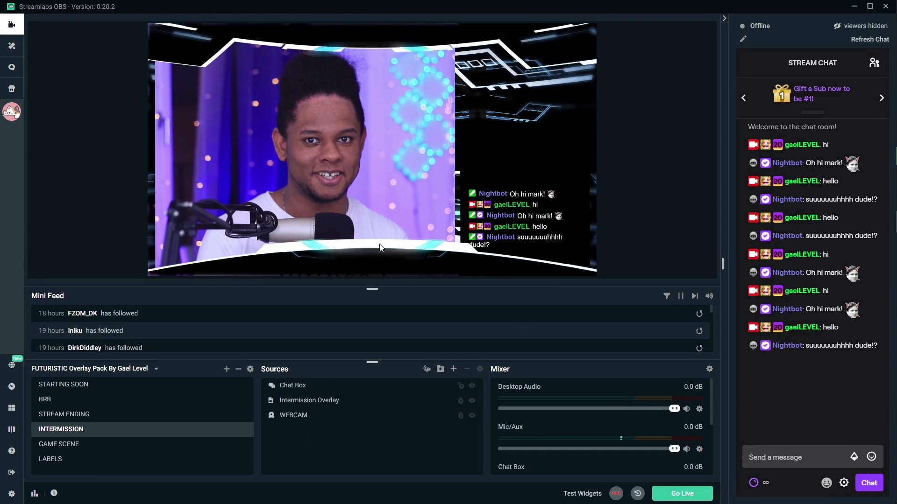
pyautogui.click(454, 370)
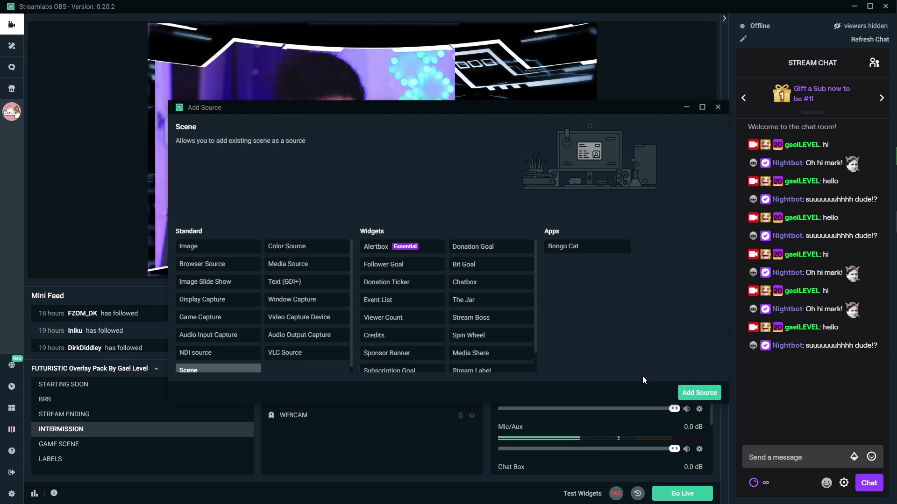
pyautogui.click(710, 394)
pyautogui.click(337, 282)
pyautogui.click(559, 316)
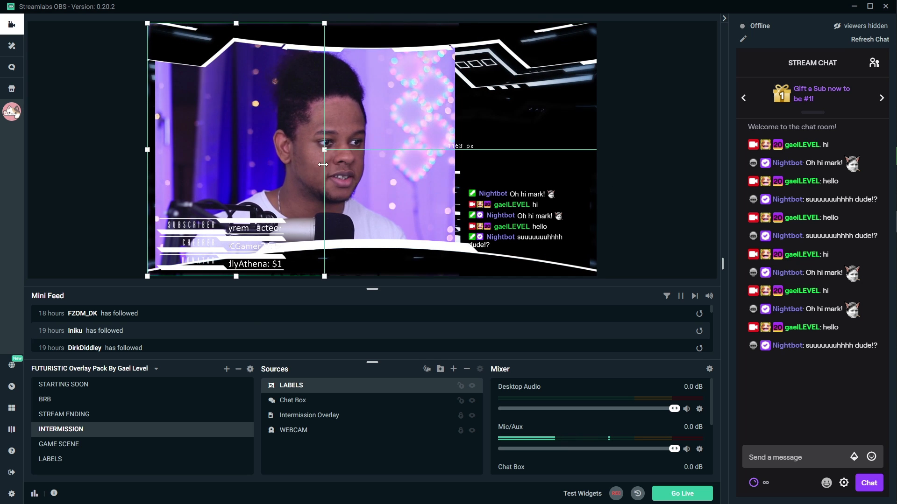
pyautogui.moveTo(480, 119); pyautogui.dragTo(500, 125)
pyautogui.click(84, 150)
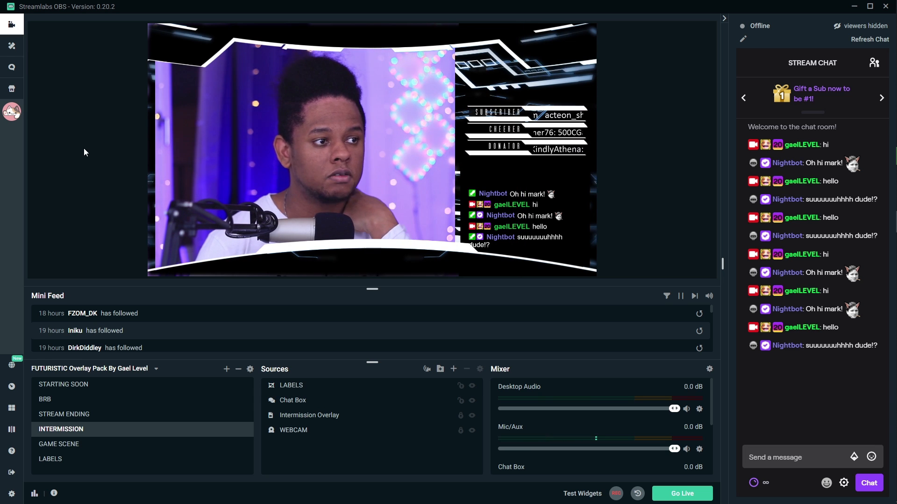
# - Replace the local video file of the Starting Overlay media source in the STARTING SOON scene with the Starting Soon animation
pyautogui.click(90, 390)
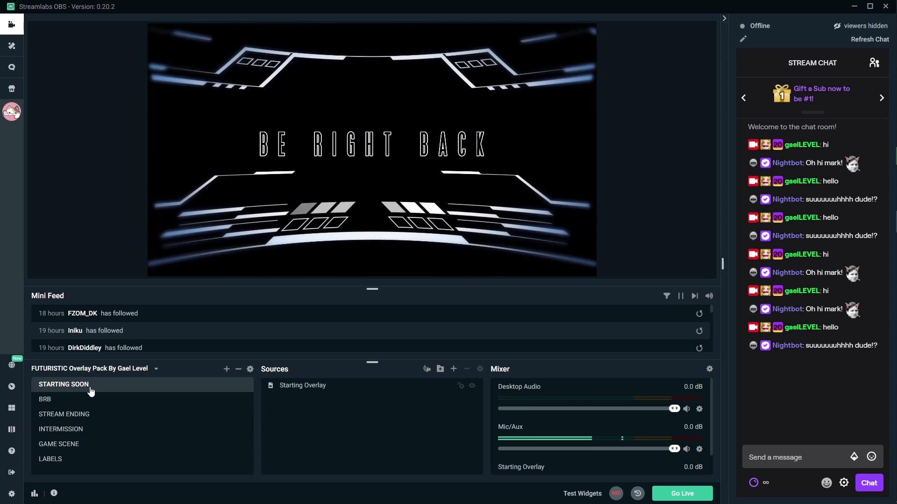
pyautogui.click(79, 400)
pyautogui.click(96, 386)
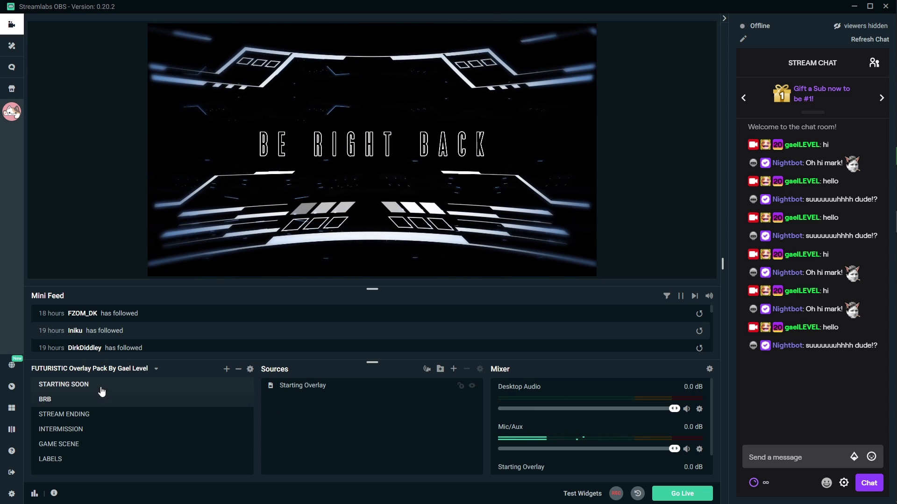
pyautogui.doubleClick(309, 385)
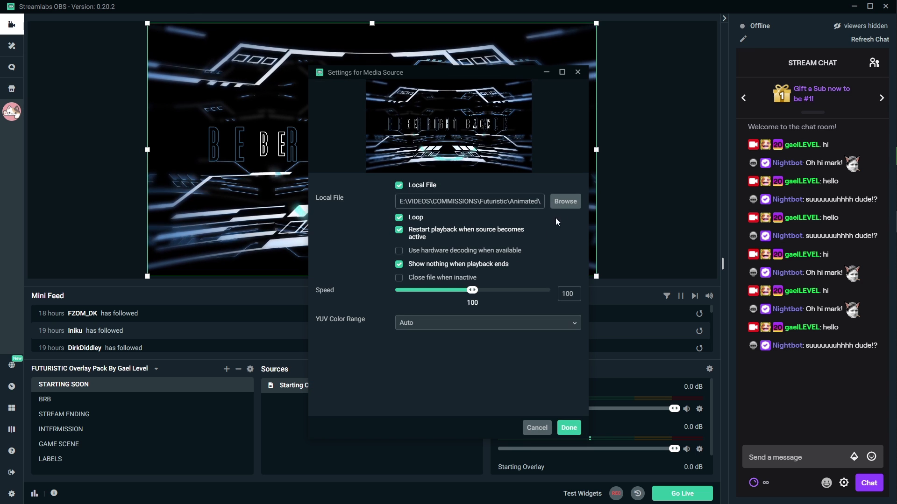
pyautogui.click(564, 201)
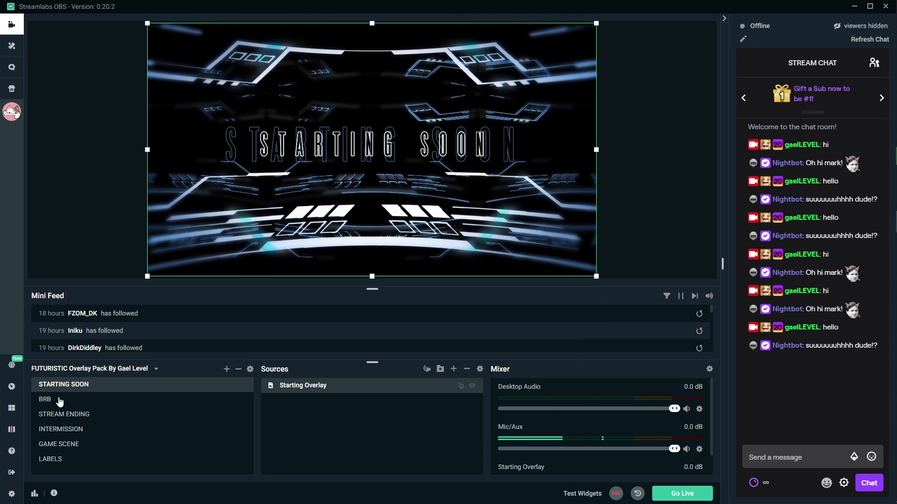
# - Reorder the scene list so that INTERMISSION and GAME SCENE come directly after STARTING SOON, ahead of BRB
pyautogui.click(60, 401)
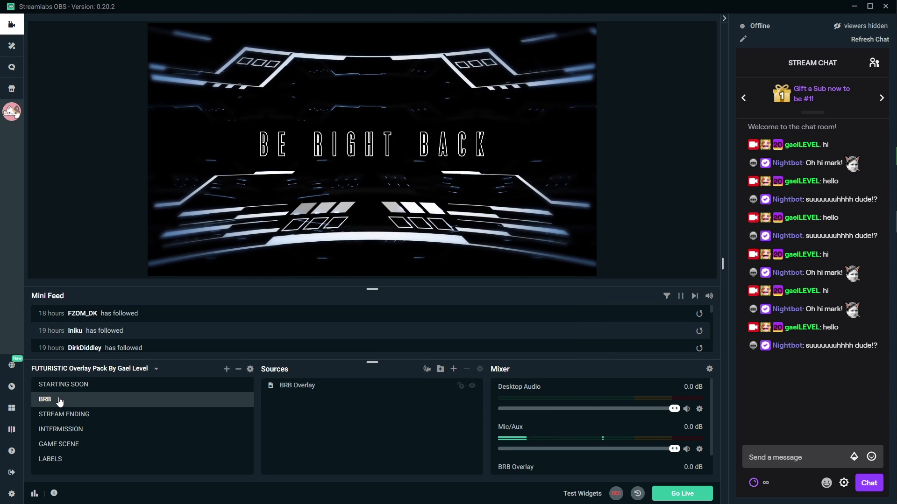
pyautogui.click(61, 414)
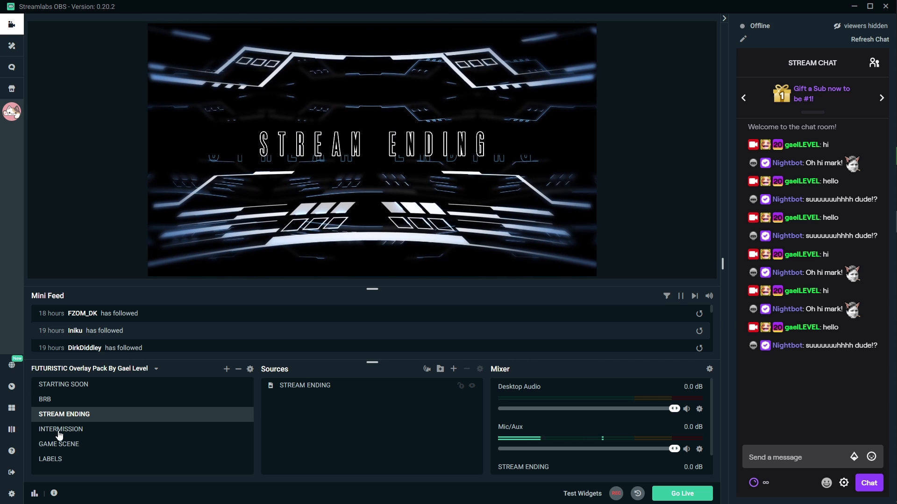
pyautogui.click(64, 430)
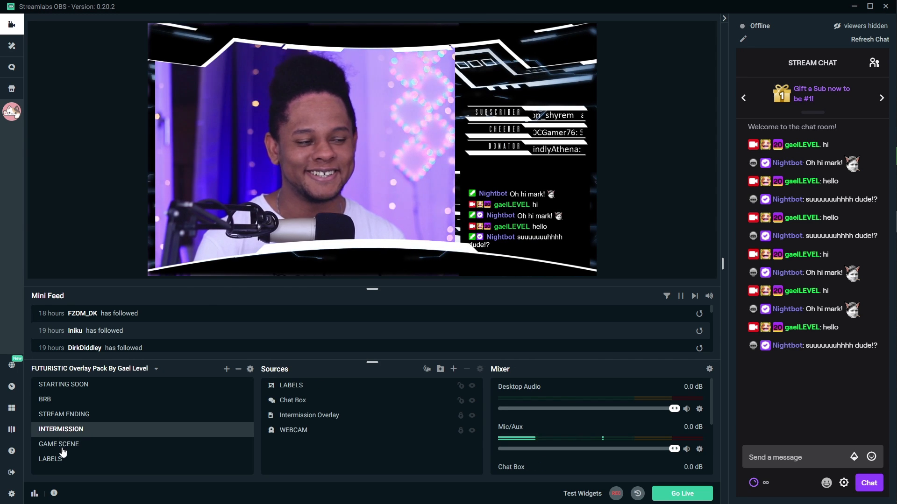
pyautogui.click(61, 445)
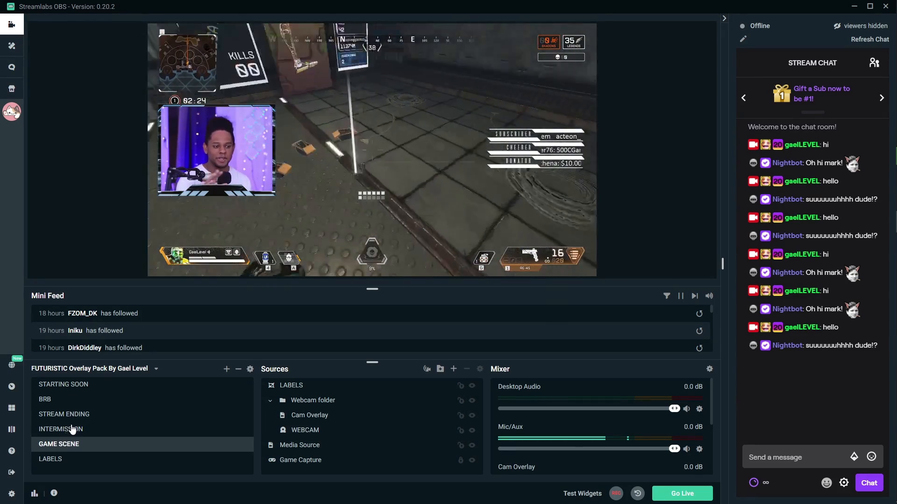
pyautogui.moveTo(67, 427); pyautogui.dragTo(70, 402)
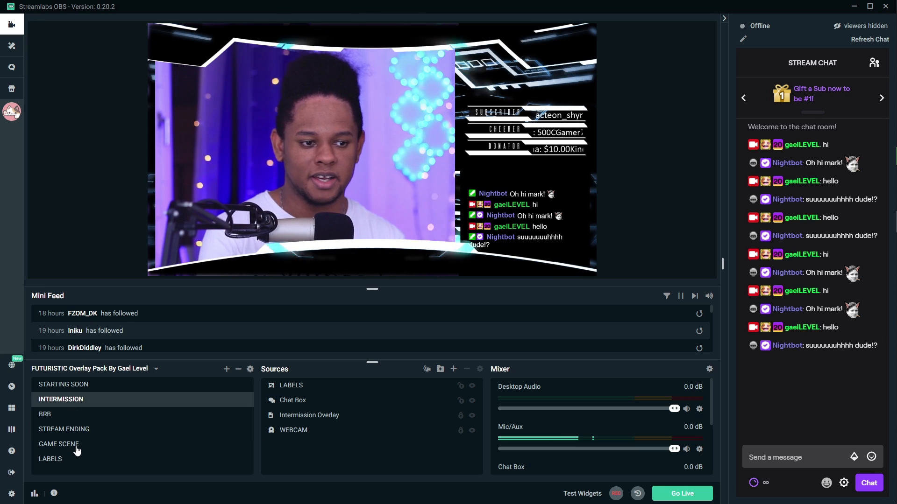
pyautogui.moveTo(70, 449); pyautogui.dragTo(72, 417)
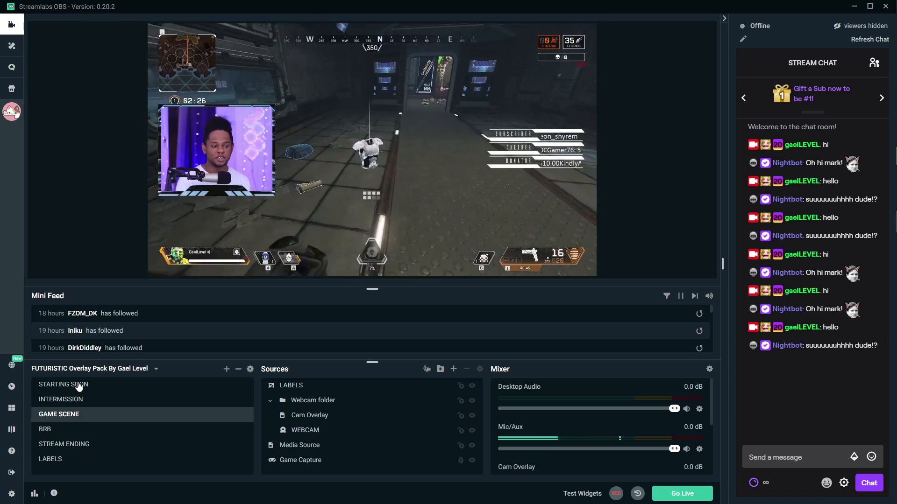
# - Preview the scenes in list order, from STARTING SOON through INTERMISSION, GAME SCENE and BRB to STREAM ENDING
pyautogui.click(79, 387)
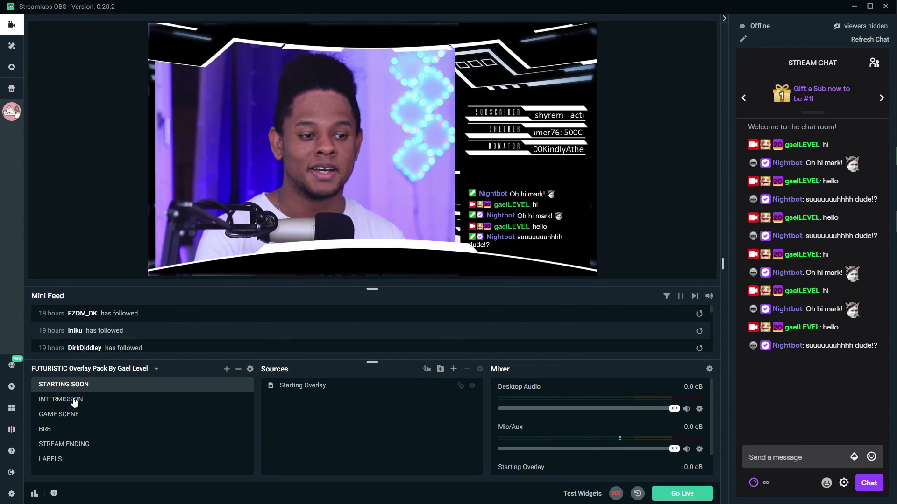
pyautogui.click(73, 400)
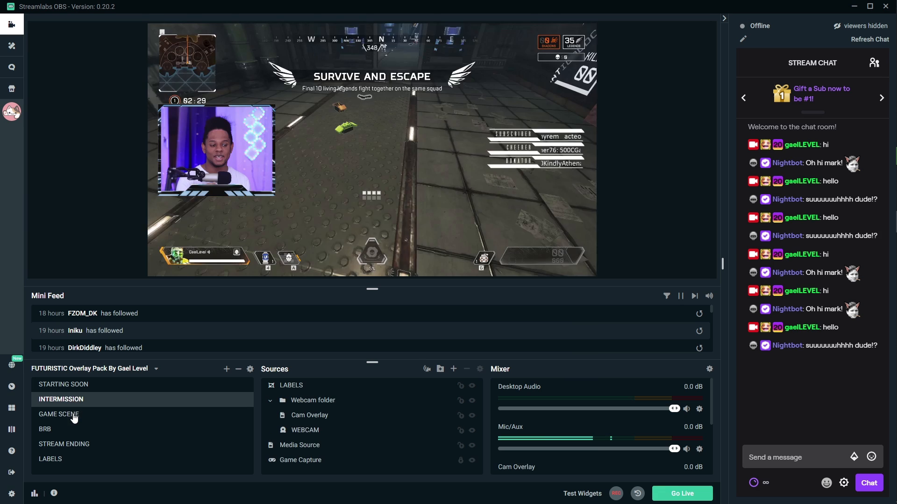
pyautogui.click(73, 416)
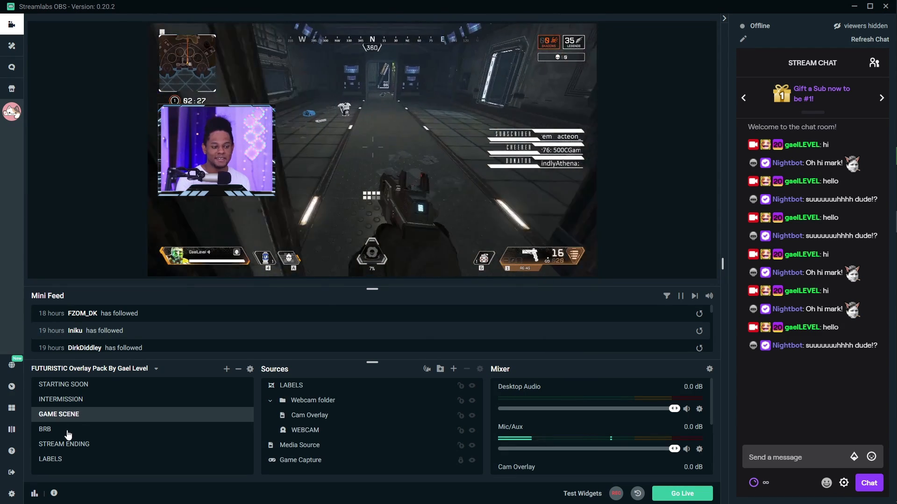
pyautogui.click(68, 435)
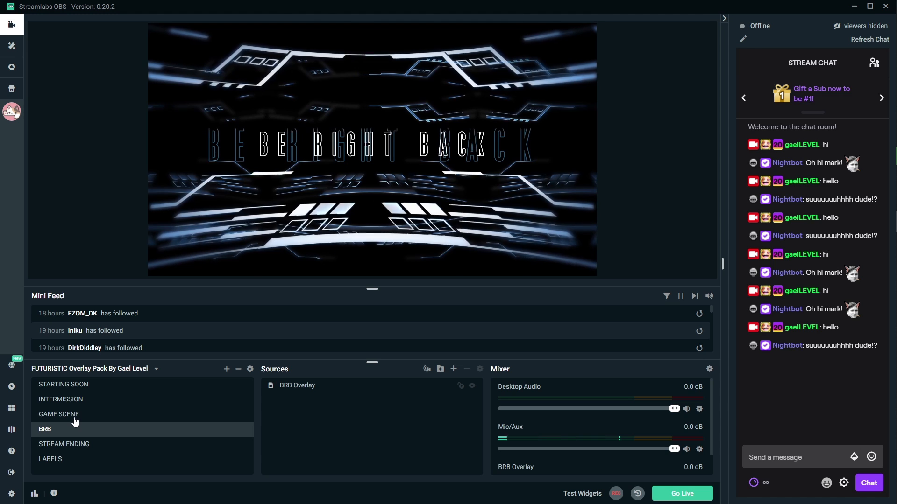
pyautogui.click(75, 418)
pyautogui.click(72, 447)
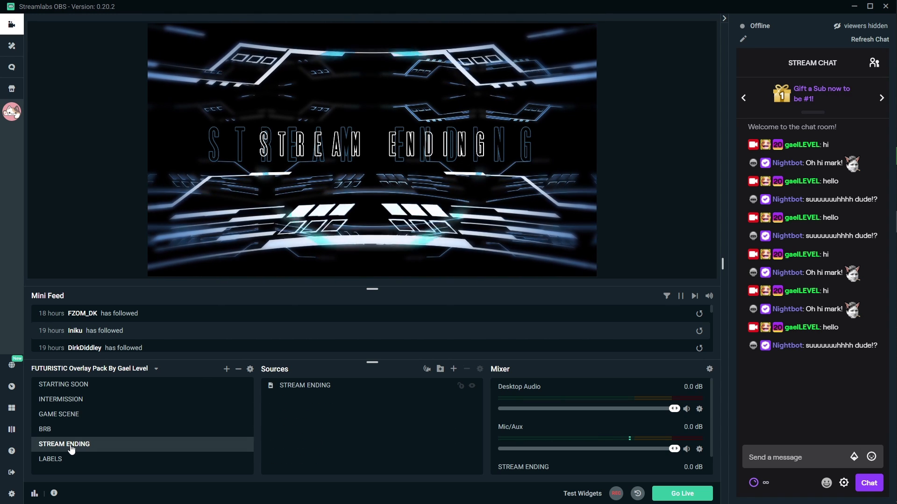
# - Add a Color Correction filter to the Starting Overlay source in the STARTING SOON scene
pyautogui.click(70, 385)
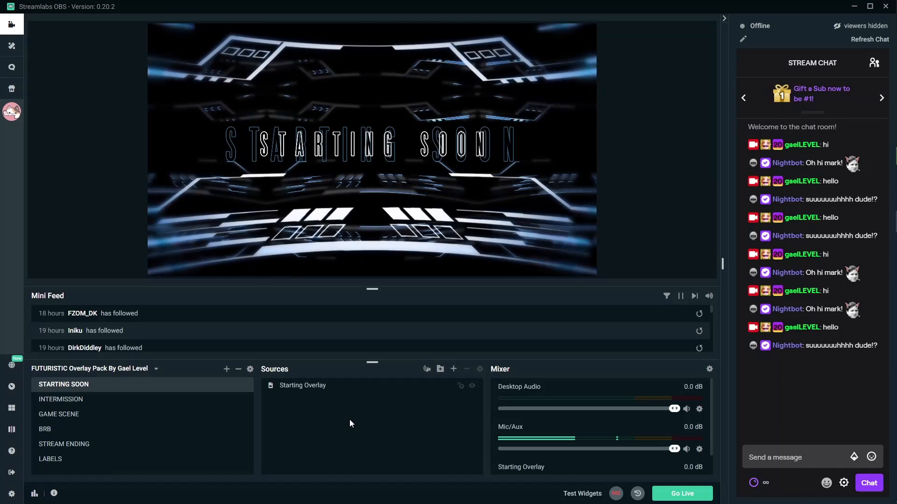
pyautogui.click(304, 386)
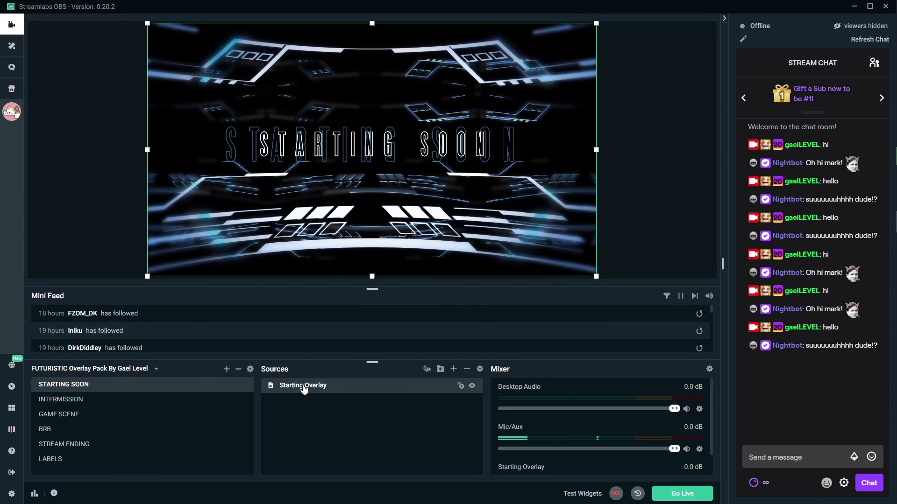
pyautogui.rightClick(304, 387)
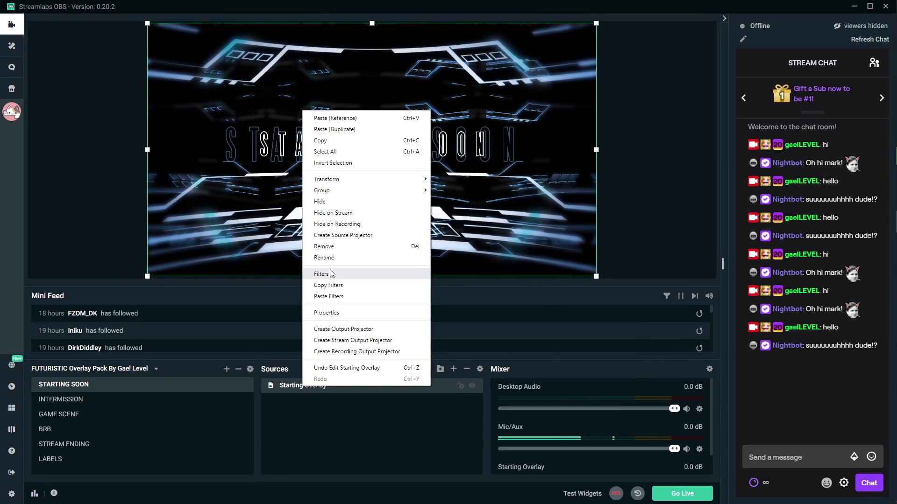
pyautogui.click(330, 273)
pyautogui.click(272, 215)
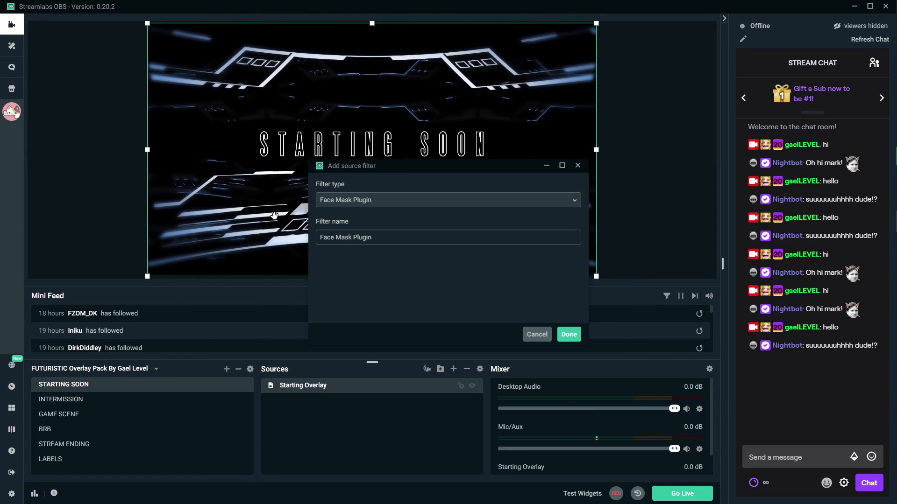
pyautogui.click(429, 201)
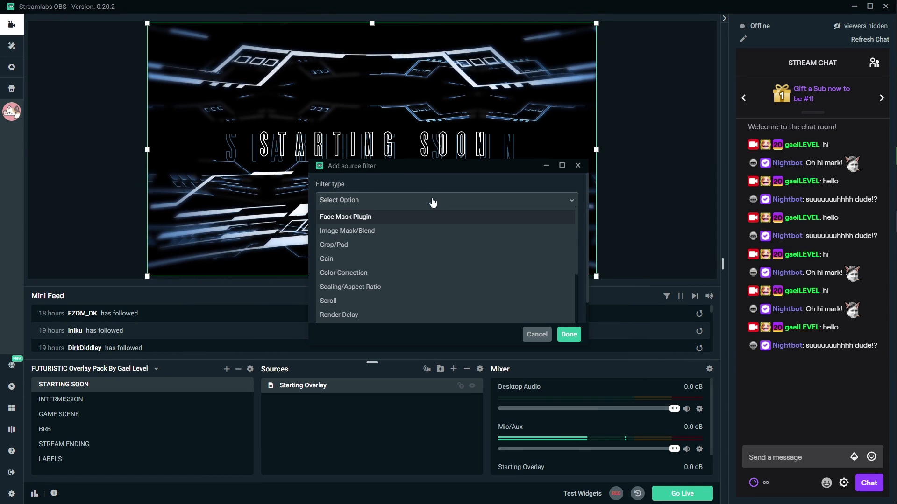
pyautogui.click(361, 274)
pyautogui.click(570, 339)
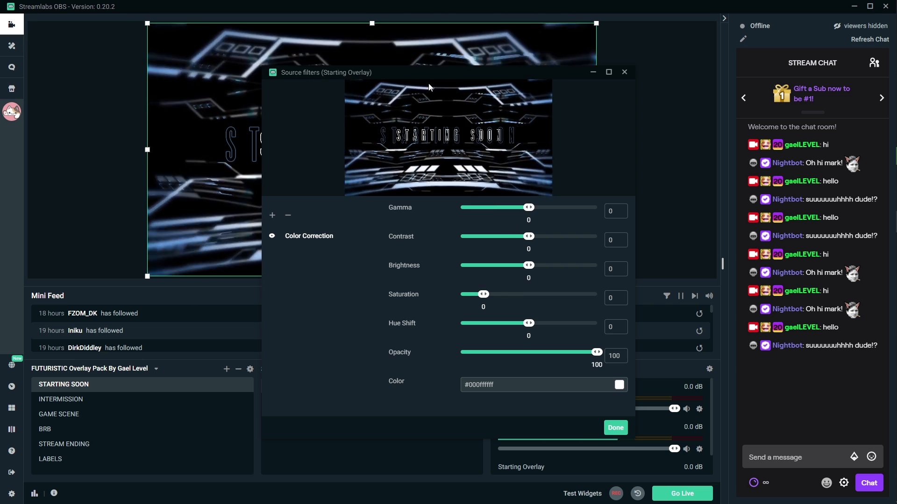
# - Recolour the Starting Overlay green by setting the filter's Hue Shift to about 111.44 and Saturation to 0.71, and accept it
pyautogui.moveTo(519, 329); pyautogui.dragTo(475, 330)
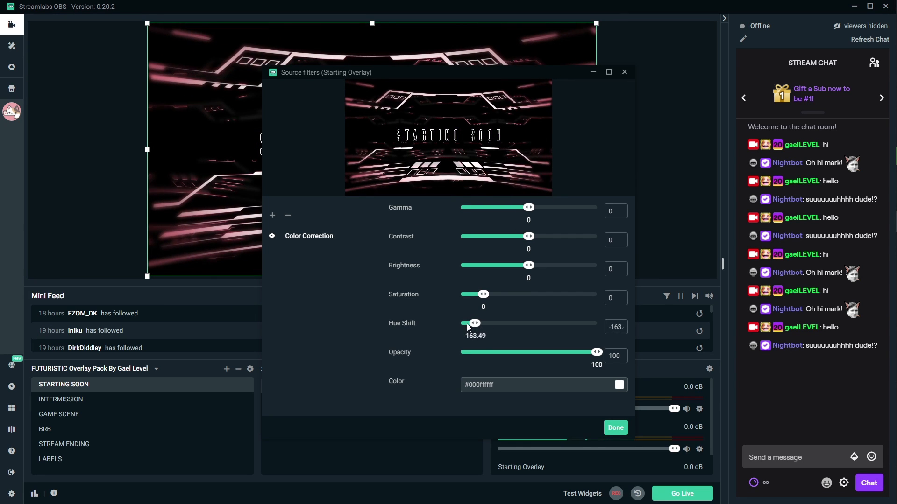
pyautogui.moveTo(519, 324); pyautogui.dragTo(577, 324)
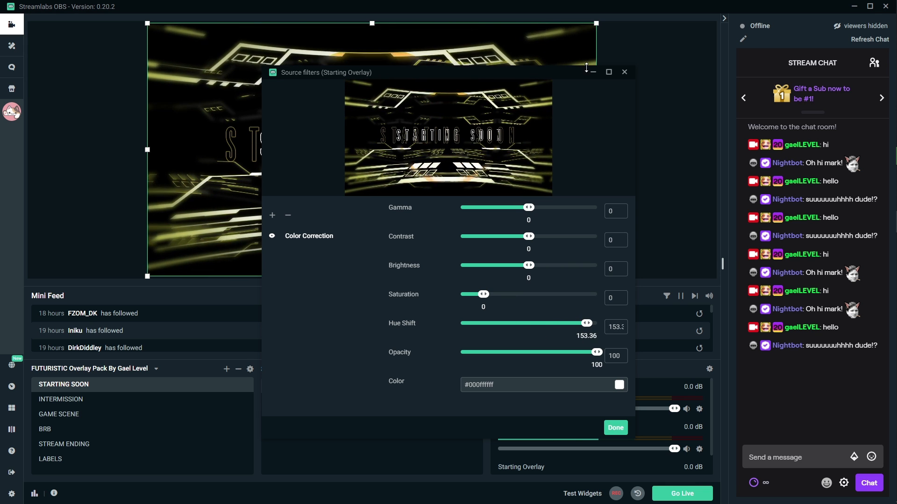
pyautogui.click(571, 325)
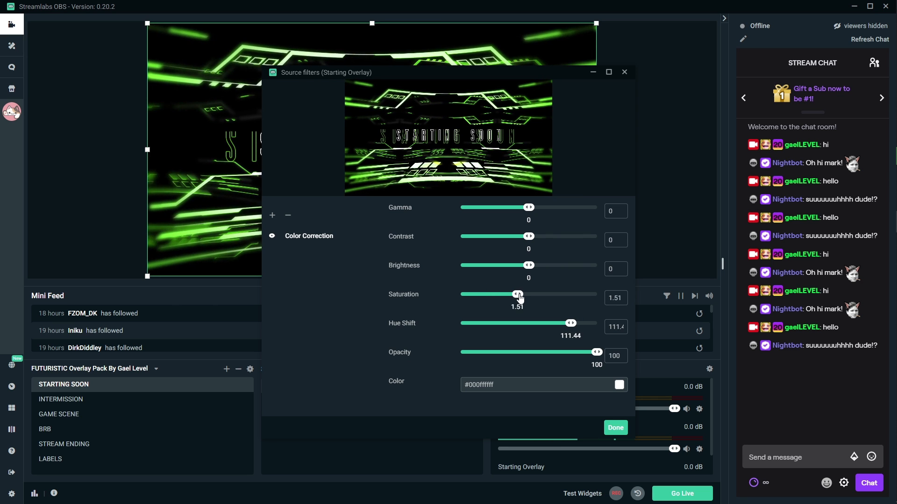
pyautogui.click(499, 295)
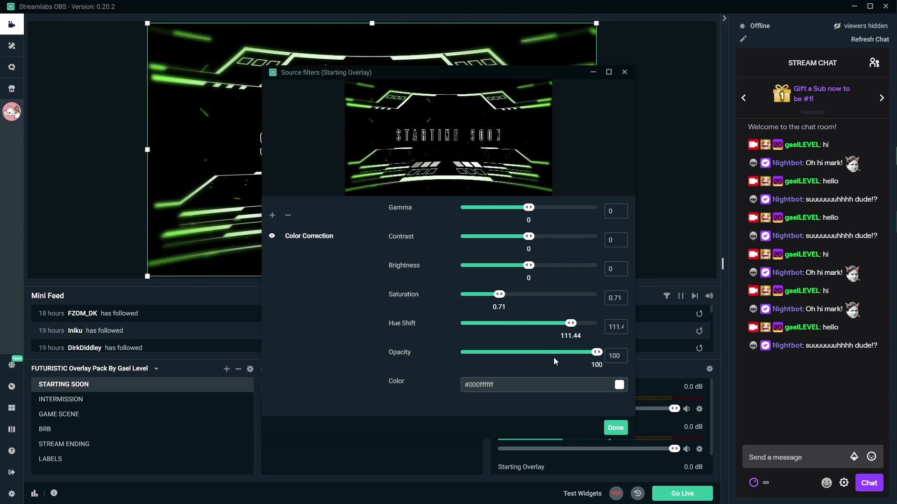
pyautogui.click(616, 428)
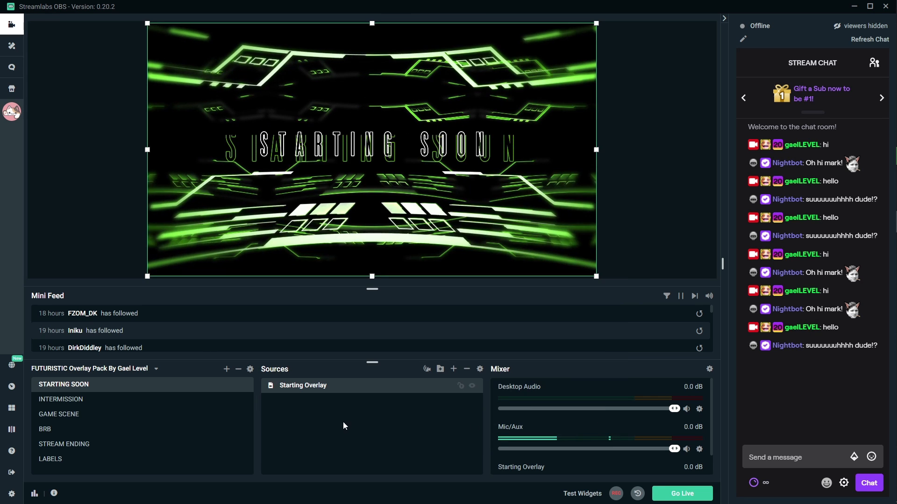
# - Copy the Starting Overlay's filters and paste them onto the Intermission Overlay in the INTERMISSION scene
pyautogui.rightClick(313, 390)
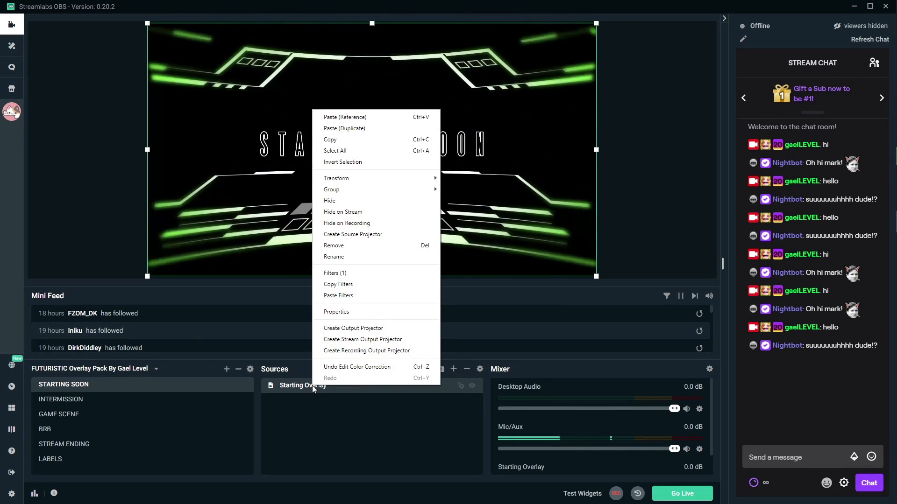
pyautogui.click(342, 290)
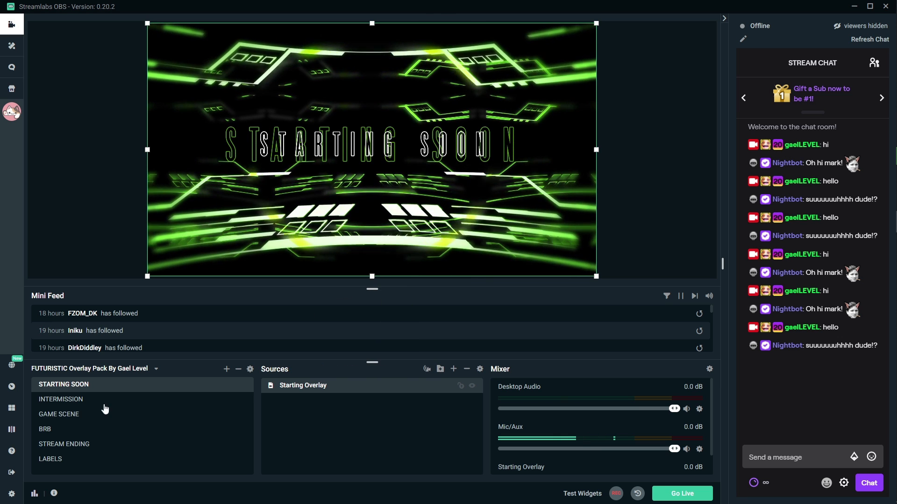
pyautogui.click(84, 401)
pyautogui.click(85, 403)
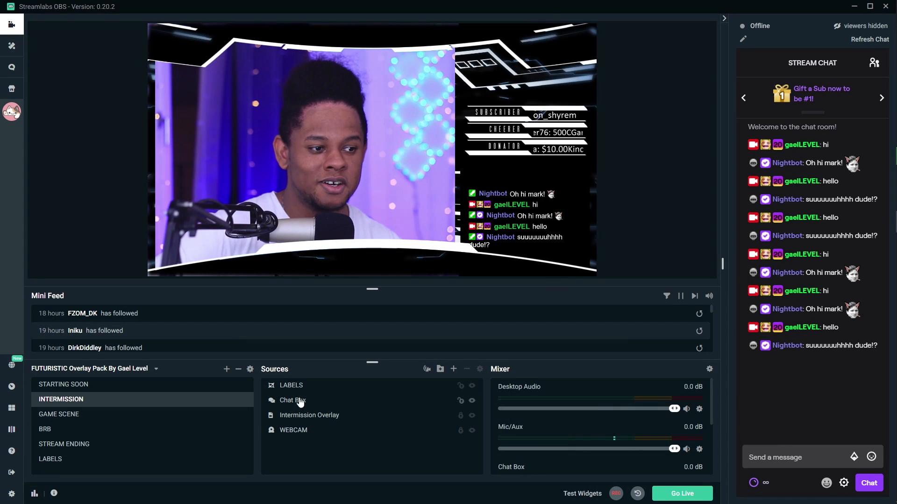
pyautogui.click(307, 419)
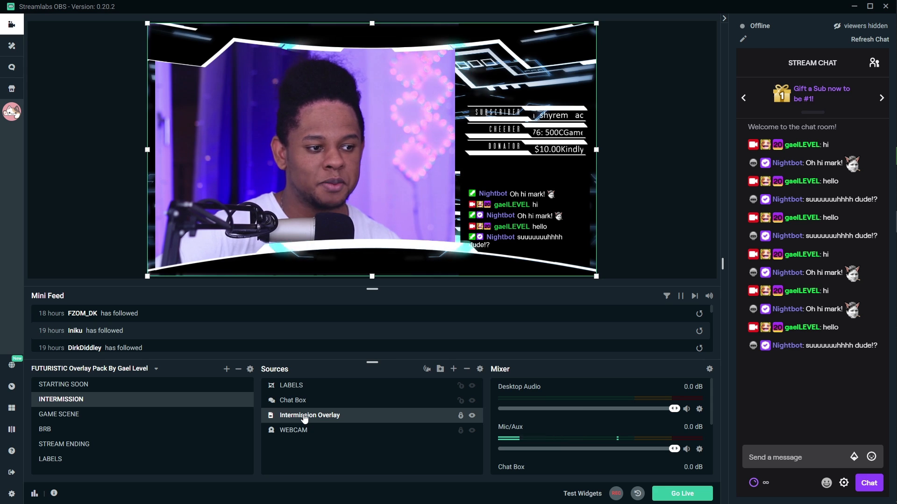
pyautogui.rightClick(304, 417)
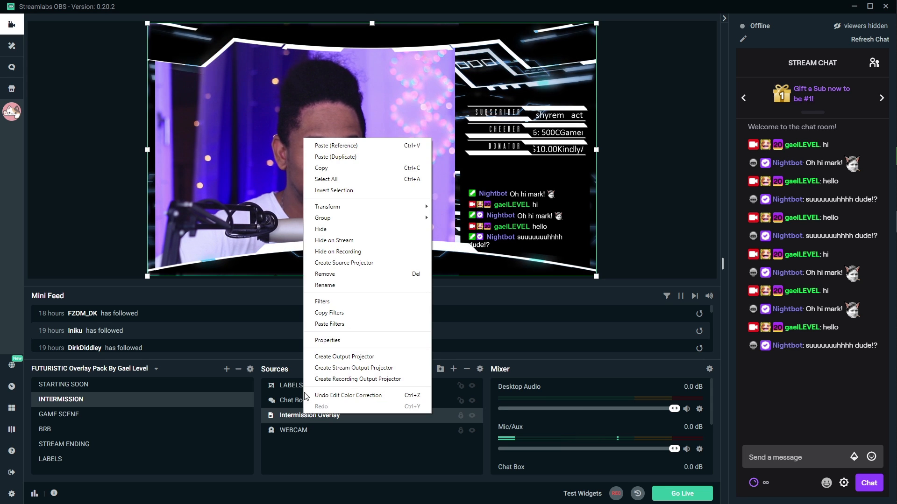
pyautogui.click(325, 327)
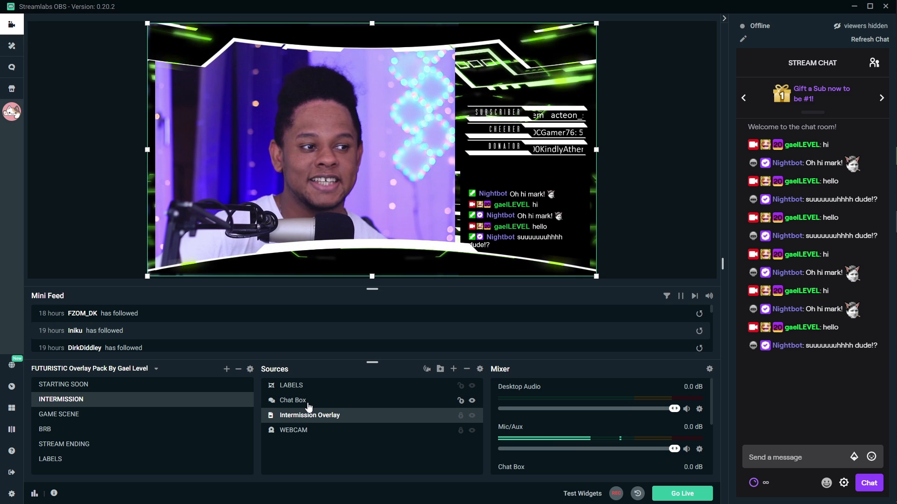
pyautogui.rightClick(306, 417)
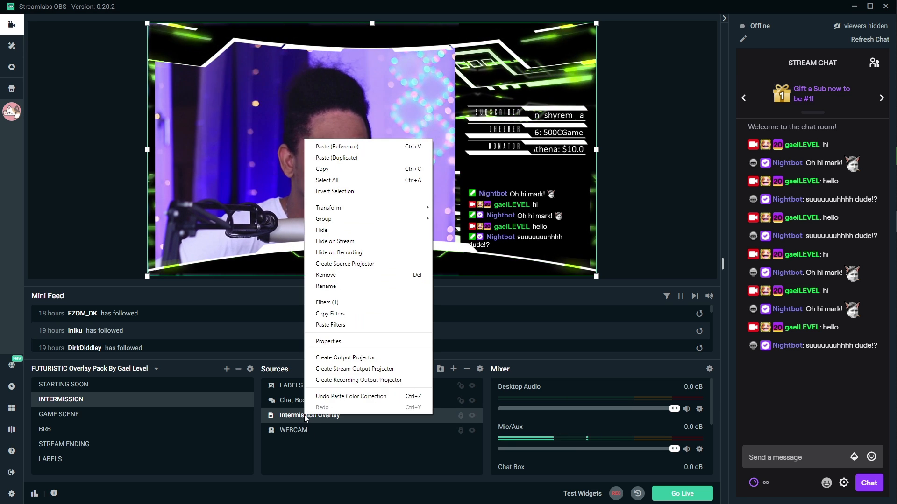
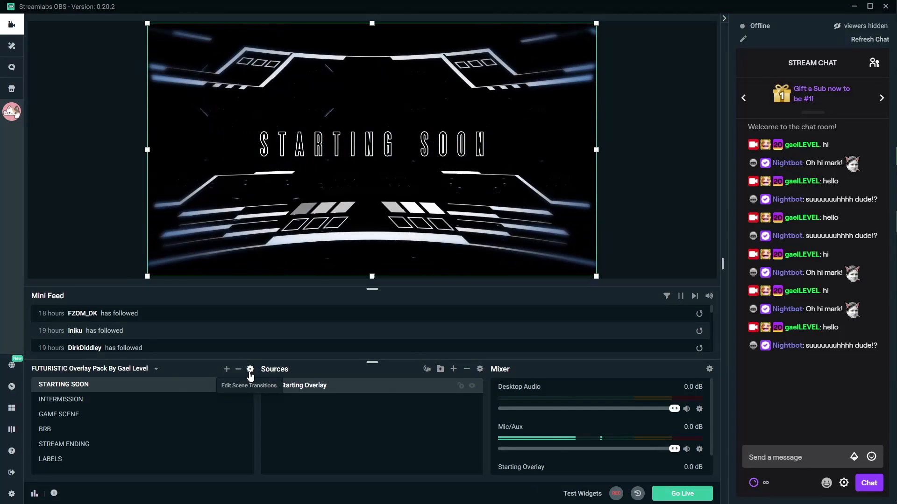
# - Edit the Global Transition in the scene transition settings and change its type to Stinger
pyautogui.click(250, 370)
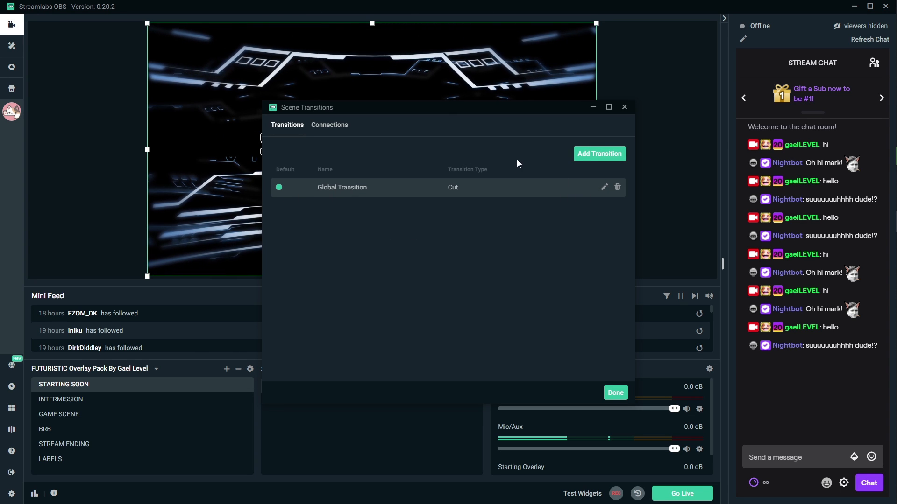
pyautogui.click(604, 189)
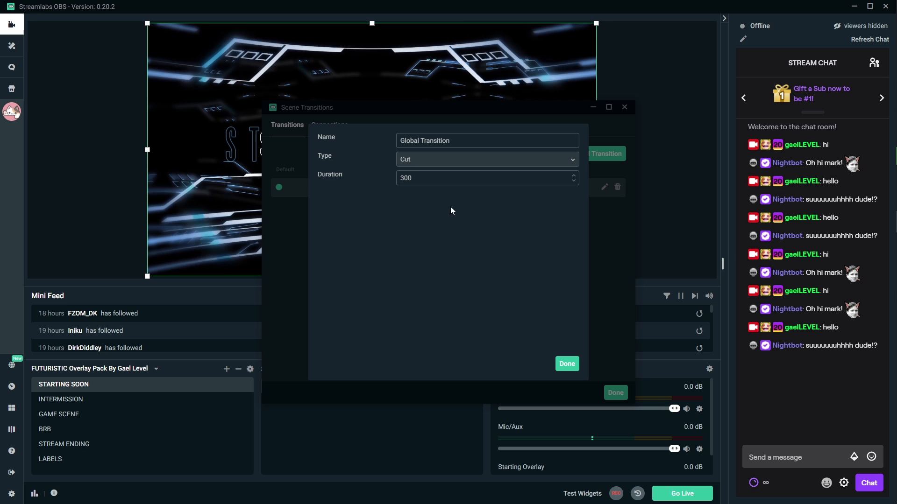
pyautogui.click(477, 161)
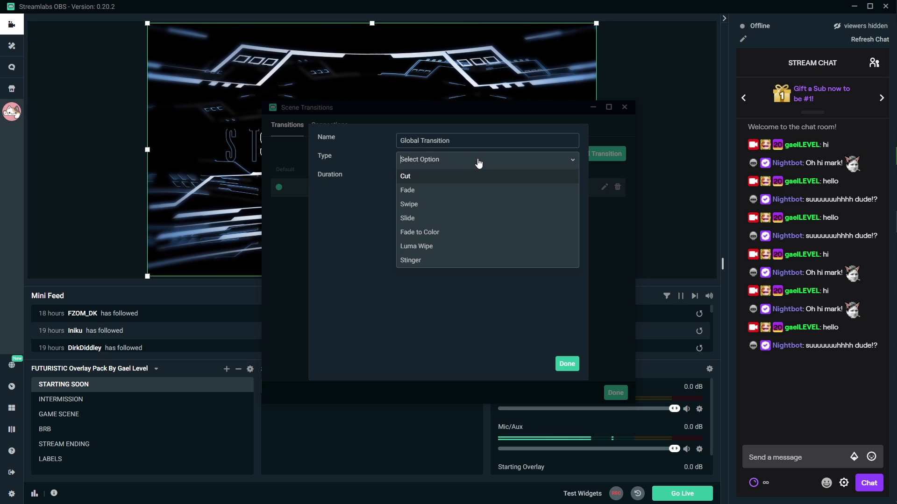
pyautogui.click(370, 162)
pyautogui.click(472, 162)
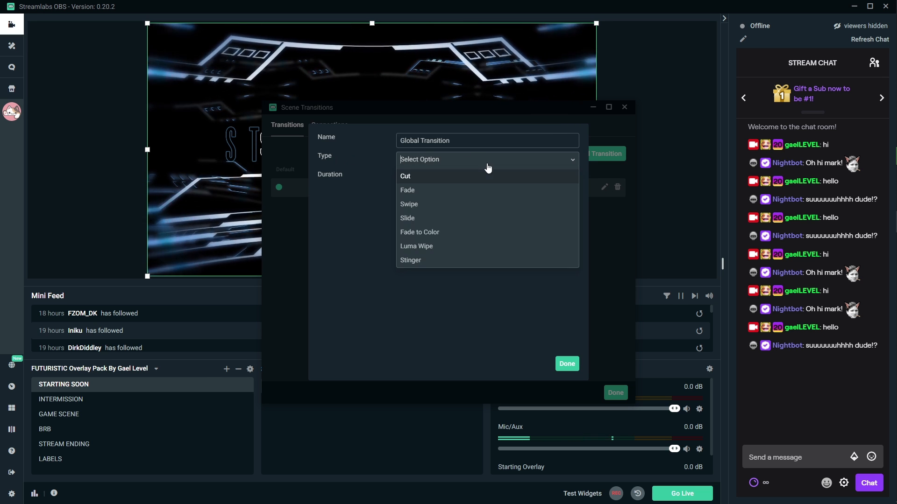
pyautogui.click(423, 262)
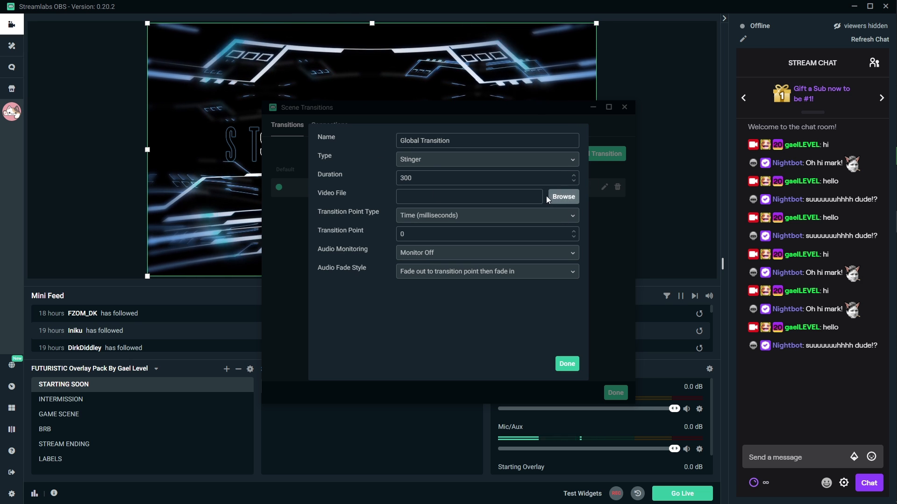
# - Load Transition.webm from the Animated > Transition folder as the stinger's video file
pyautogui.click(575, 200)
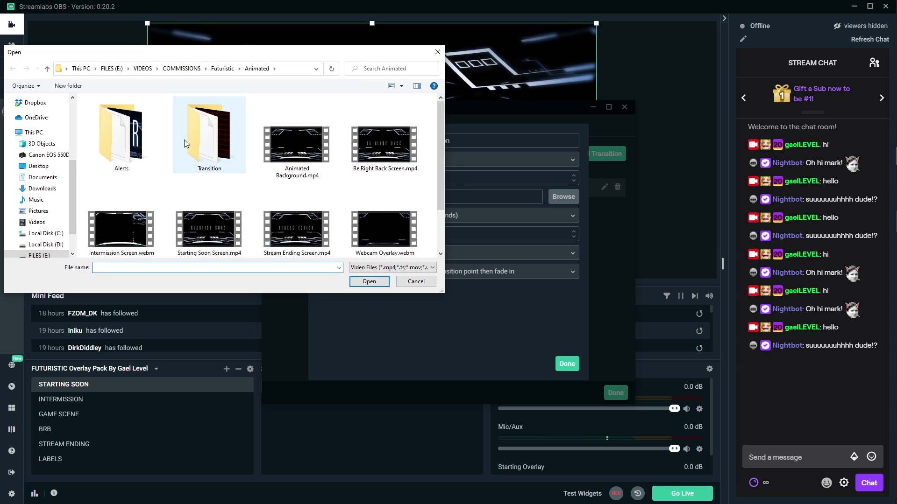
pyautogui.doubleClick(209, 141)
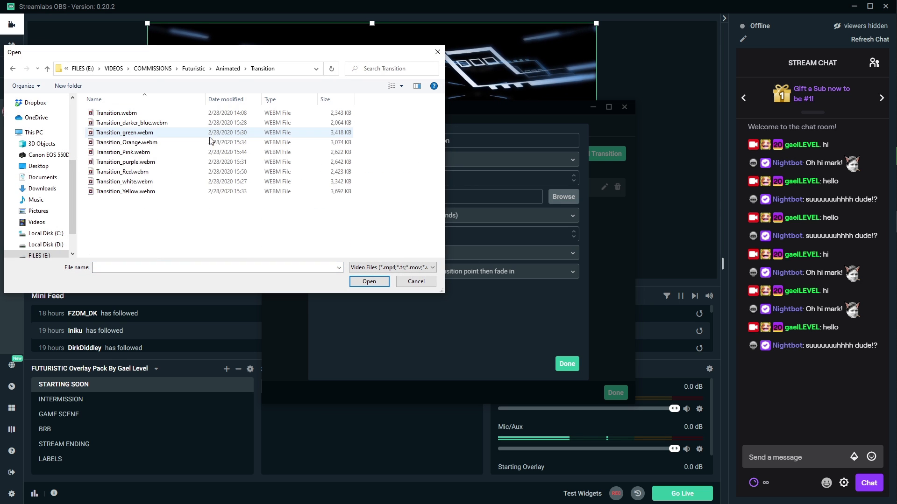
pyautogui.click(115, 115)
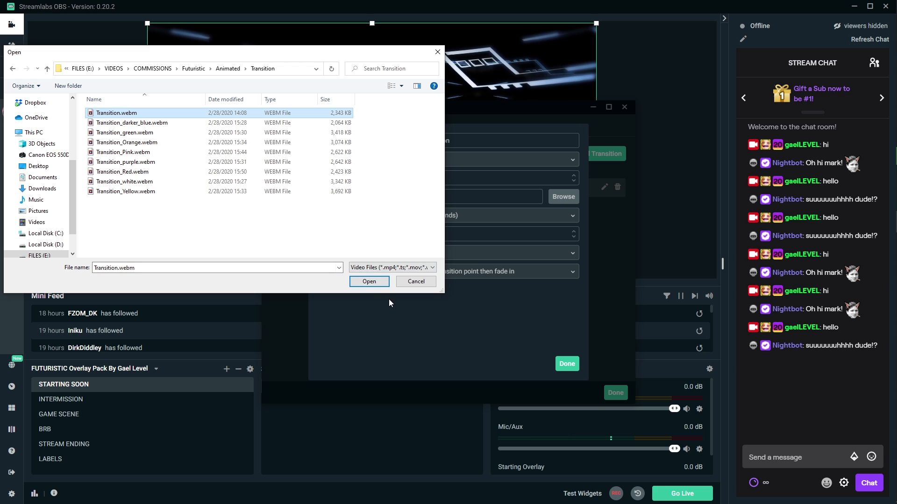
pyautogui.click(374, 280)
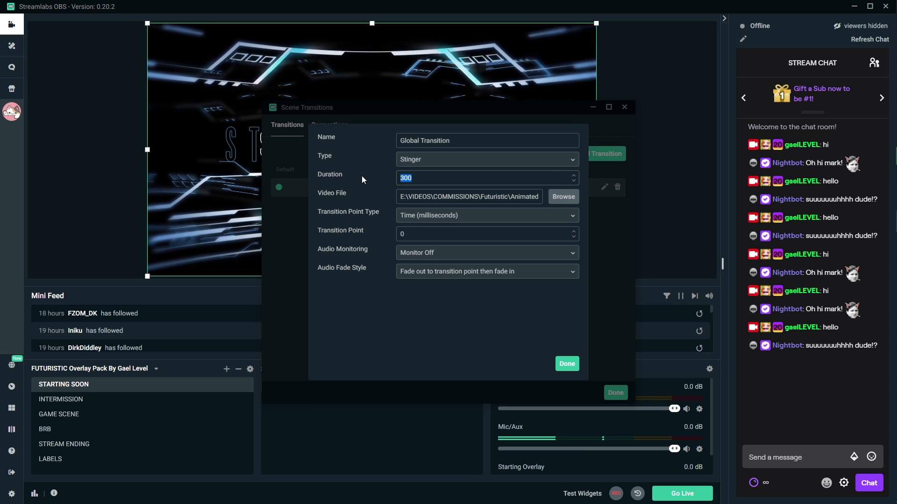
# - Set the stinger's duration to 2000 and transition point to 1000 milliseconds, and test it by switching to GAME SCENE and INTERMISSION
pyautogui.write('2000')
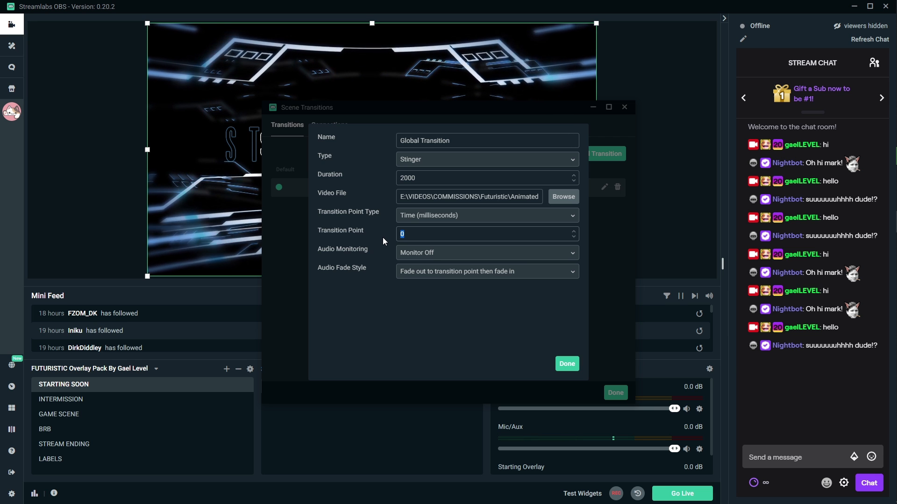
pyautogui.write('1000')
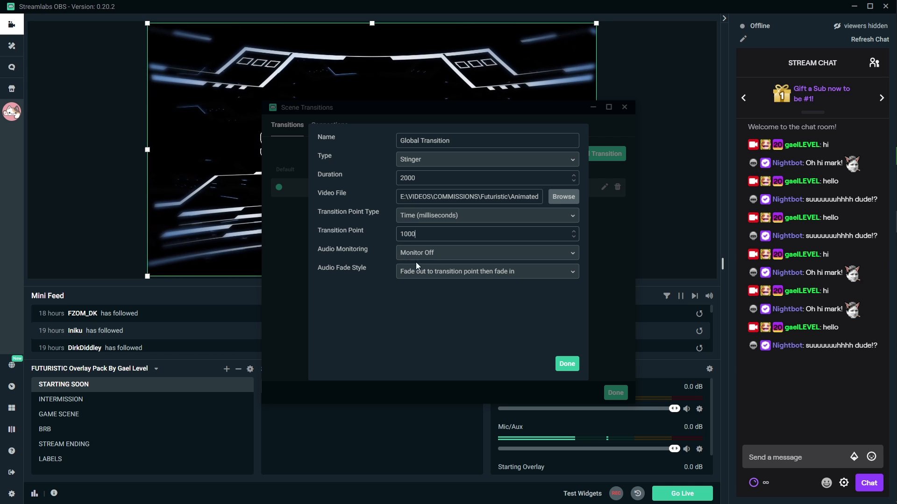
pyautogui.click(567, 365)
pyautogui.click(616, 396)
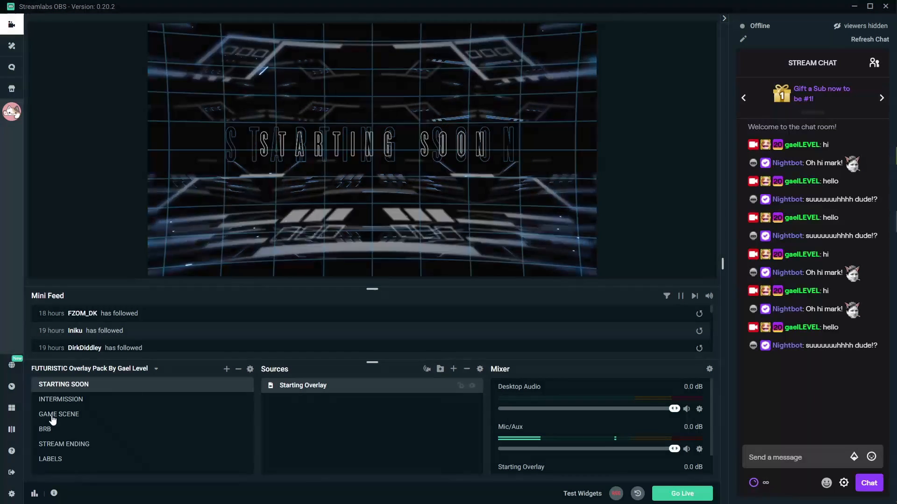
pyautogui.click(53, 415)
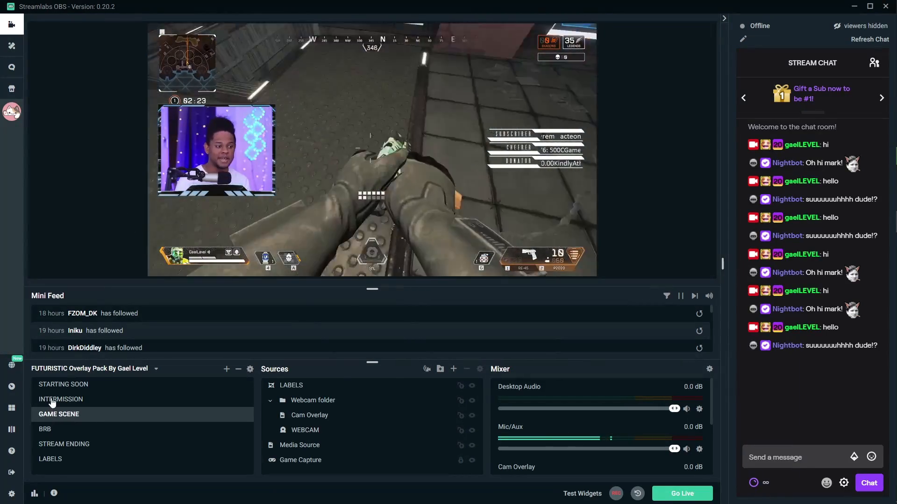
pyautogui.click(52, 401)
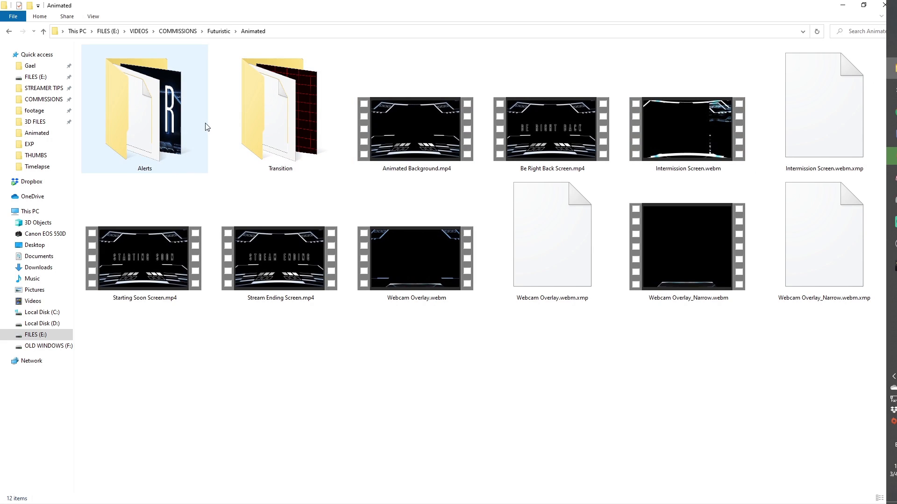
# - Switch to File Explorer, open the Transition folder and display its files as large thumbnails to examine the colour variants
pyautogui.doubleClick(257, 128)
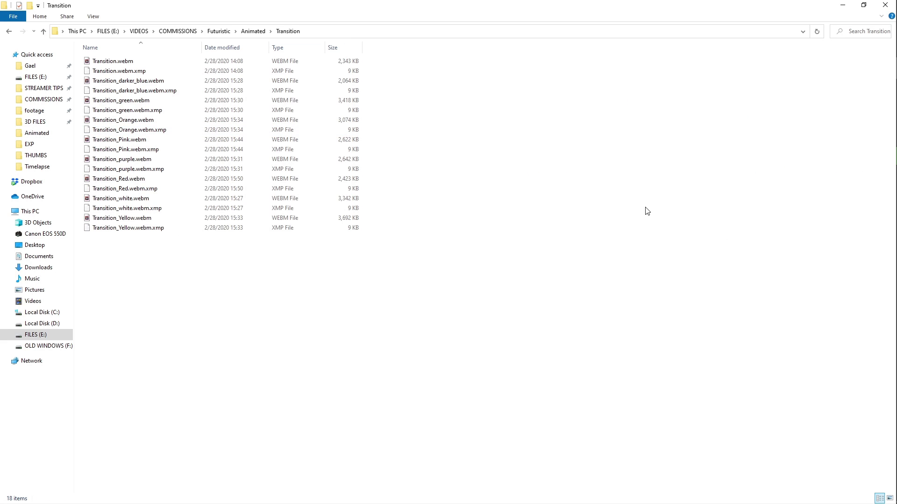
pyautogui.rightClick(655, 197)
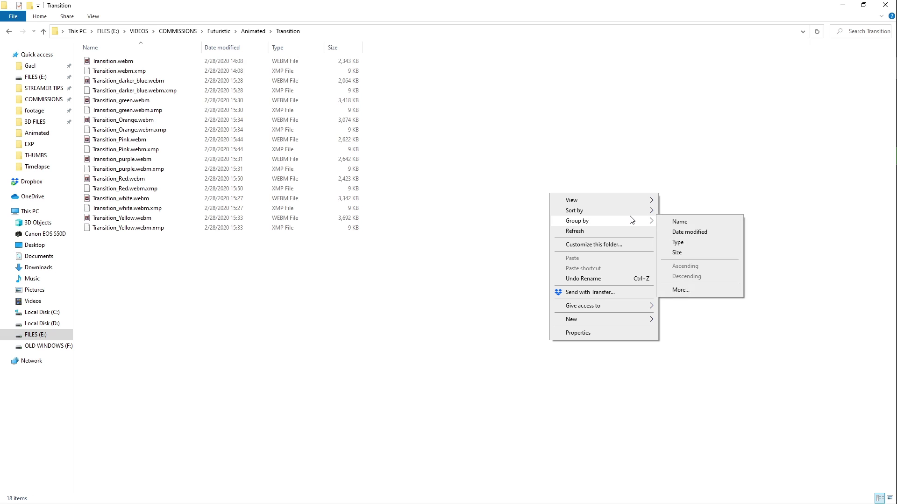
pyautogui.moveTo(634, 198)
pyautogui.click(686, 200)
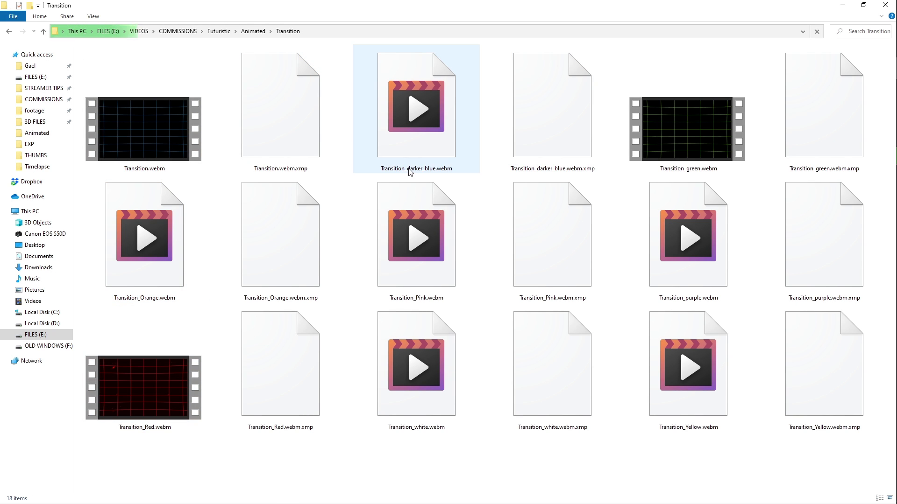